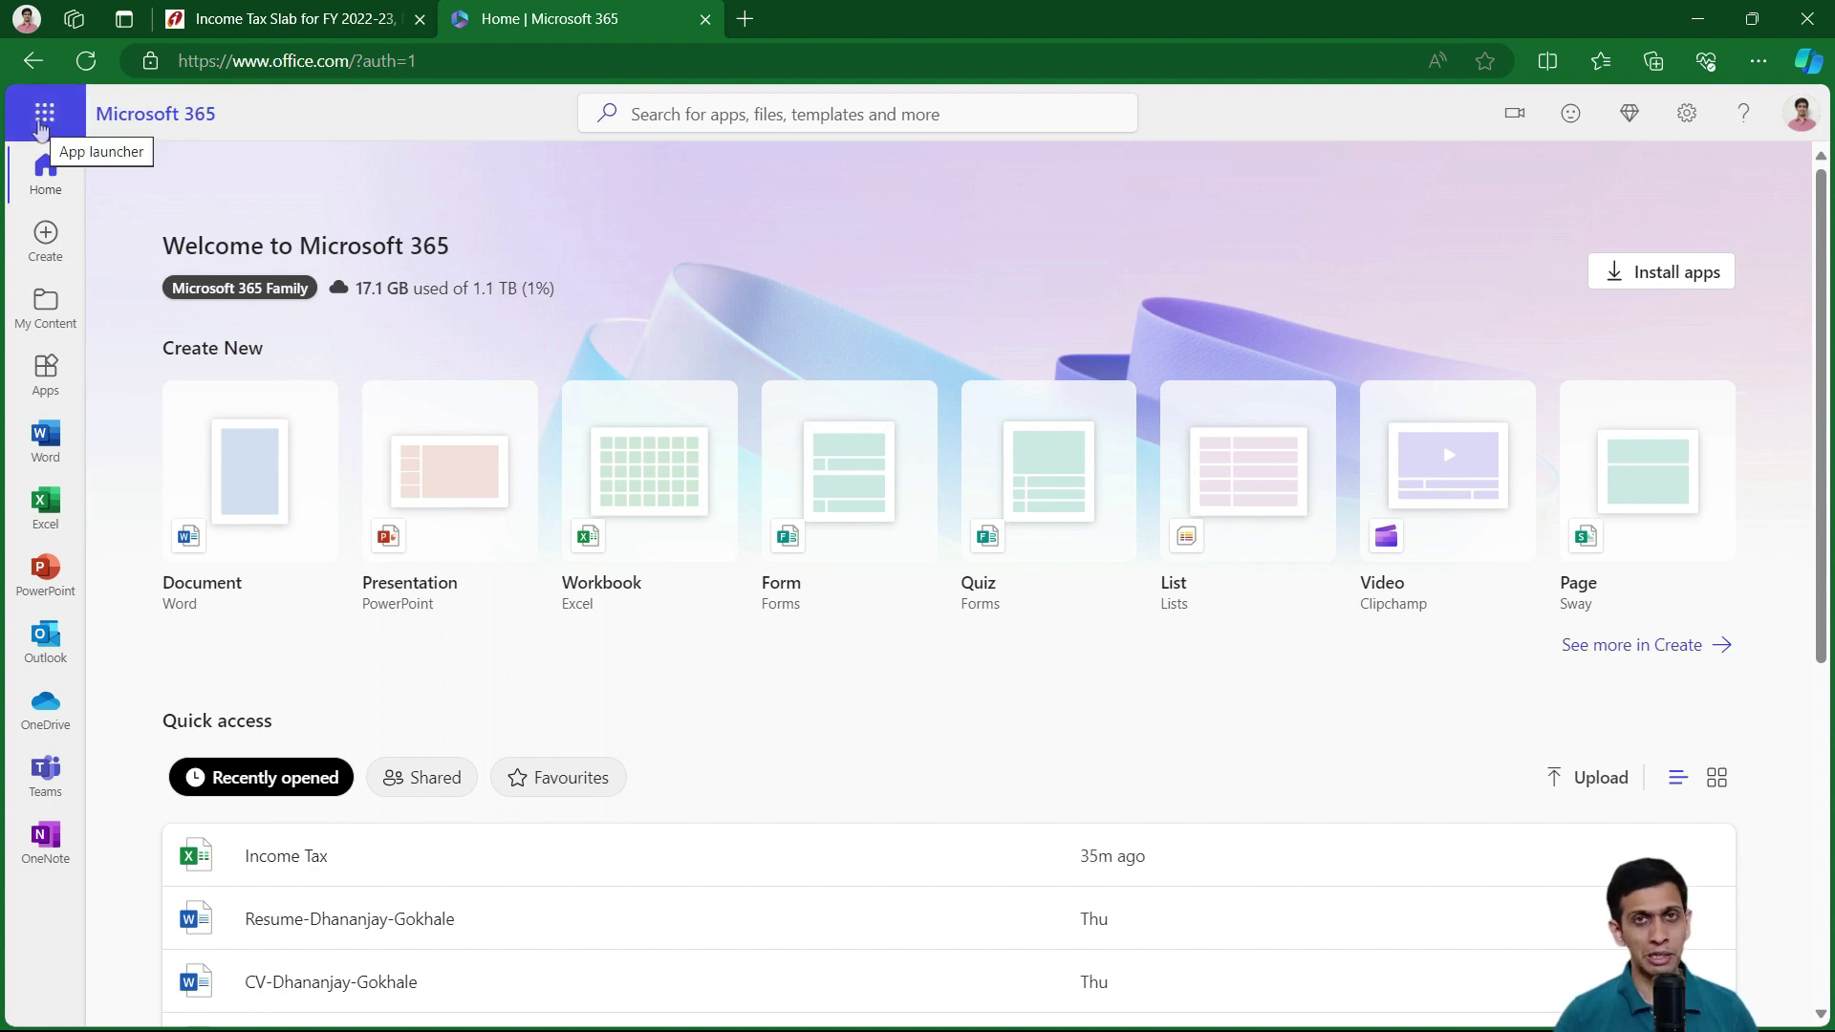
From the app launcher, open Income Tax.xlsx in OneDrive's RnD > Copilot folder in desktop Excel.
{"action": "left_click", "coordinate": [43, 115]}
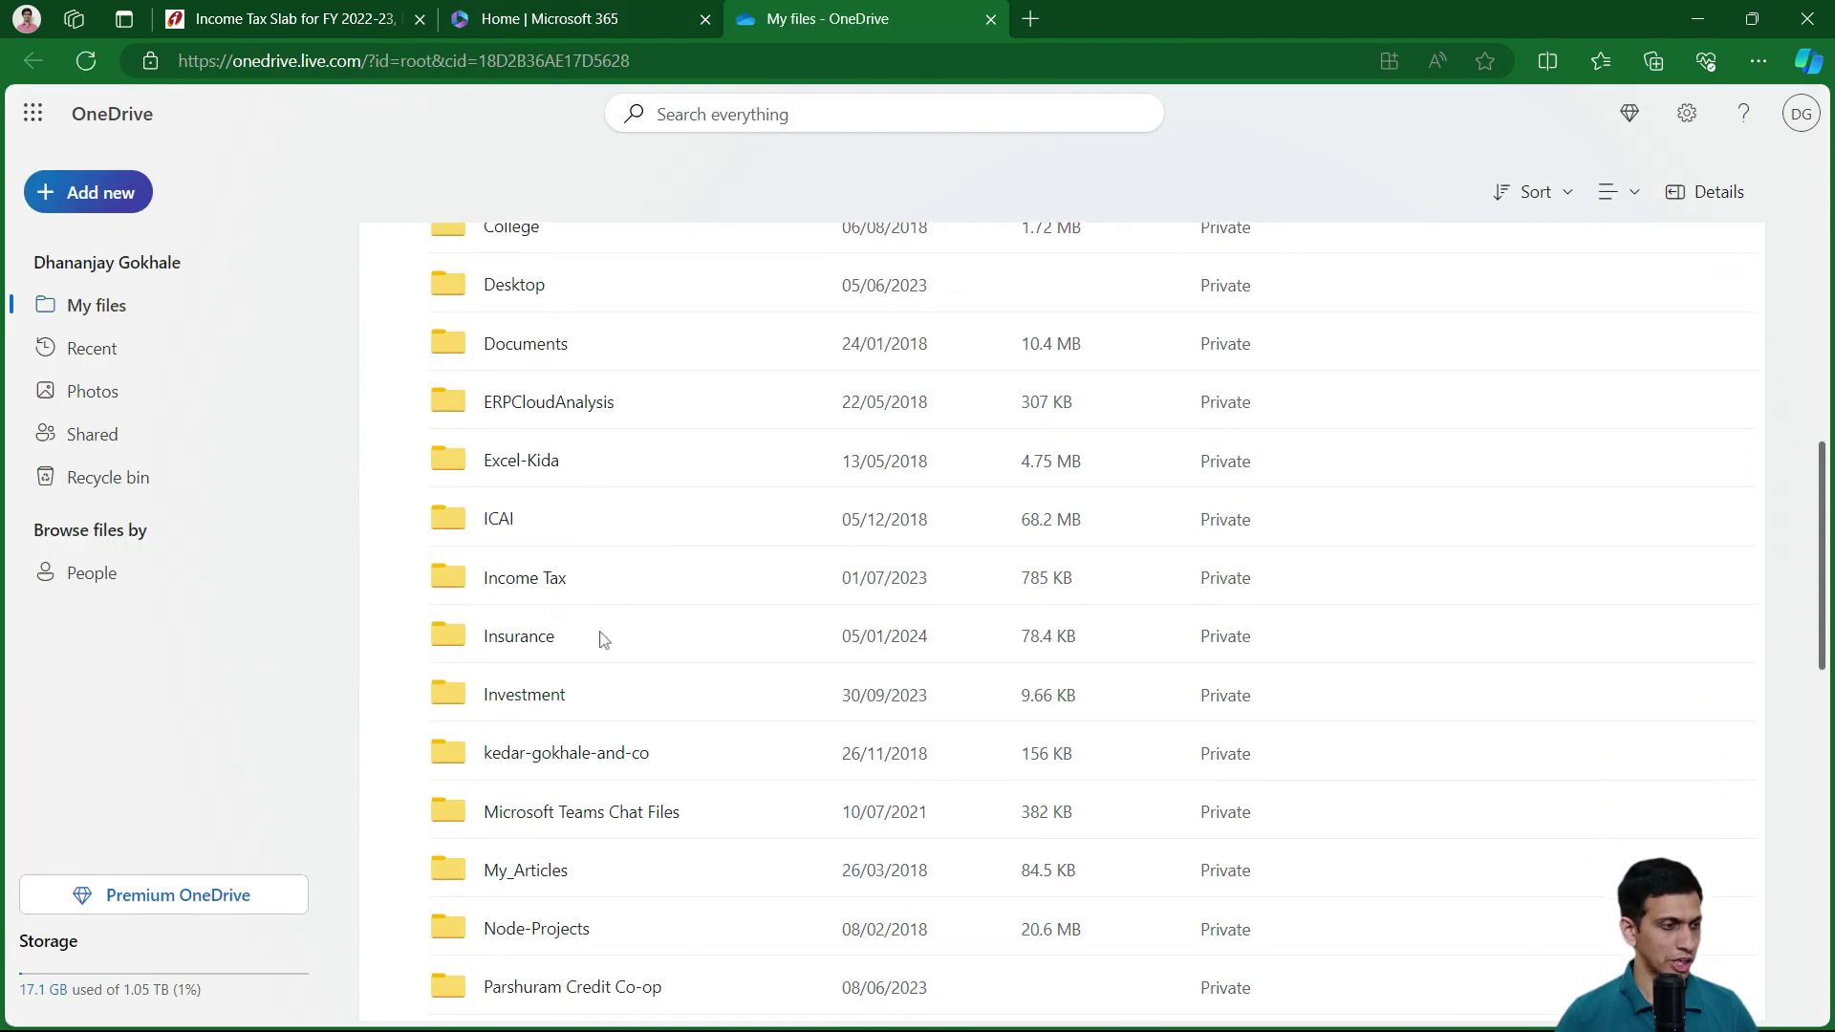
{"action": "left_click", "coordinate": [498, 564]}
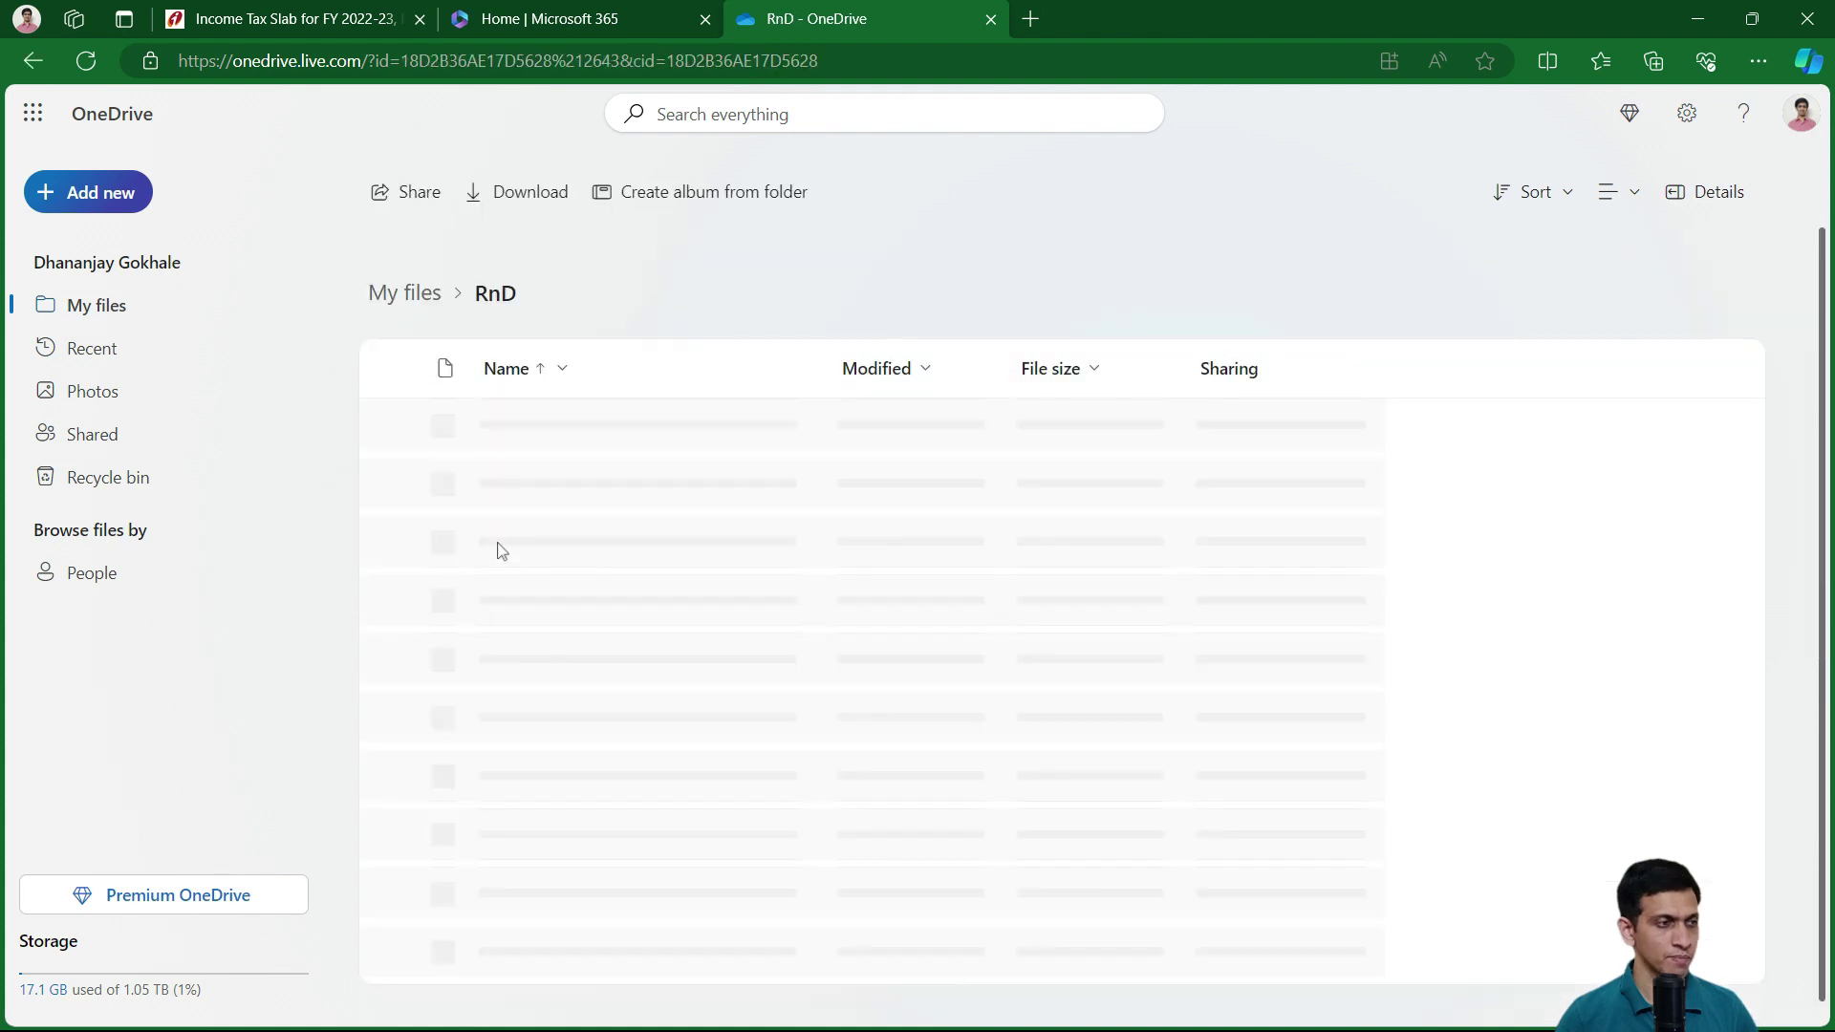
{"action": "left_click", "coordinate": [509, 433]}
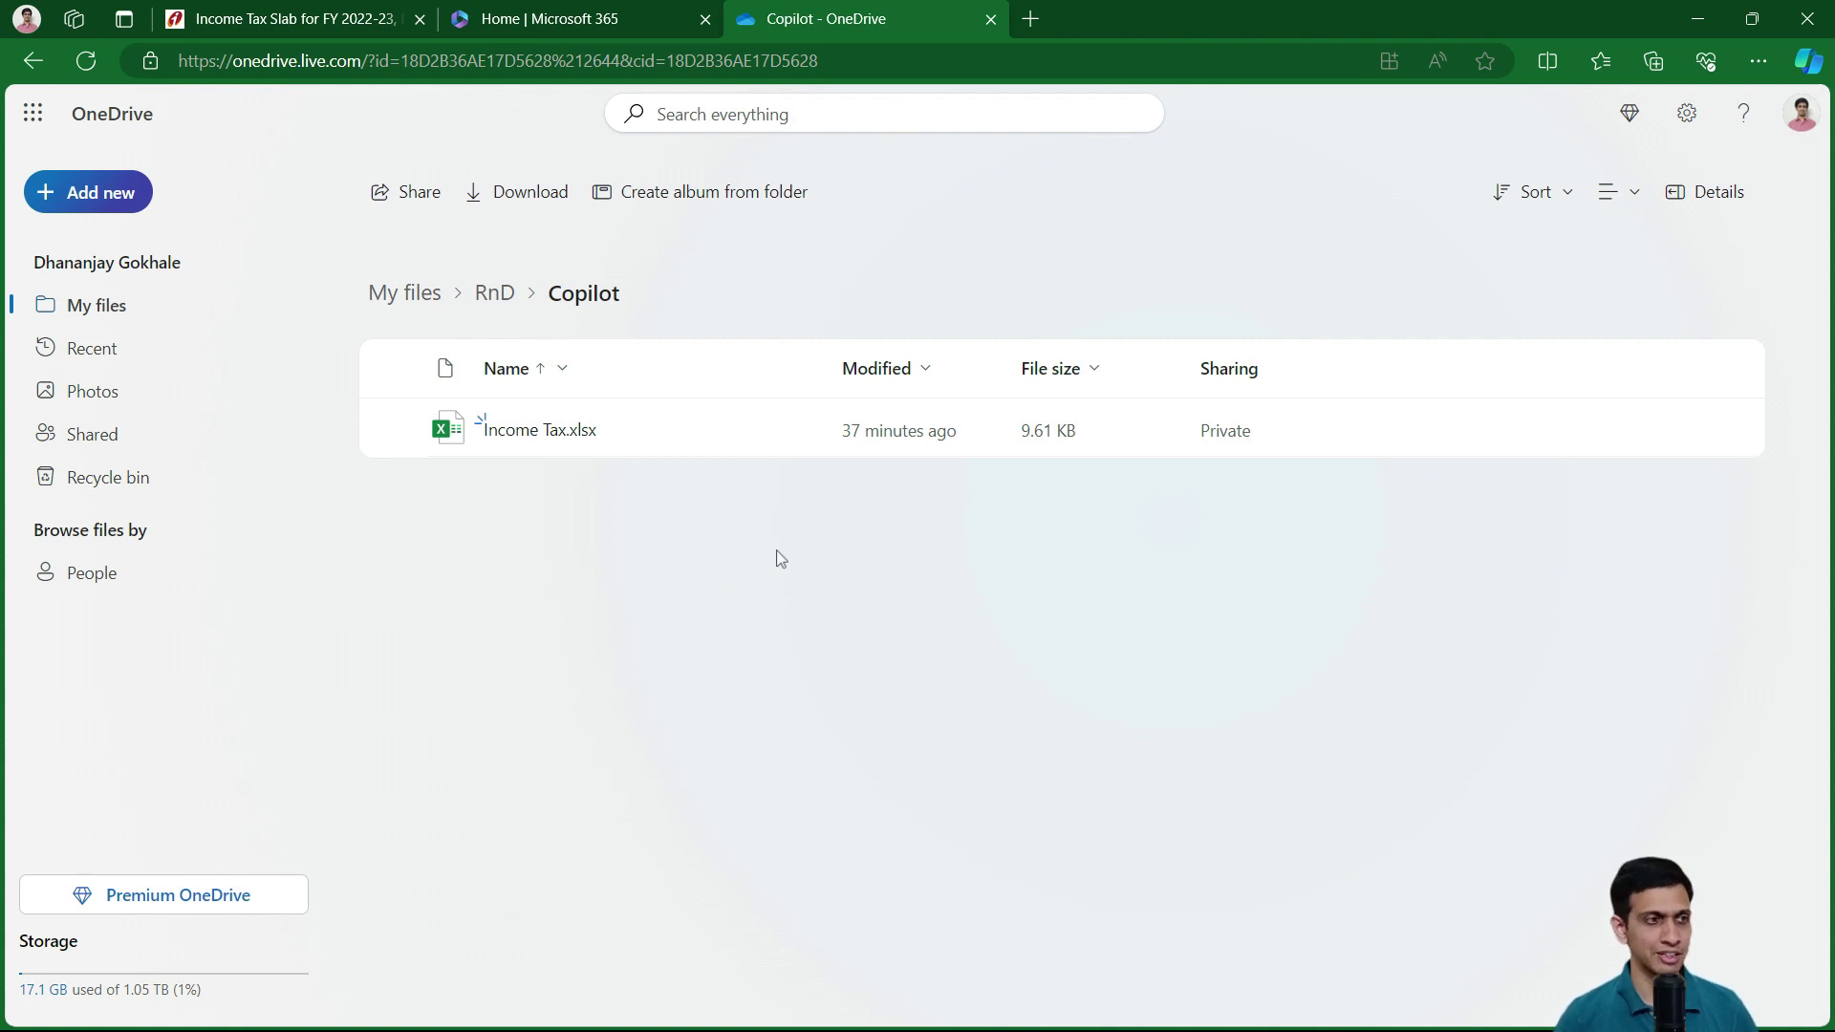
{"action": "left_click", "coordinate": [771, 435]}
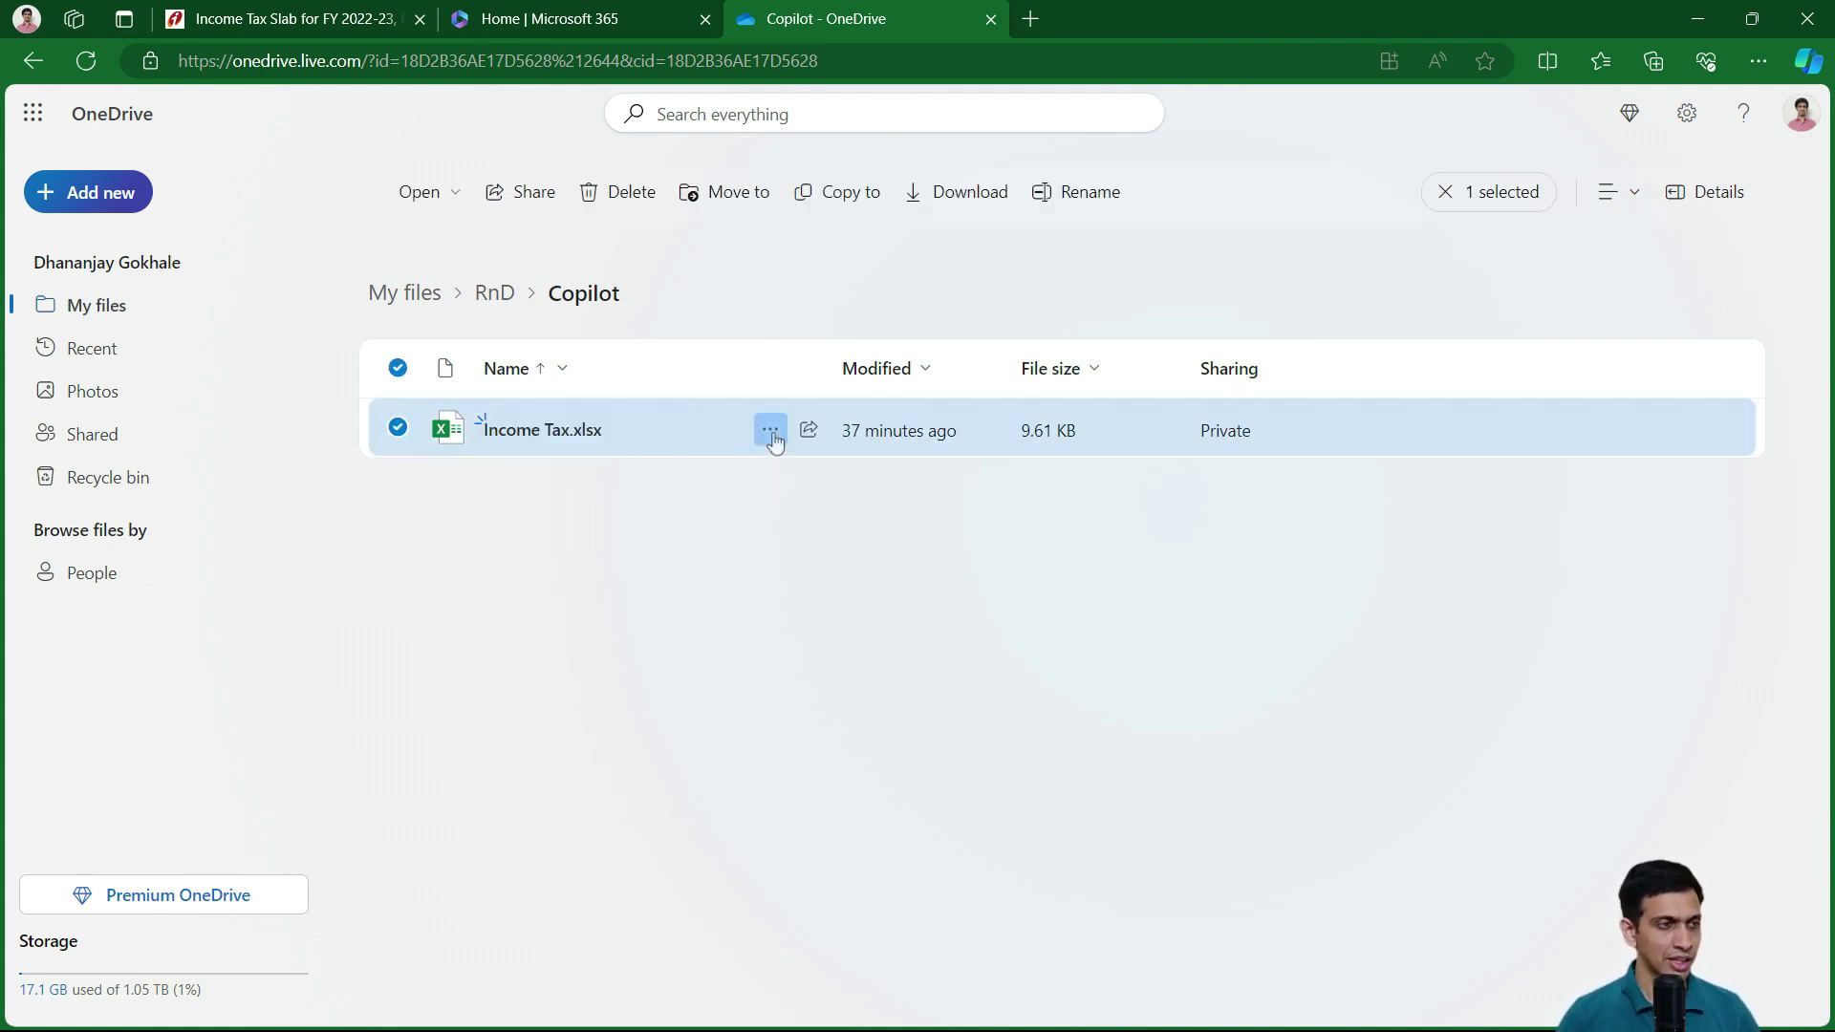
{"action": "left_click", "coordinate": [770, 431]}
{"action": "mouse_move", "coordinate": [942, 491]}
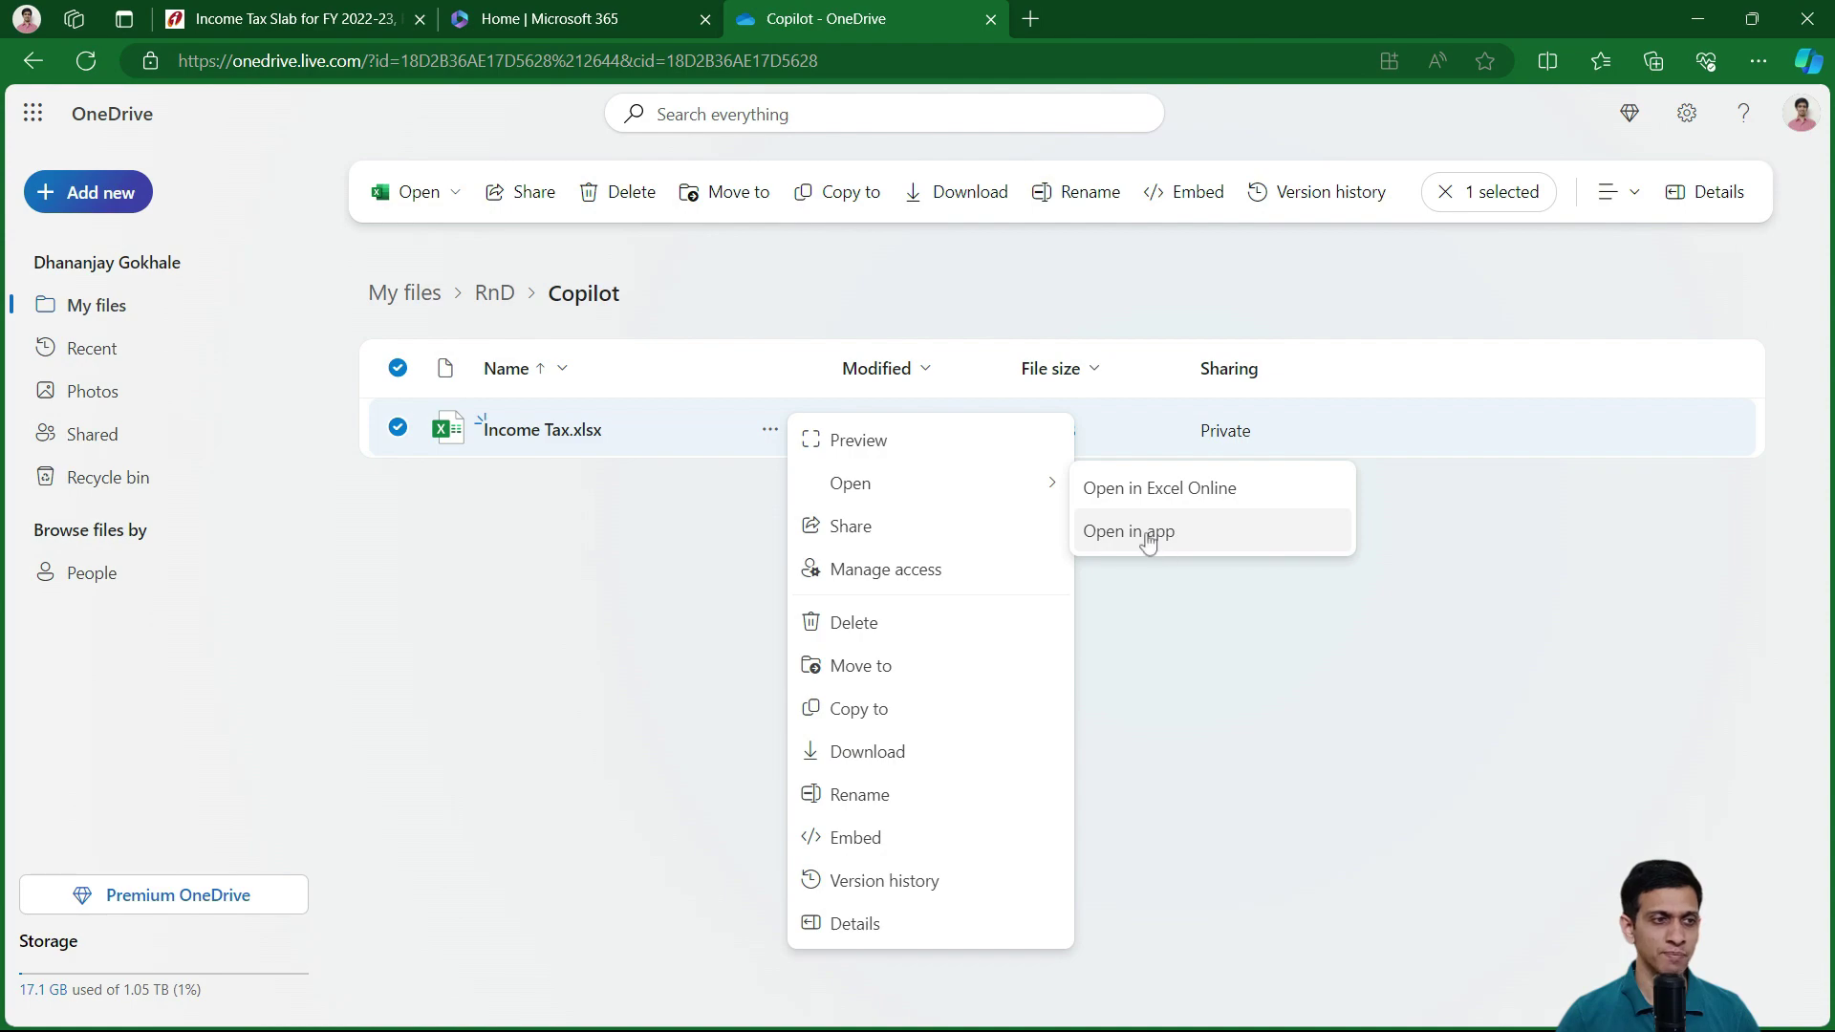
{"action": "left_click", "coordinate": [1151, 535]}
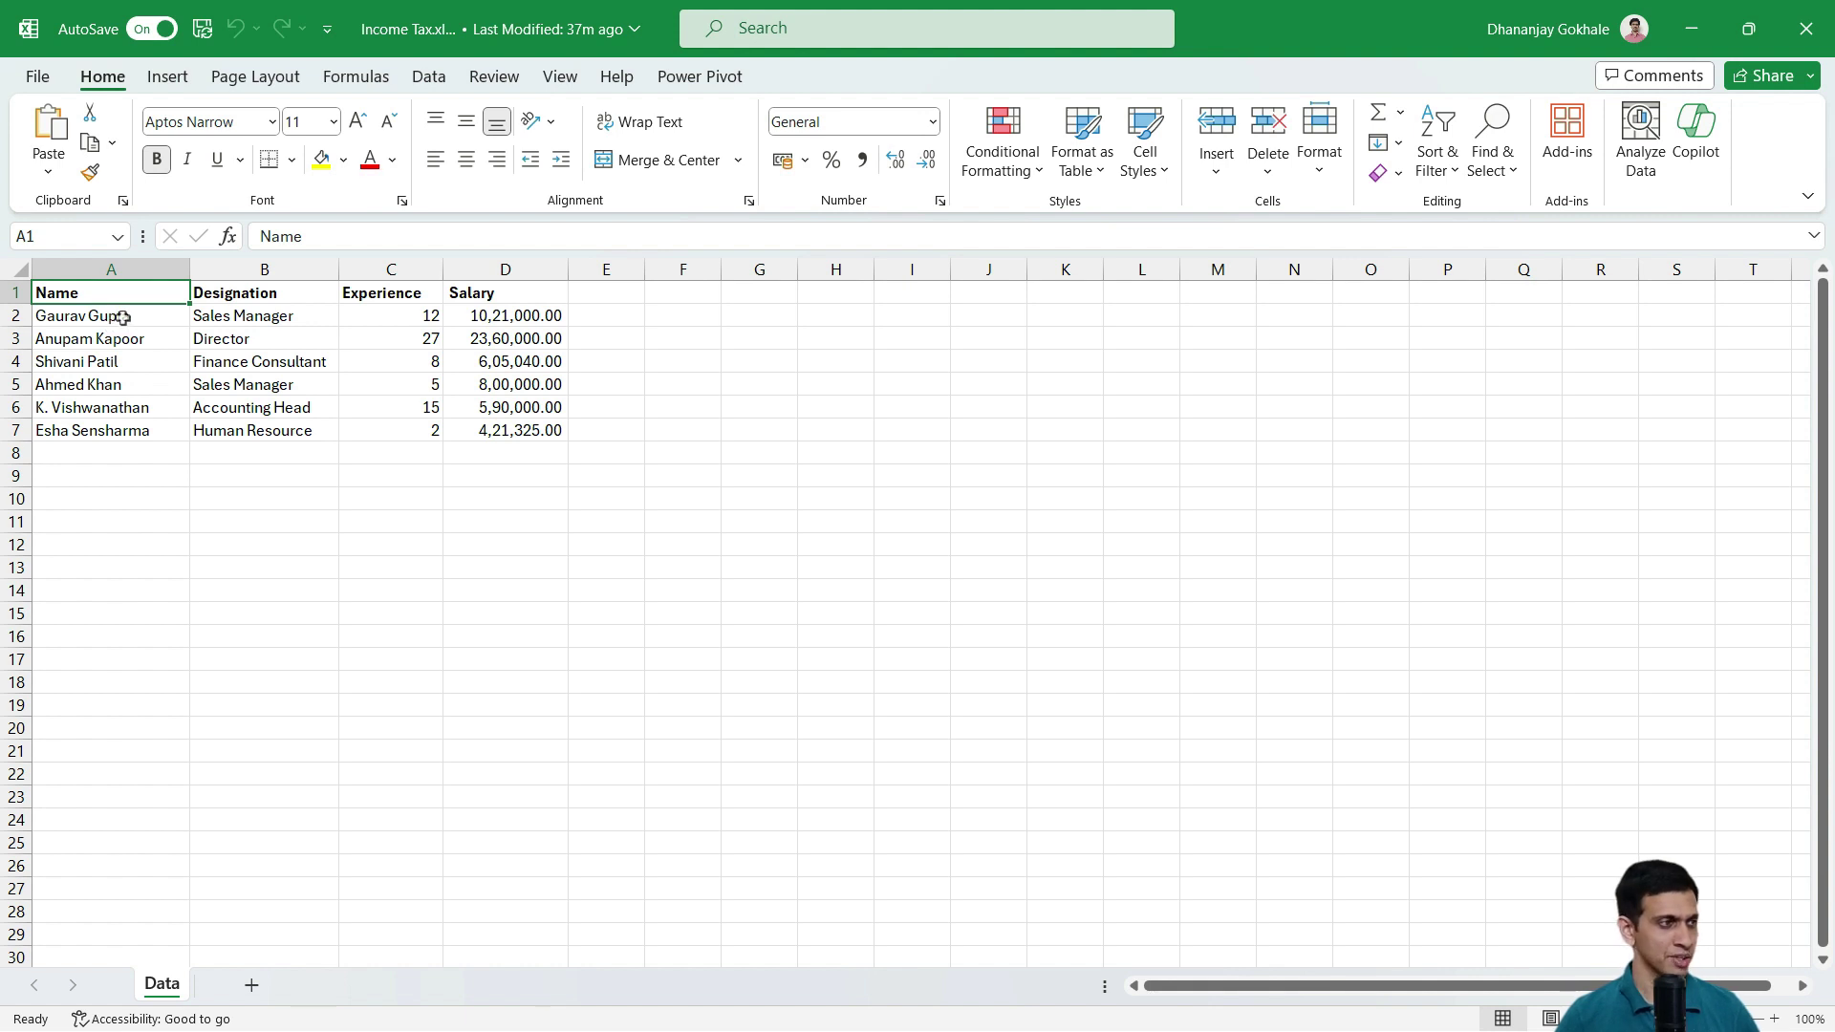
{"action": "left_click_drag", "start_coordinate": [114, 317], "coordinate": [124, 409]}
{"action": "left_click", "coordinate": [244, 311]}
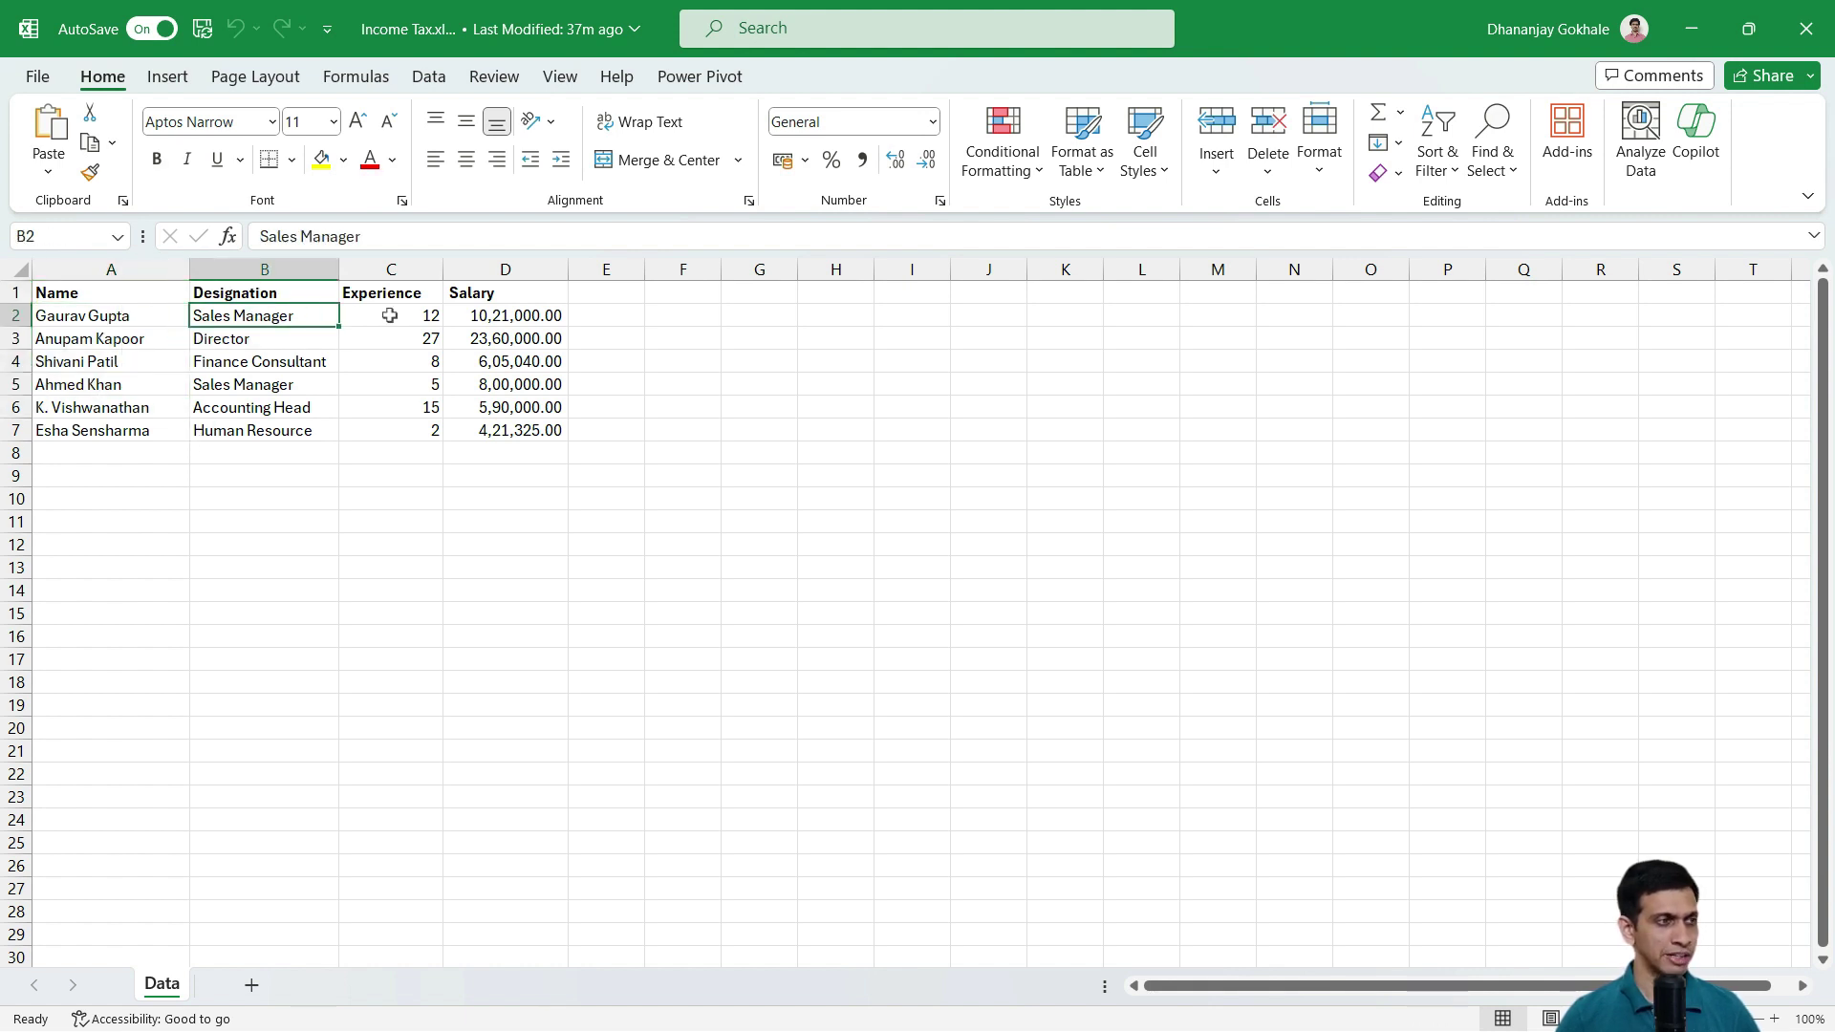
{"action": "left_click", "coordinate": [523, 310]}
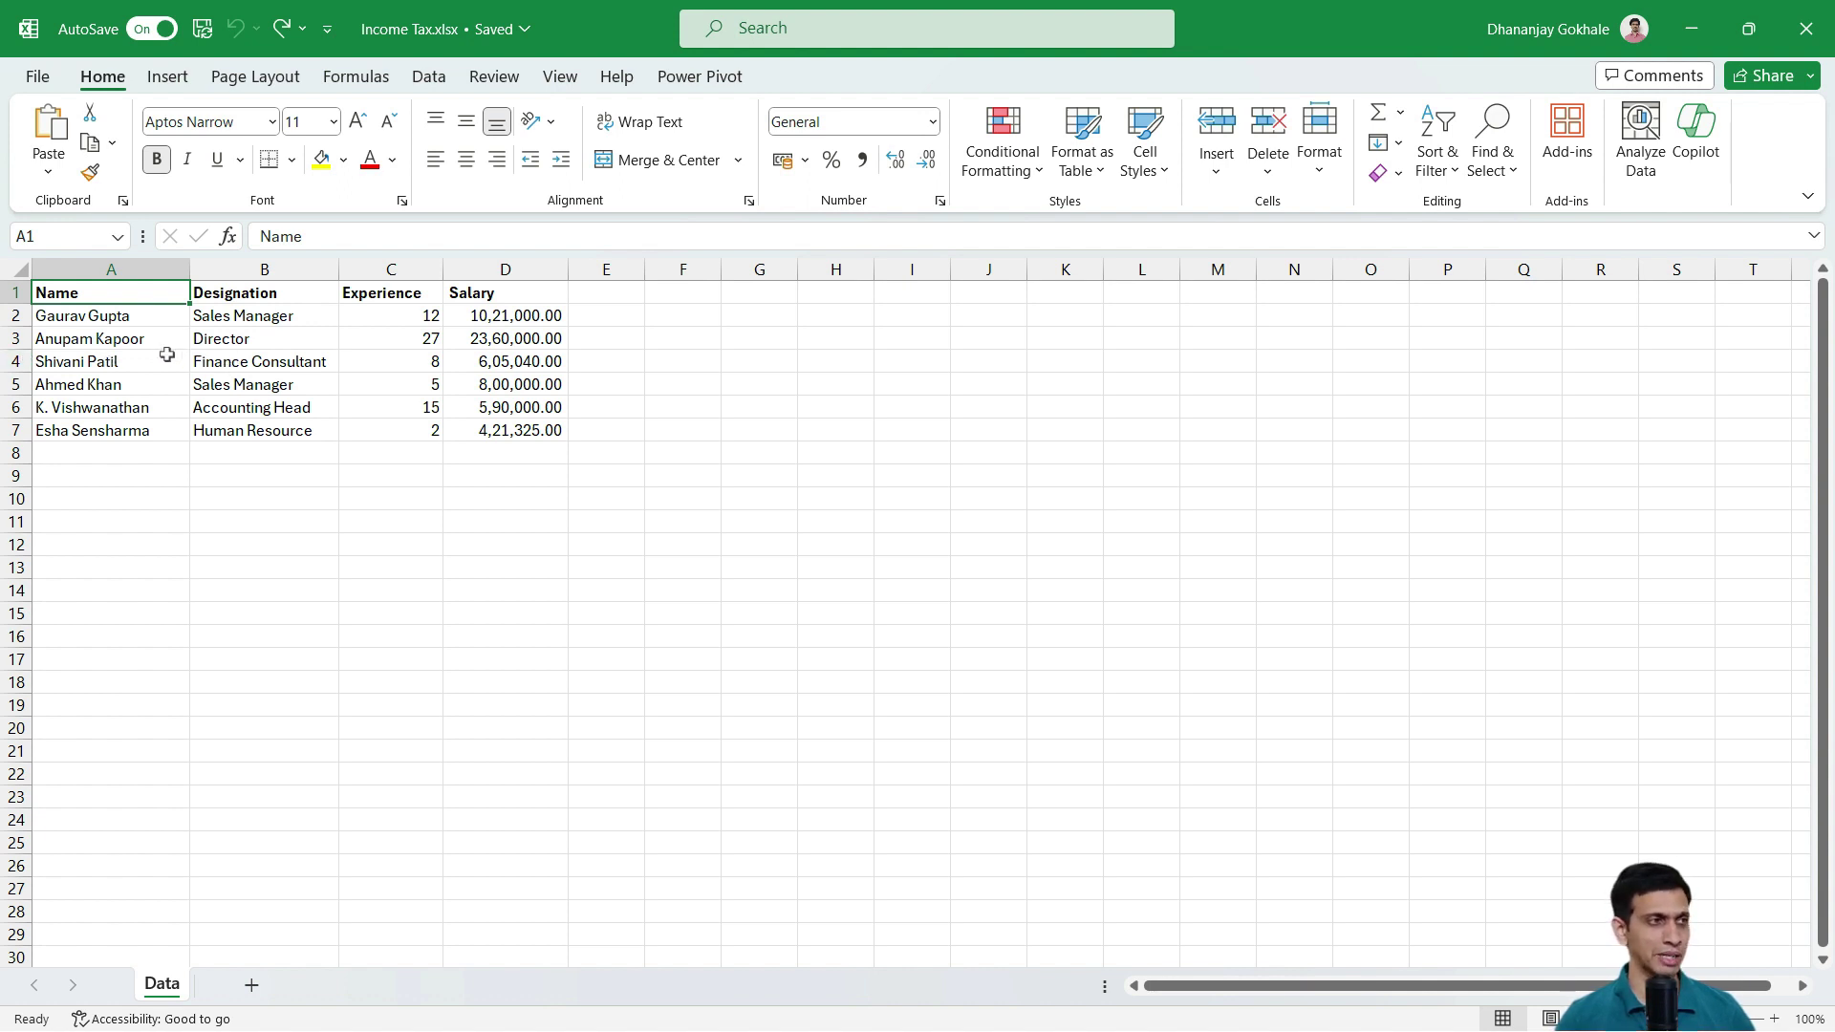
Convert the employee range A1:D7 into an Excel table with headers.
{"action": "left_click_drag", "start_coordinate": [124, 296], "coordinate": [478, 425]}
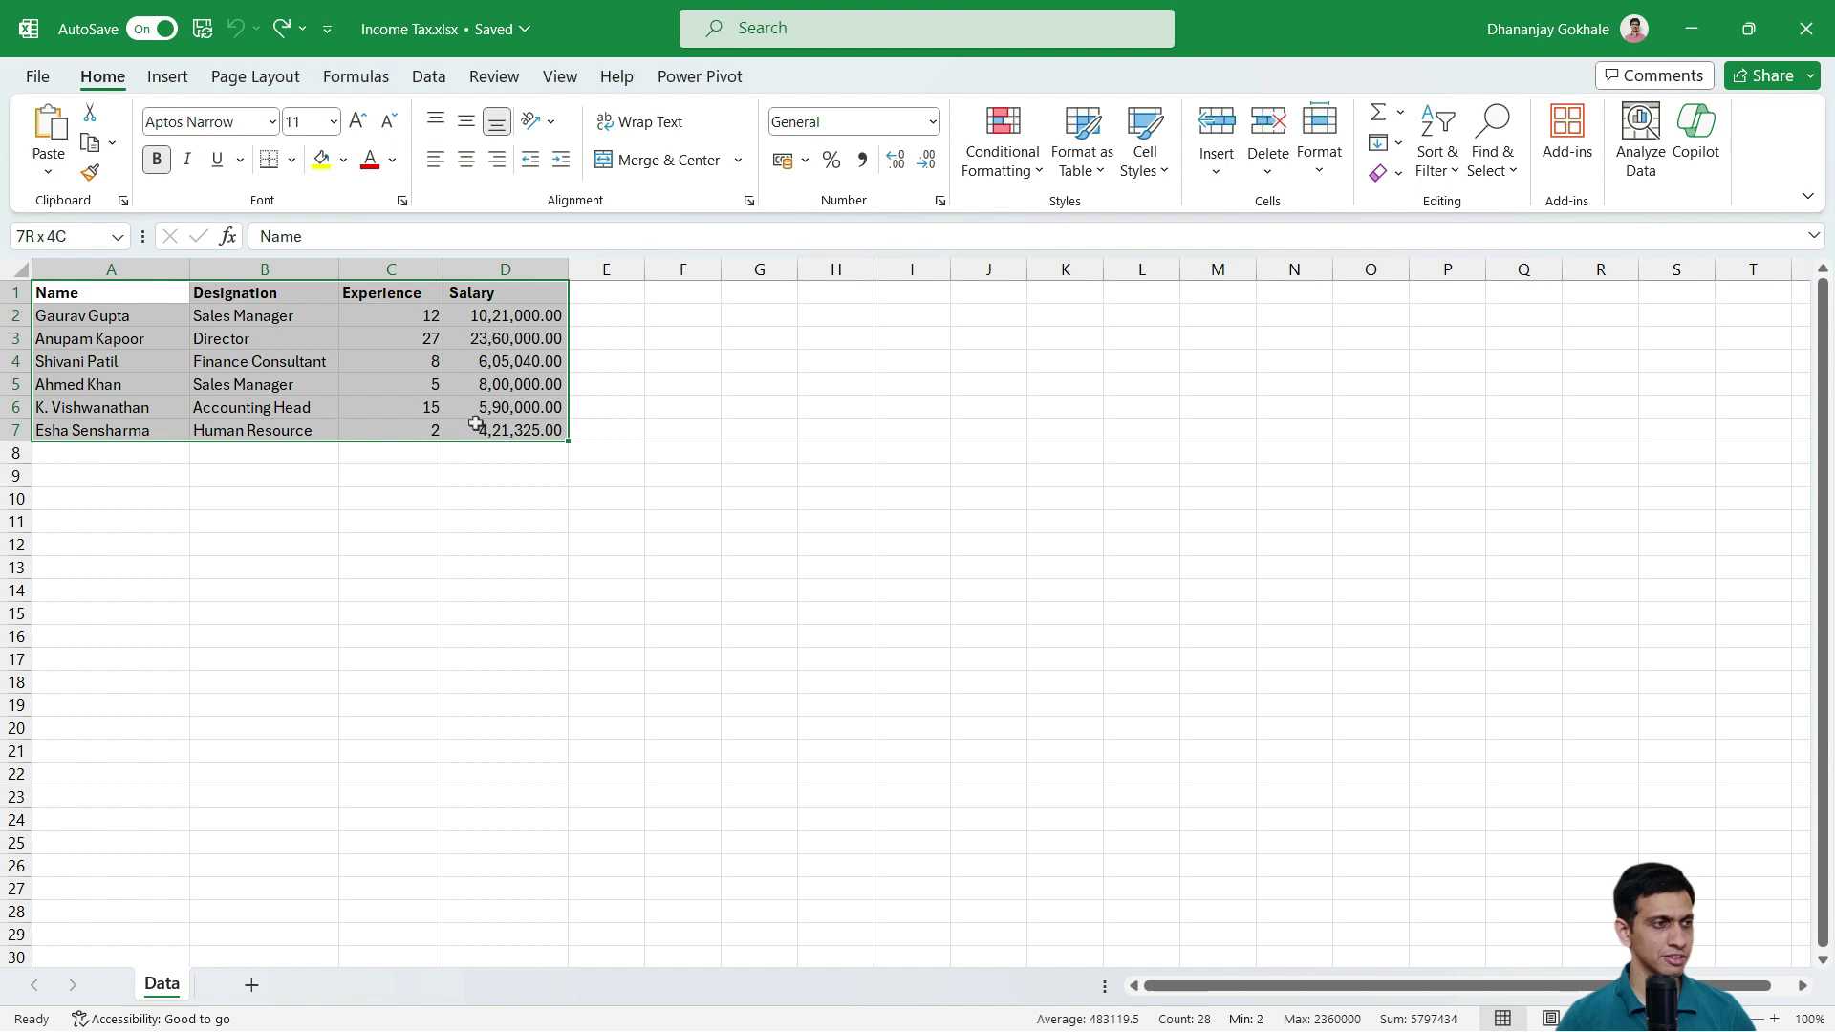
{"action": "left_click", "coordinate": [167, 78]}
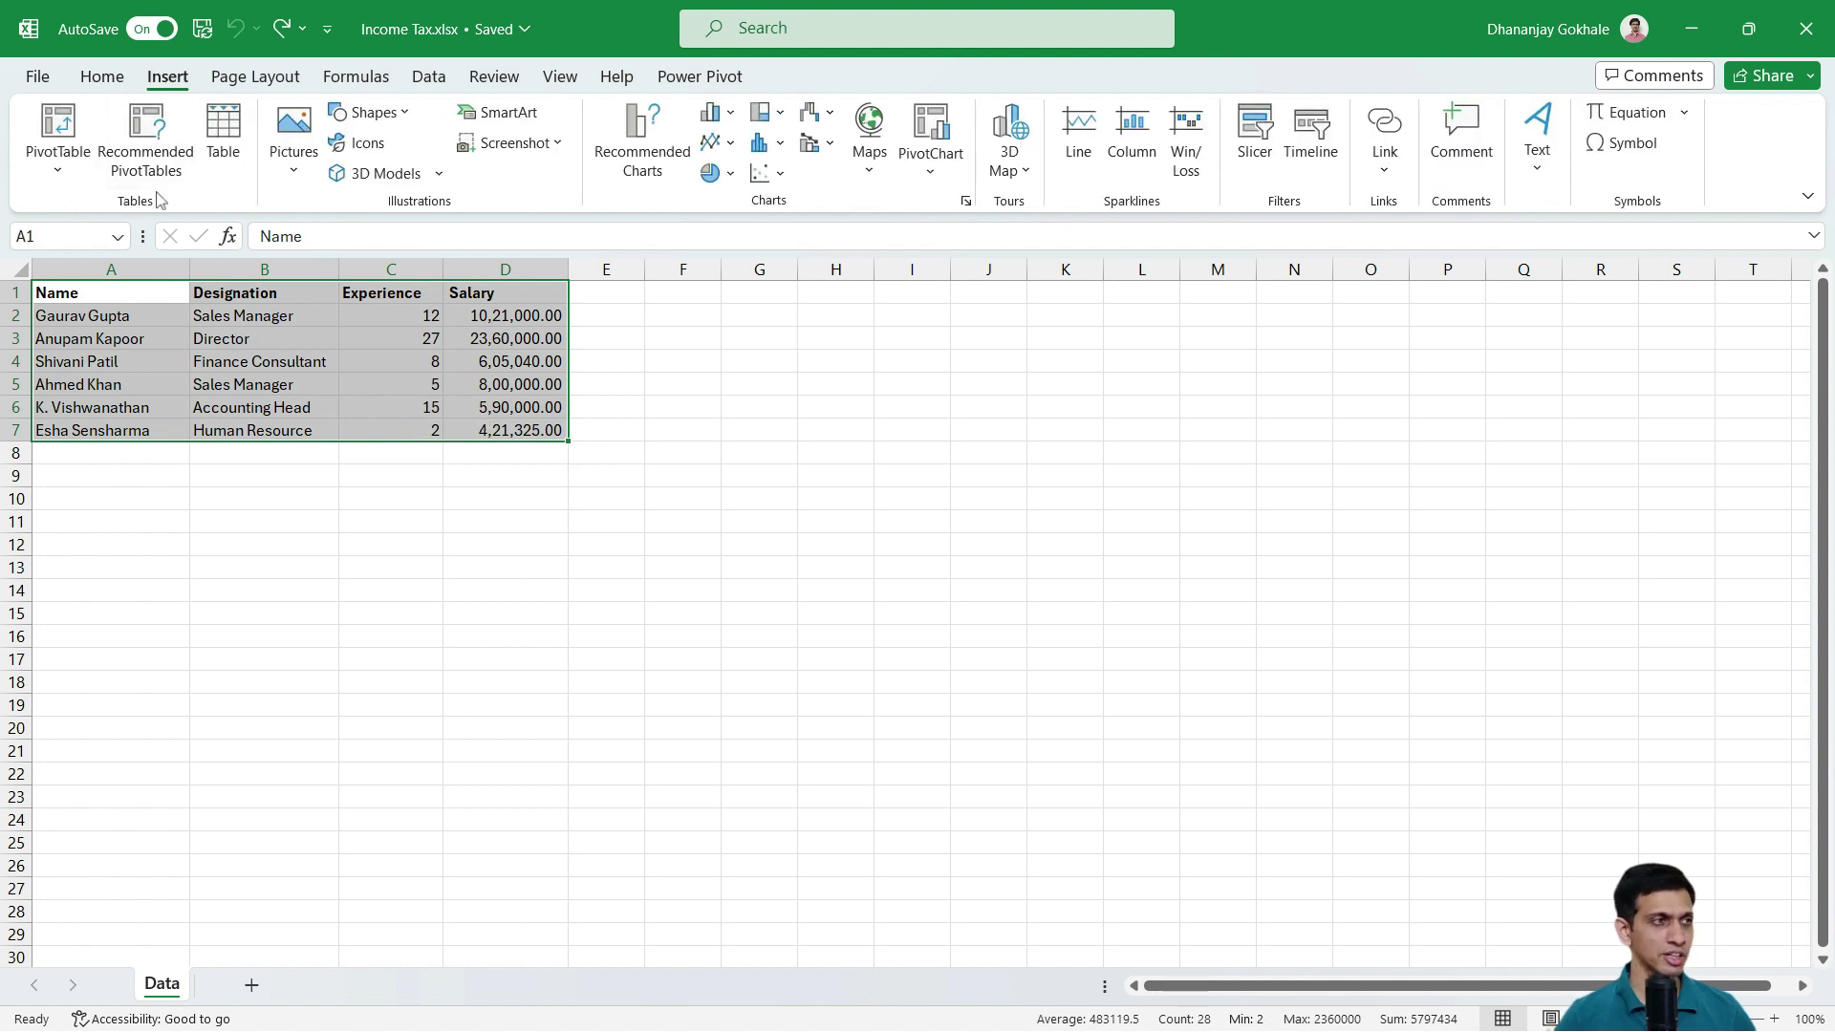
{"action": "left_click", "coordinate": [228, 158]}
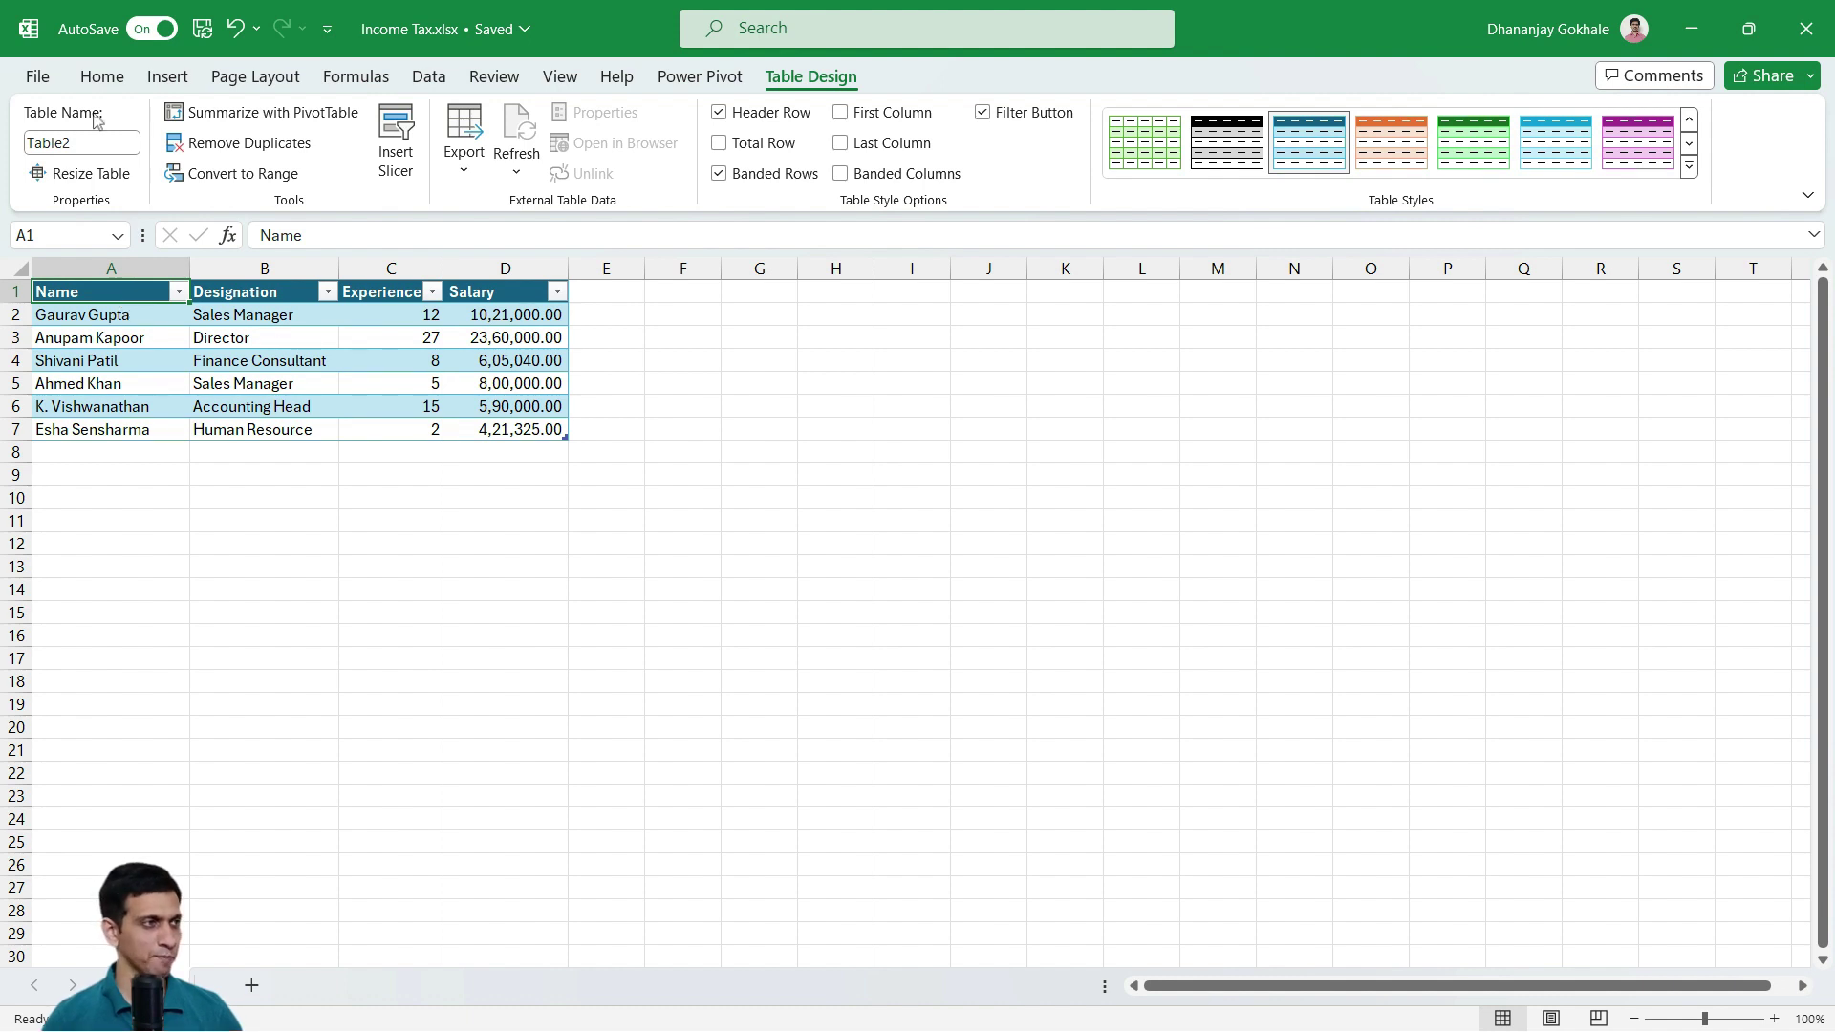
{"action": "left_click", "coordinate": [102, 82]}
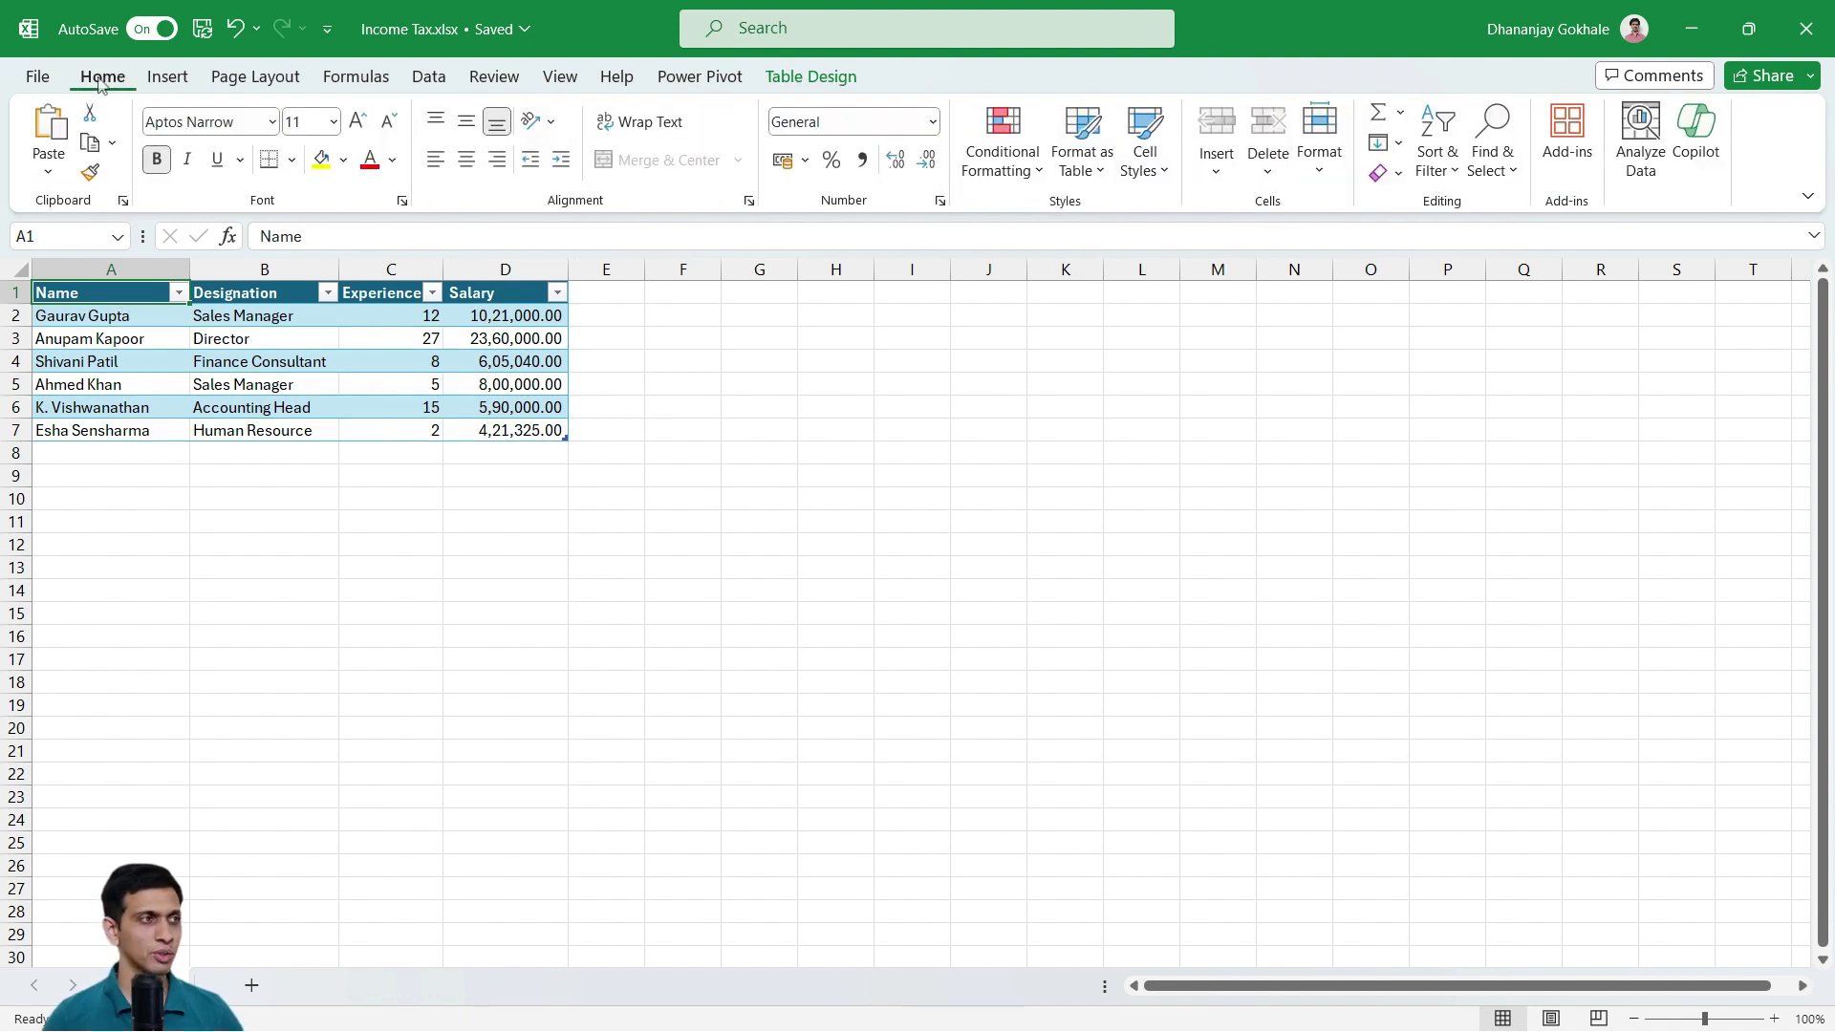
{"action": "left_click", "coordinate": [485, 318]}
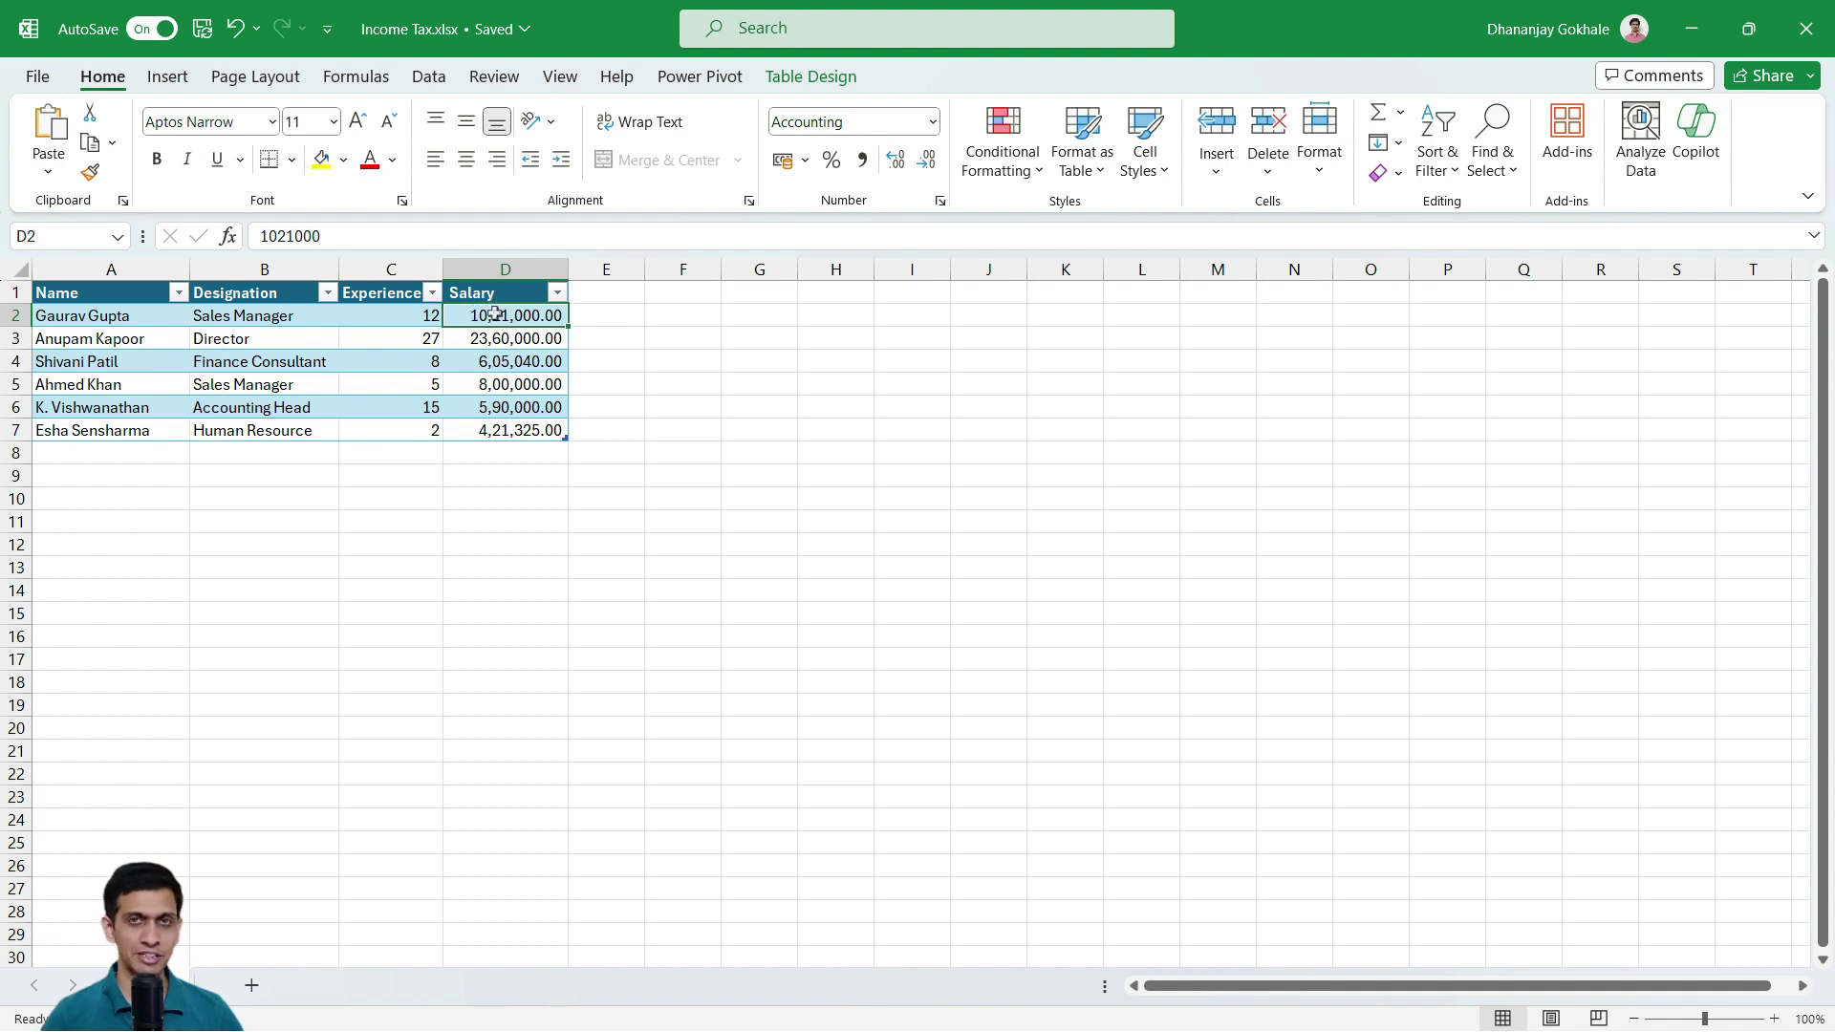
In Copilot, draft: add Loyalty Bonus column, 15% of Salary if Experience is 10 or more, else zero.
{"action": "left_click", "coordinate": [1689, 146]}
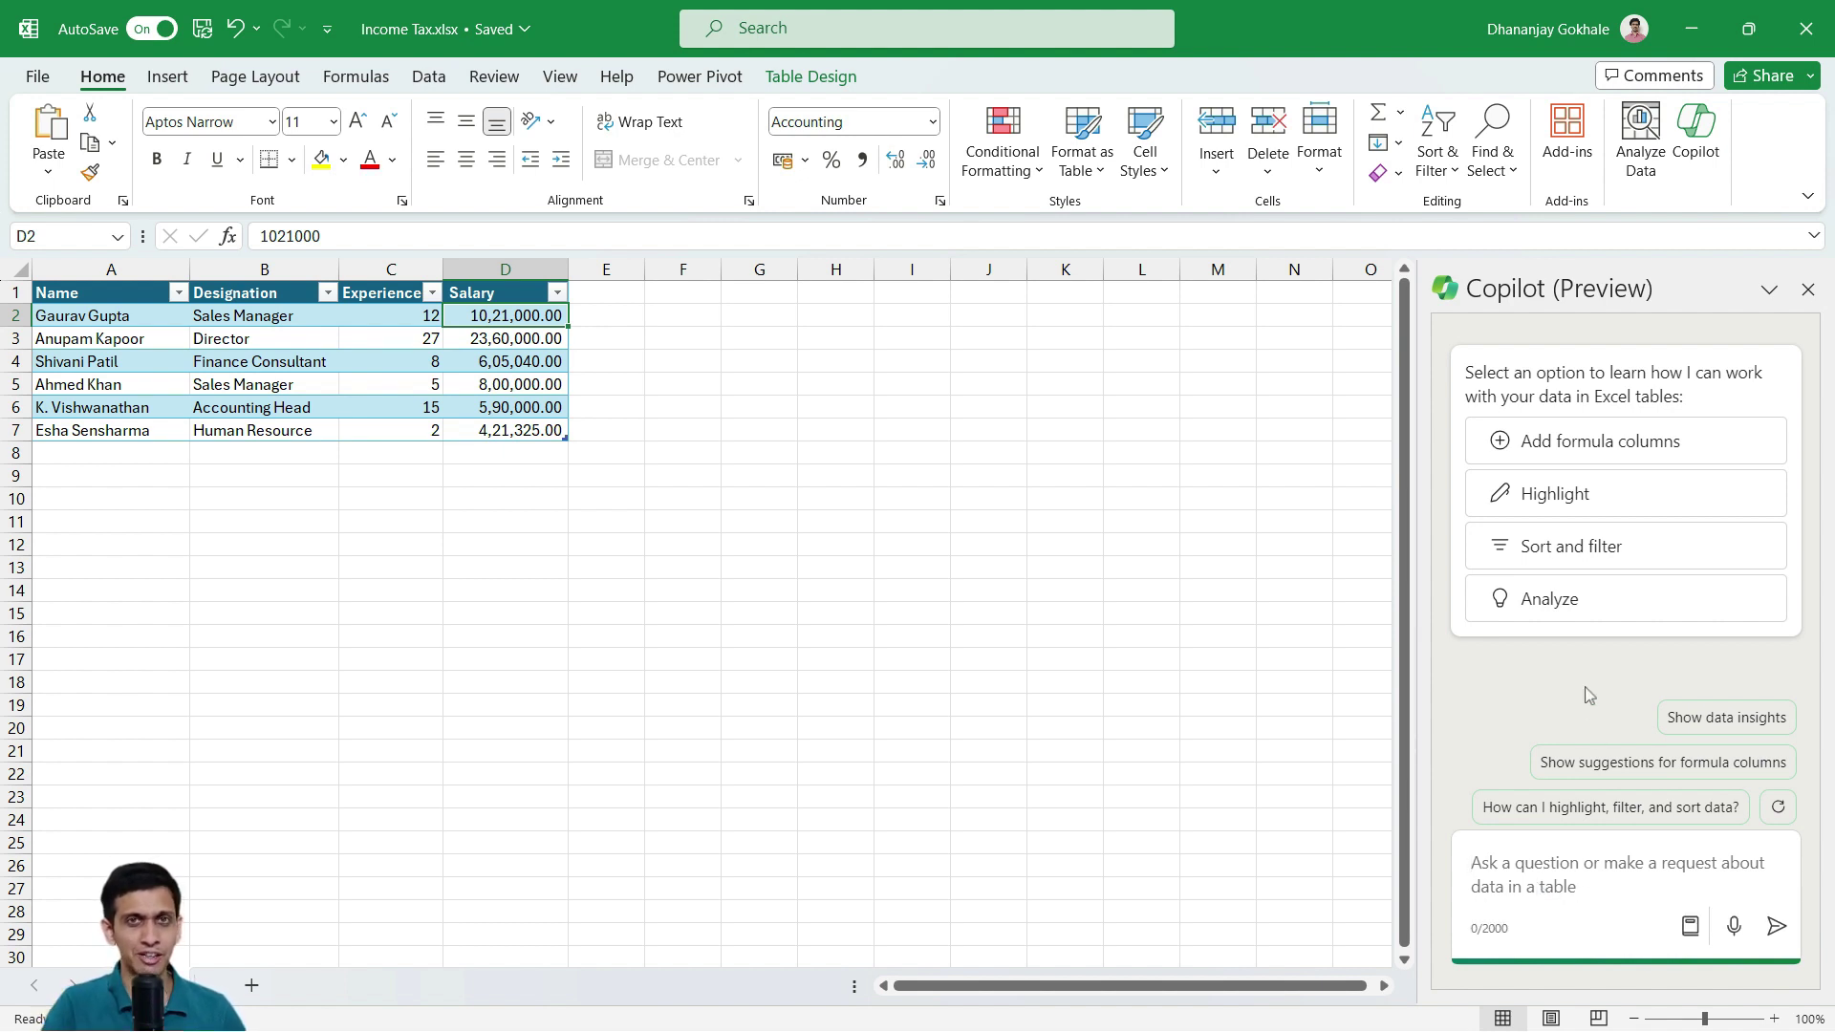
{"action": "type", "text": "add coluk"}
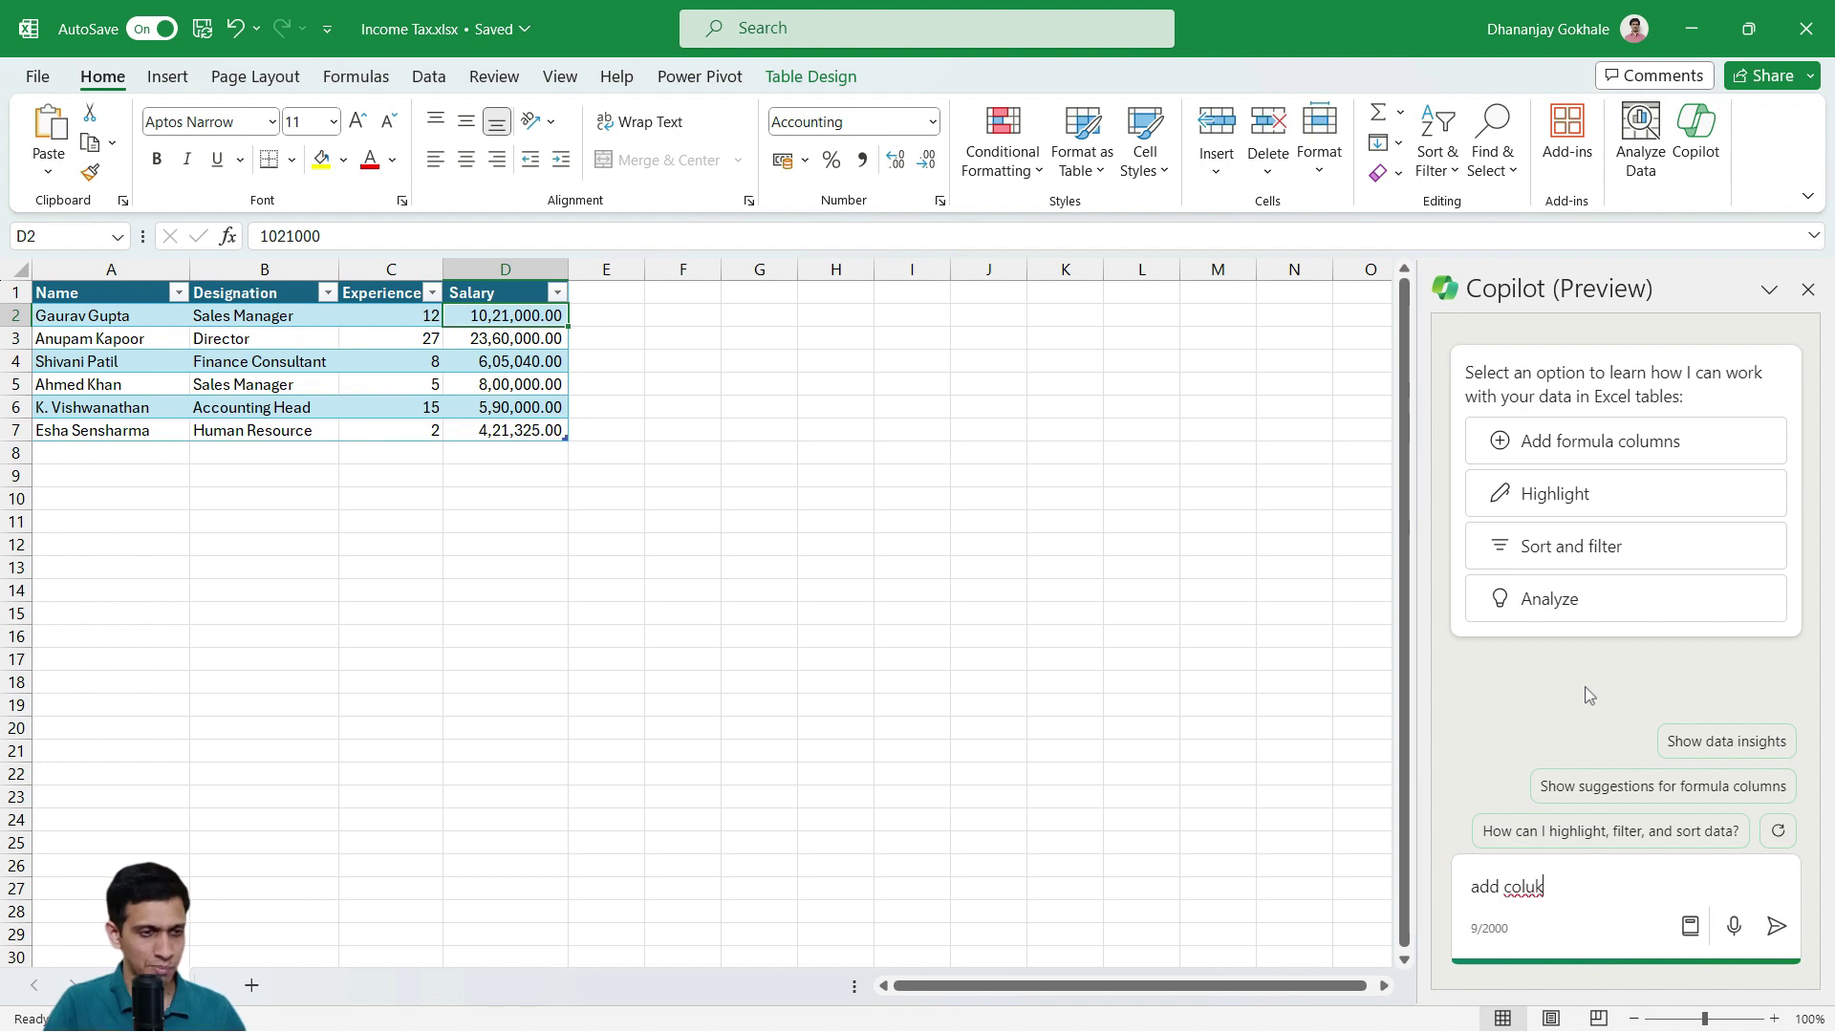
{"action": "key", "text": "BackSpace"}
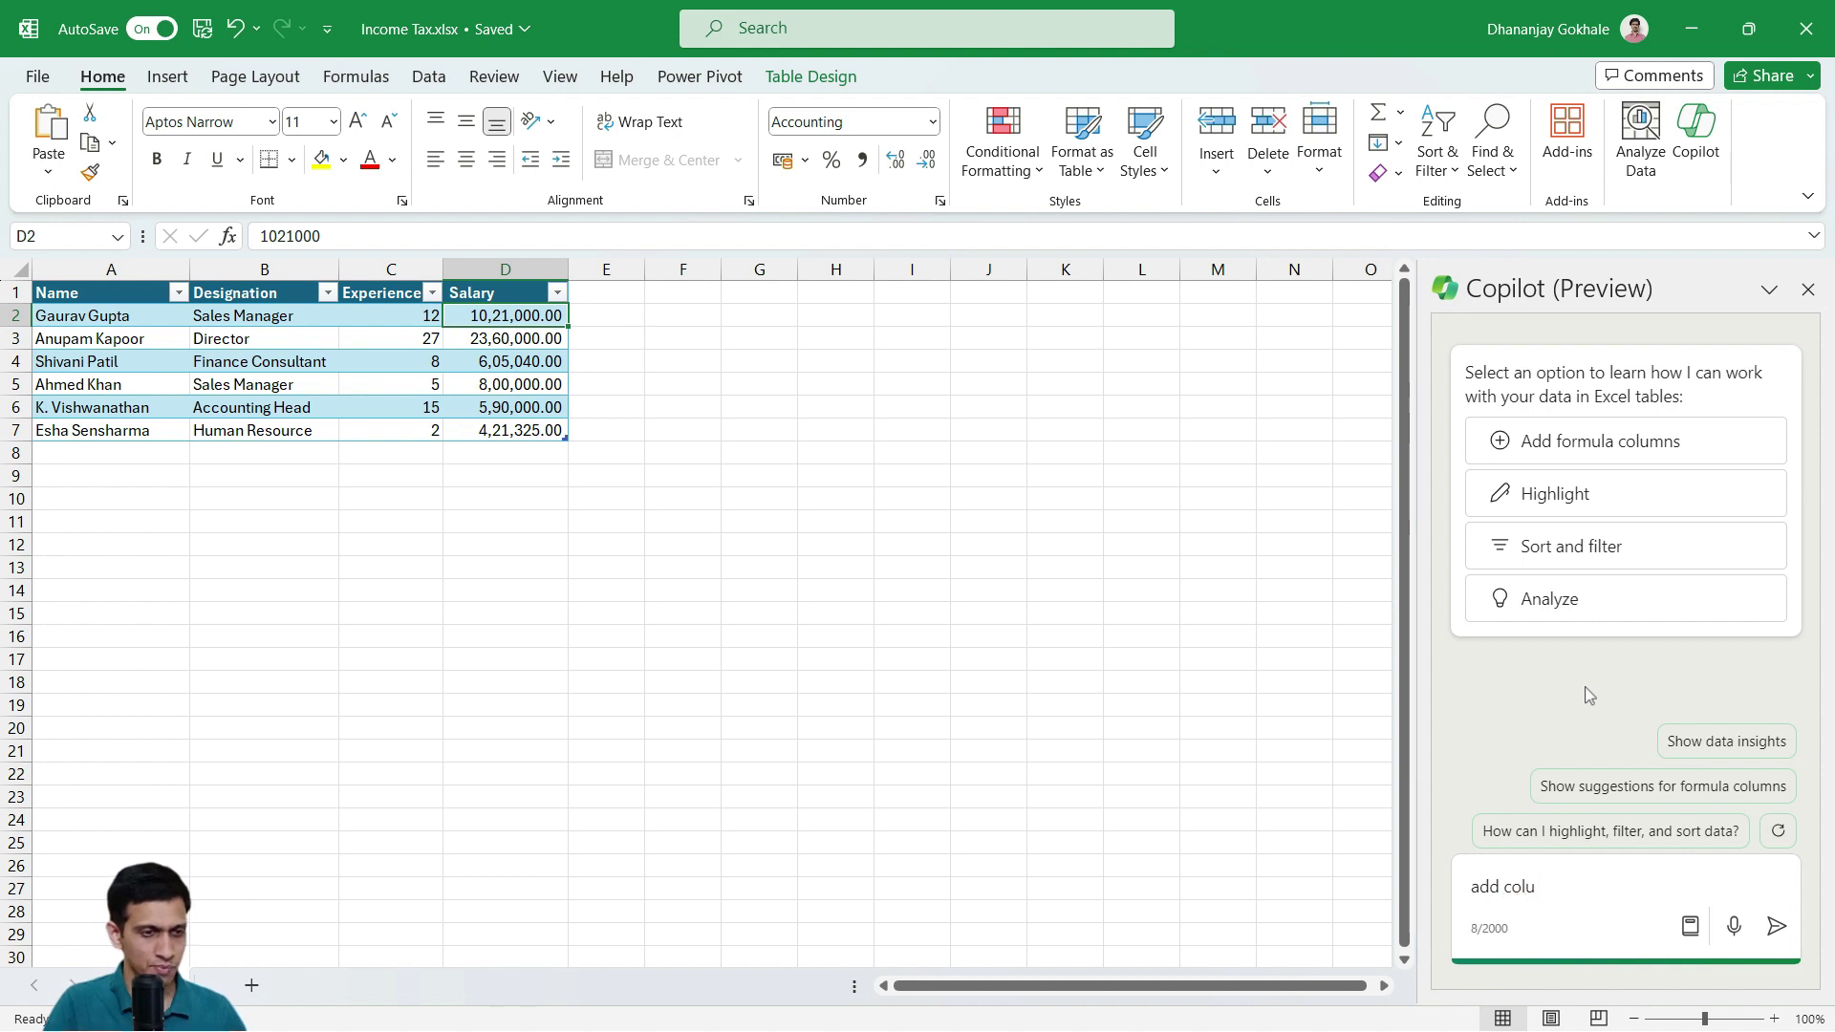
{"action": "type", "text": "mn nam"}
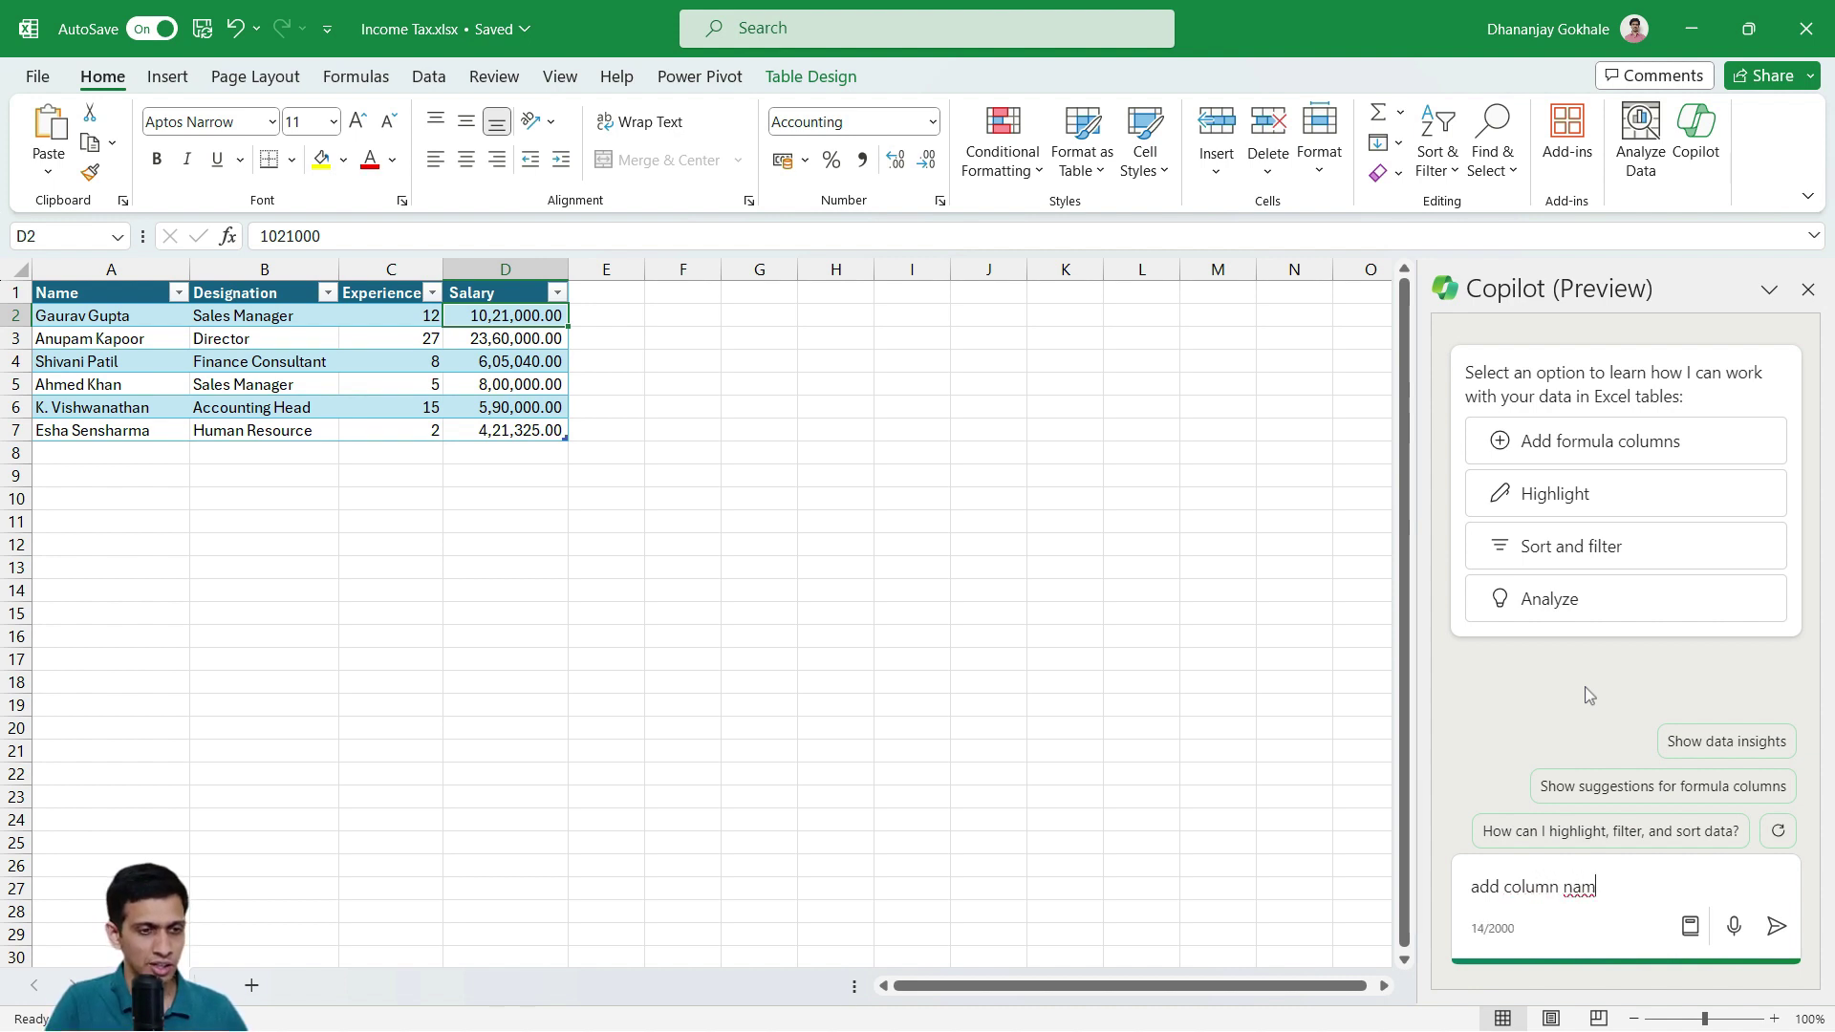
{"action": "type", "text": "ed Loya"}
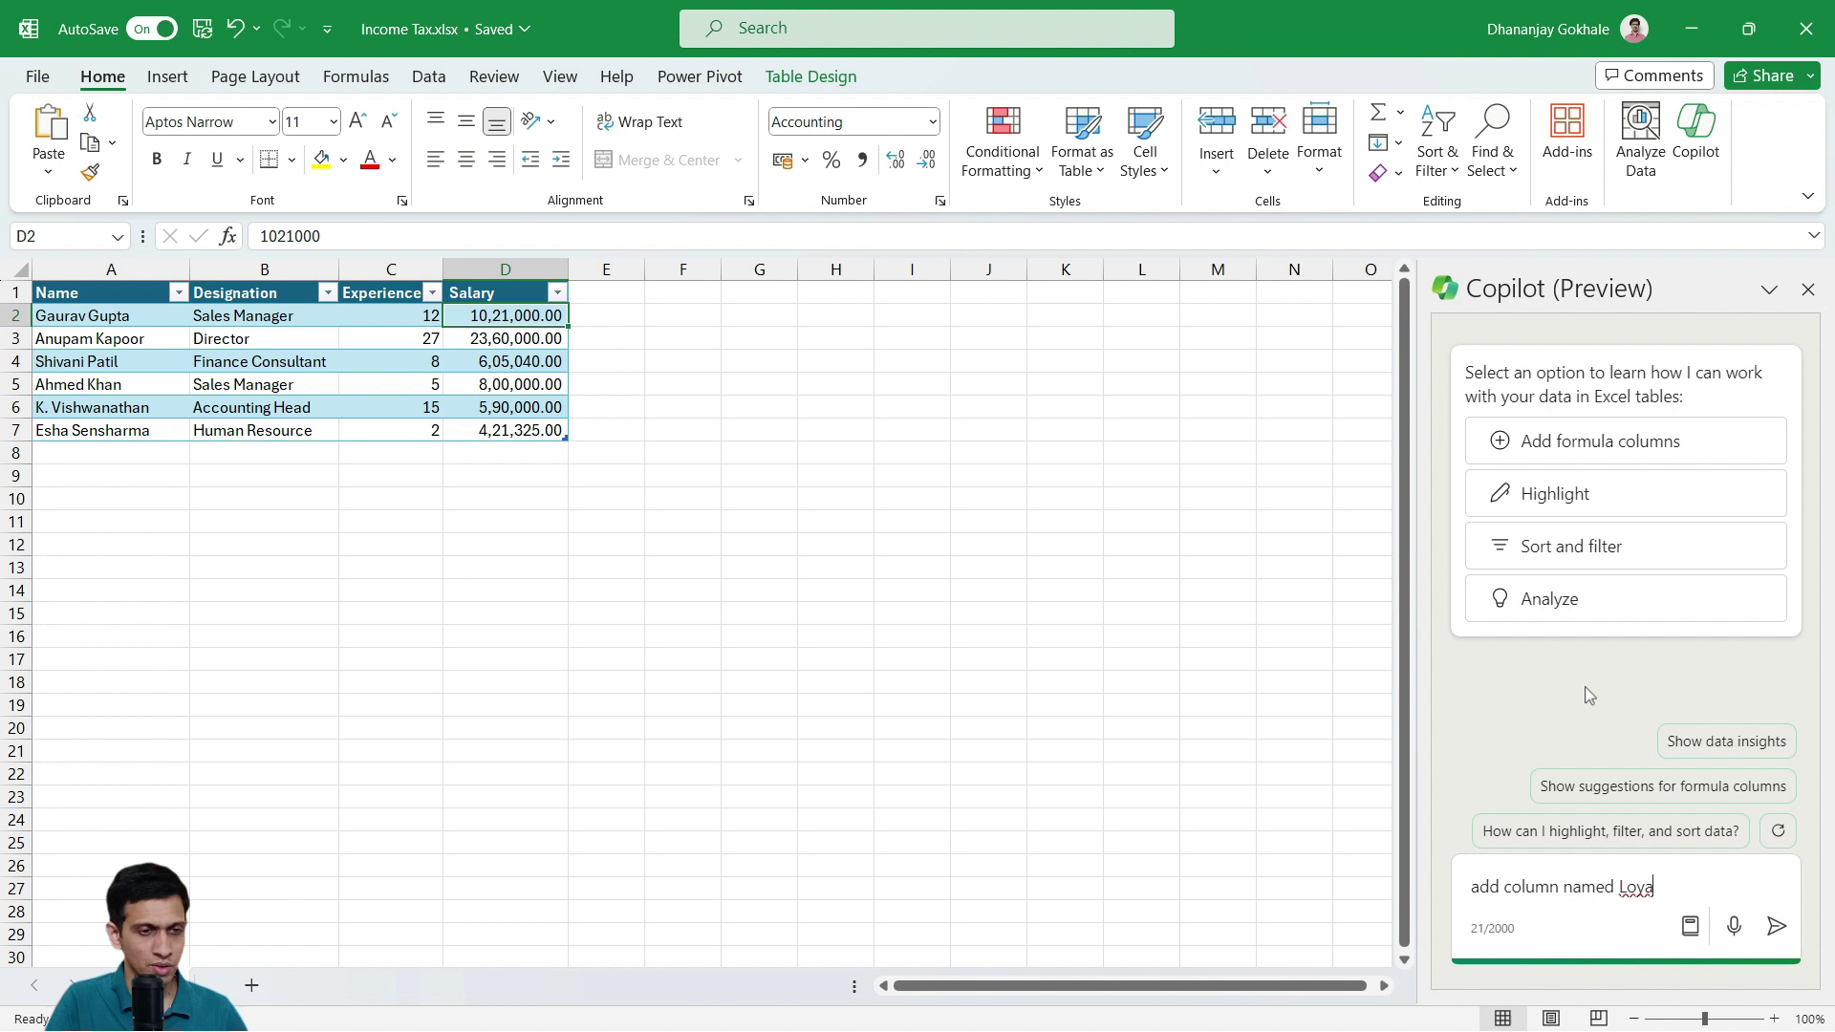
{"action": "type", "text": "lty Bonus"}
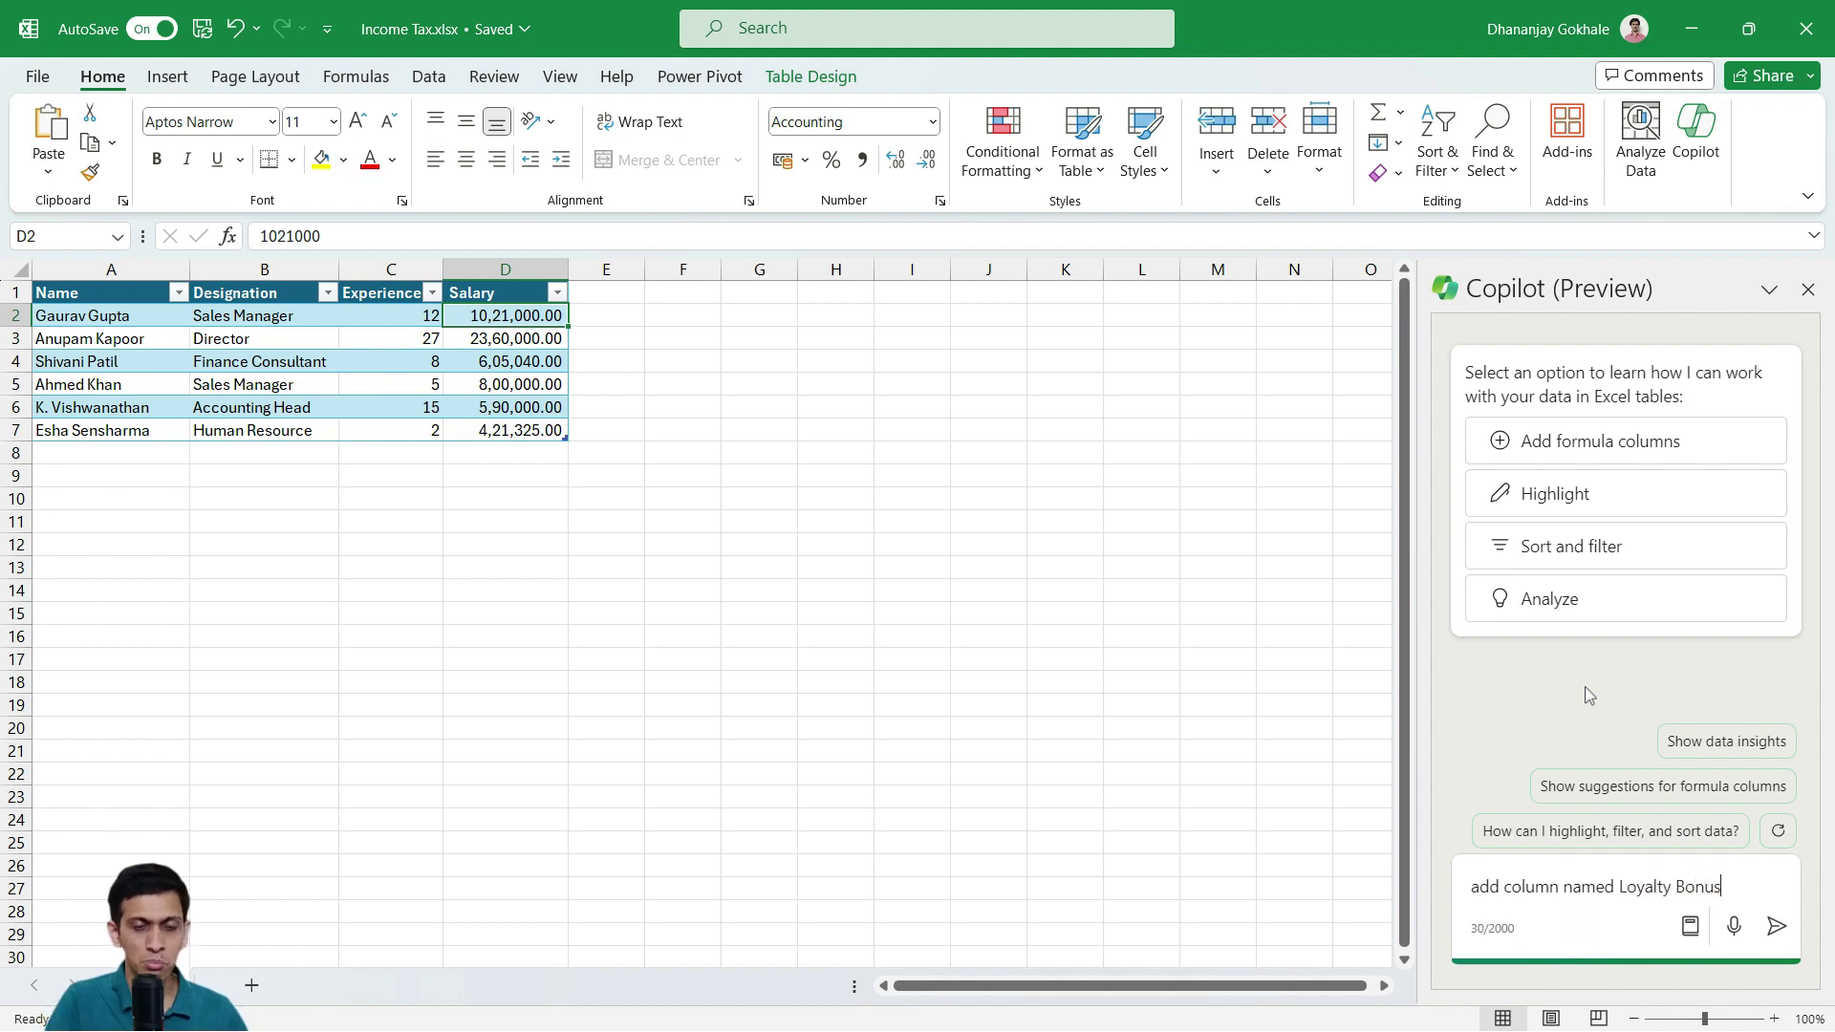
{"action": "type", "text": " with c"}
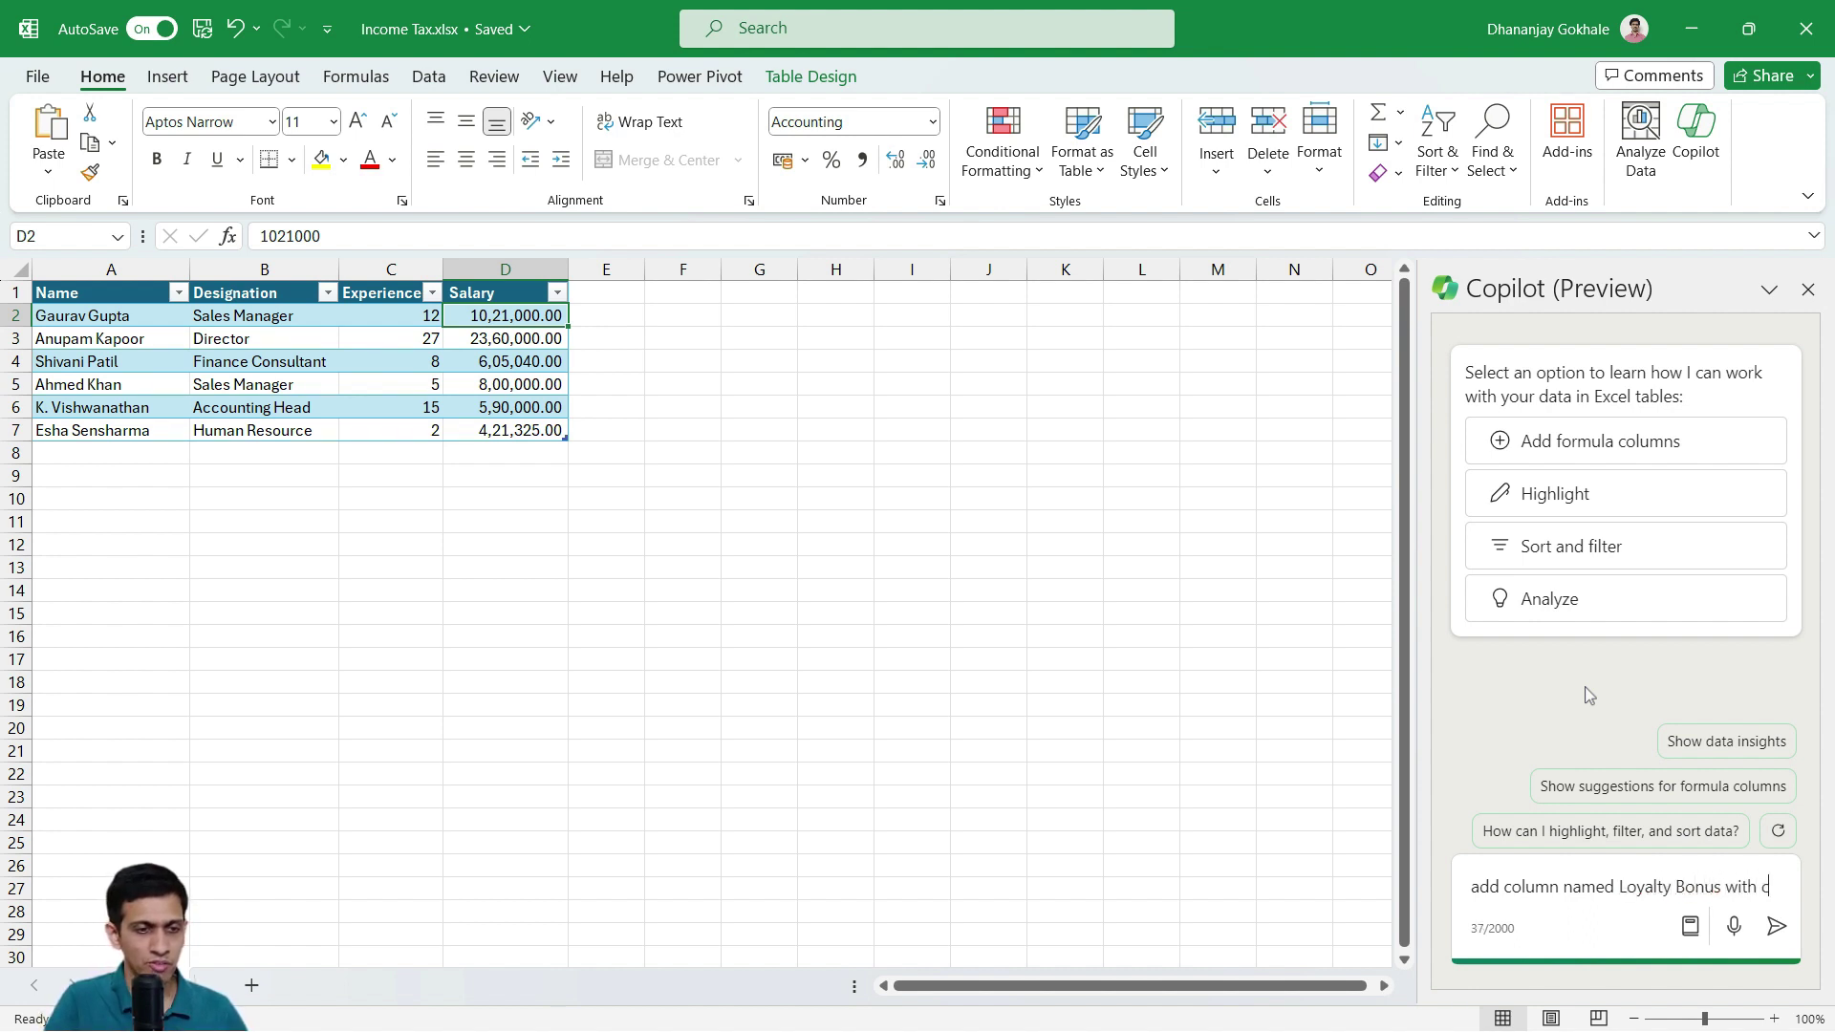
{"action": "type", "text": "alculation"}
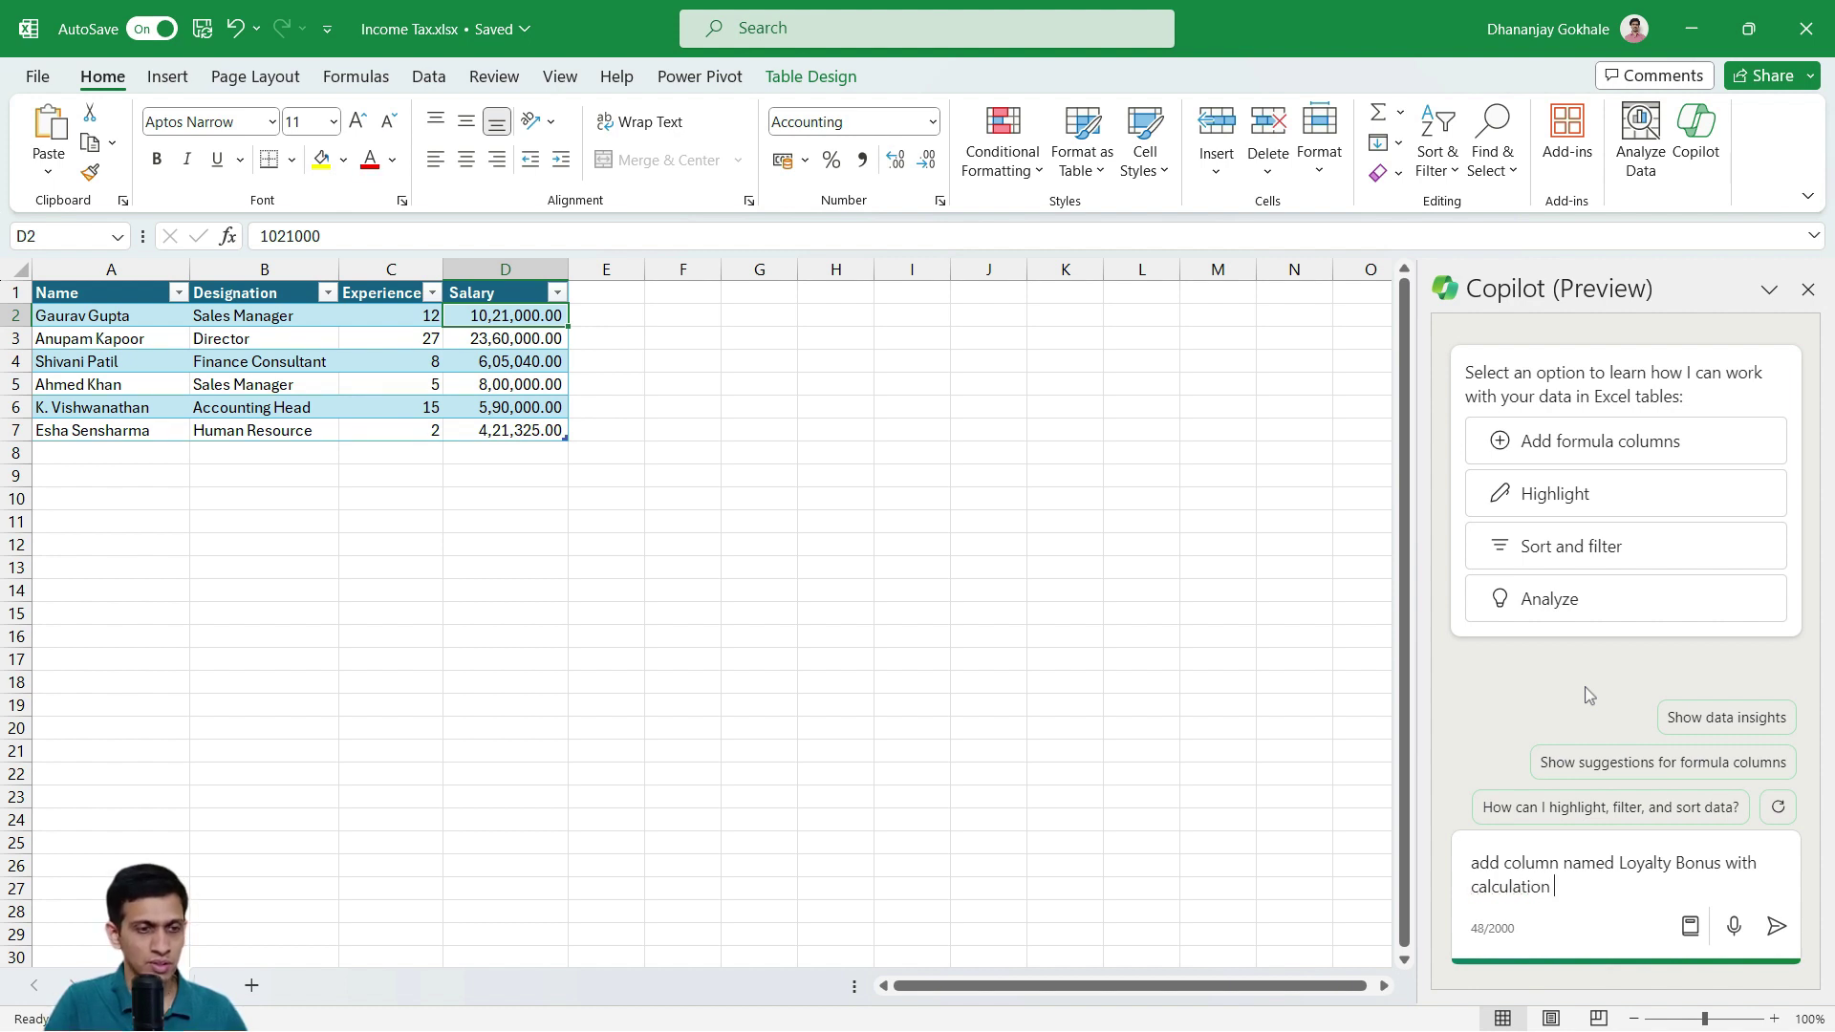
{"action": "type", "text": " that if Expe"}
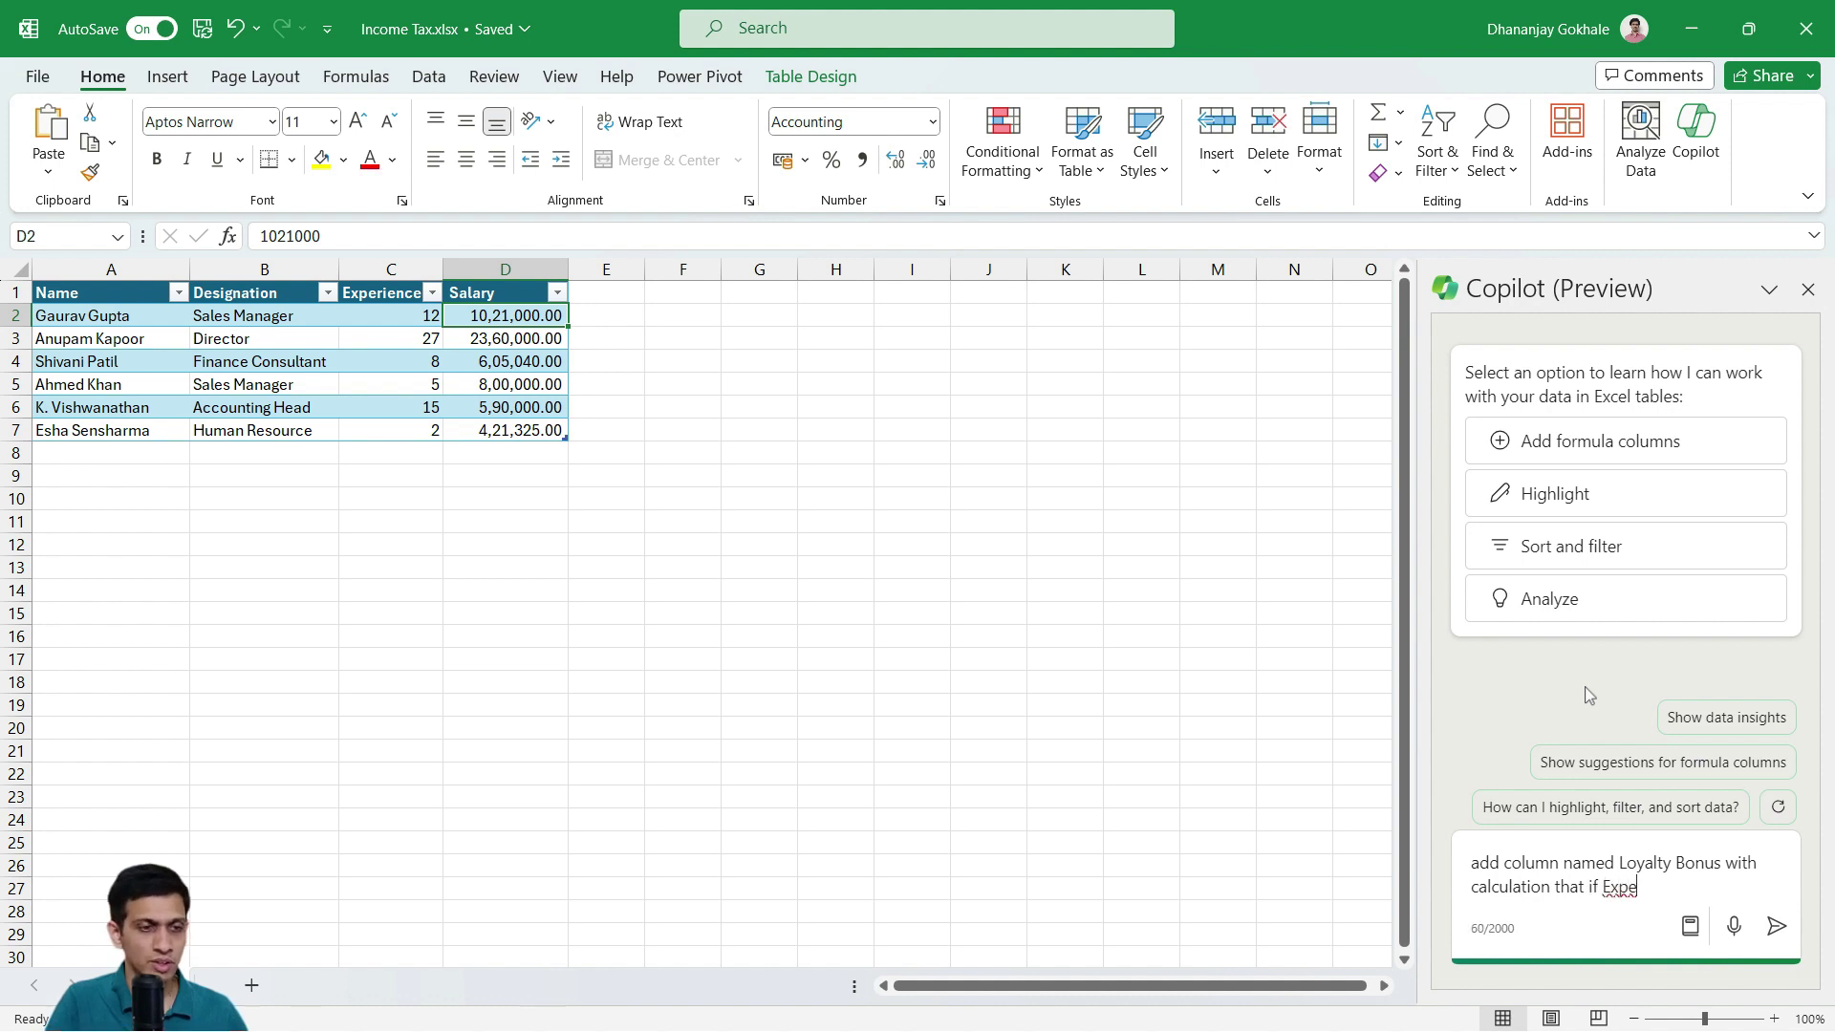
{"action": "type", "text": "rience is"}
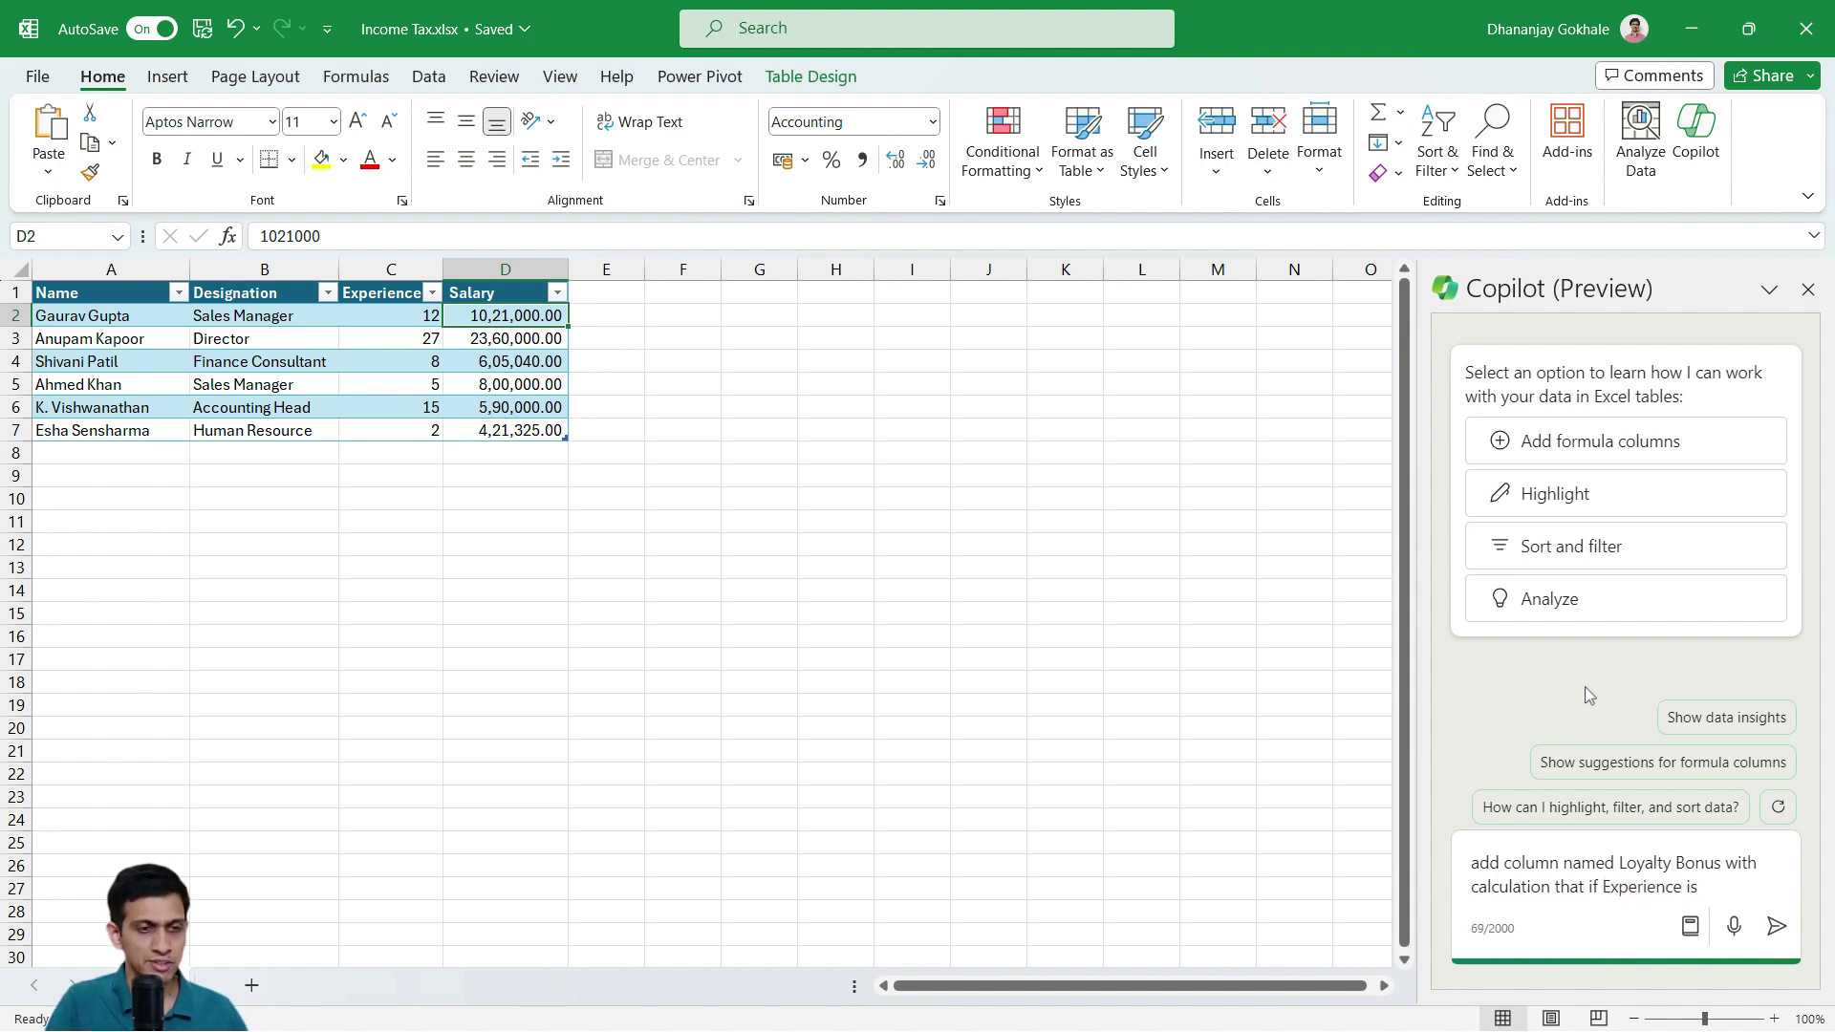
{"action": "type", "text": " 20"}
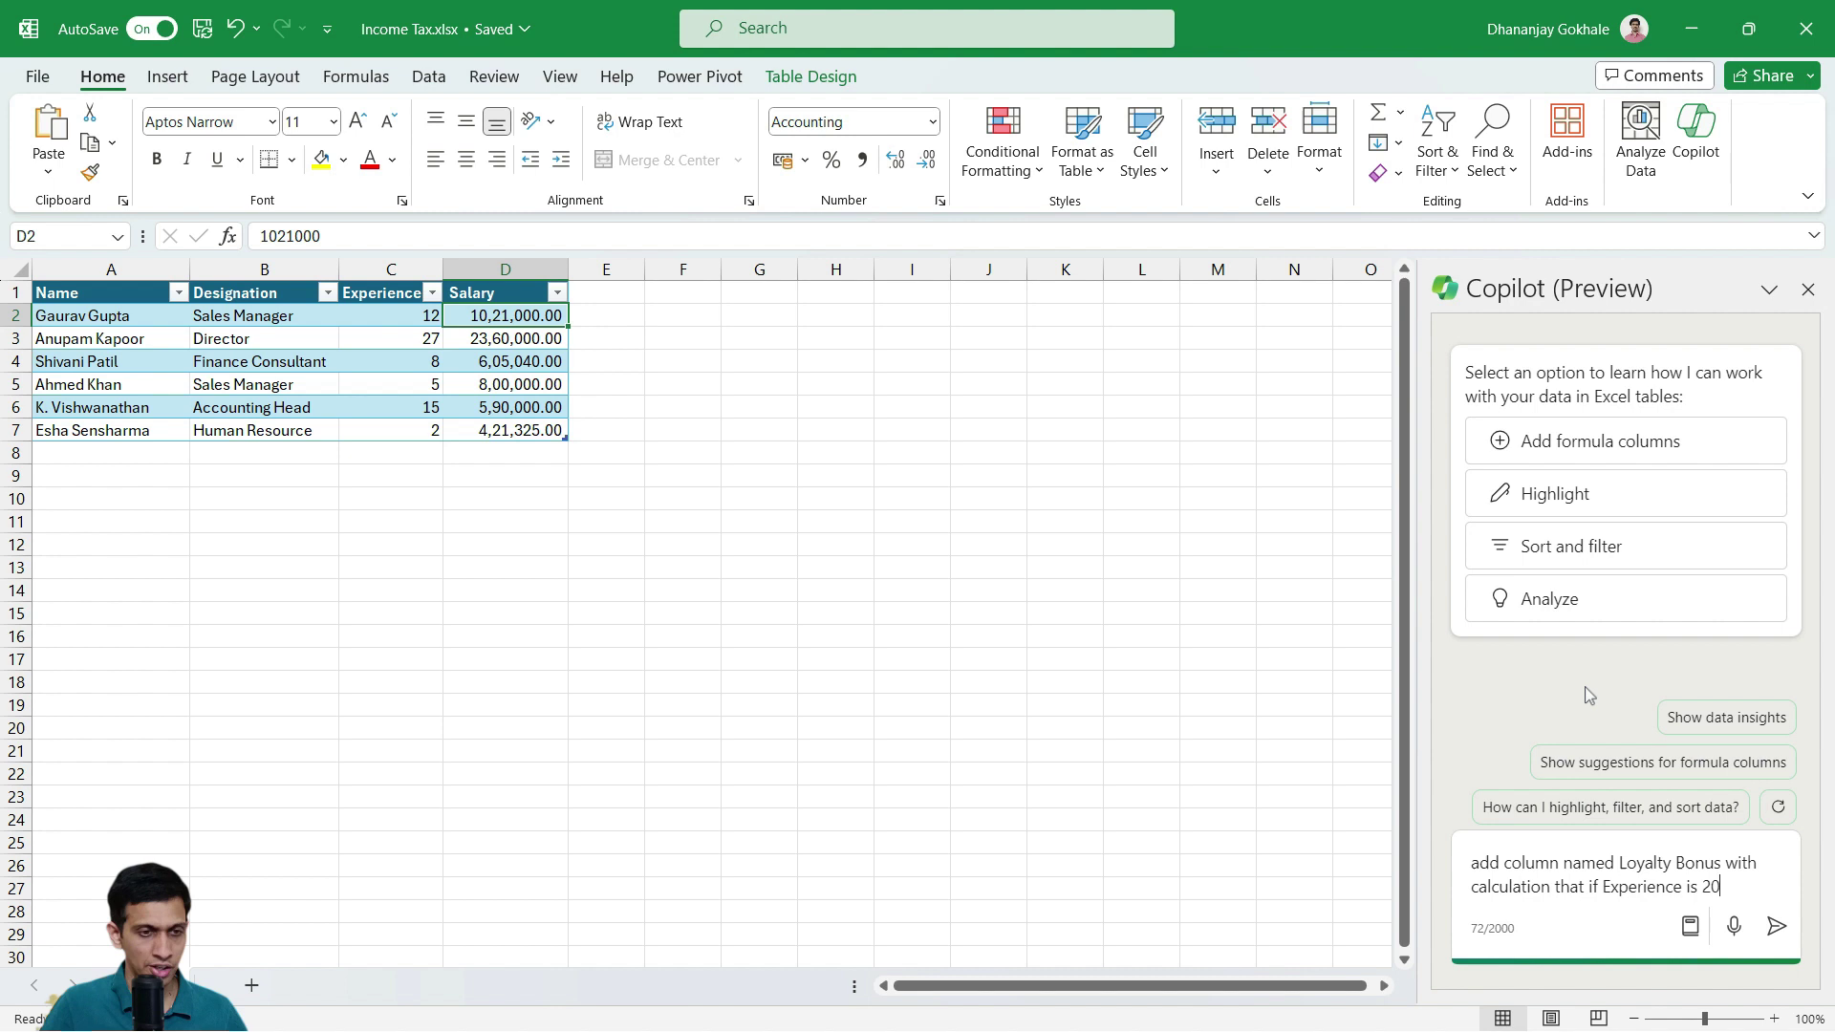
{"action": "key", "text": "BackSpace"}
{"action": "key", "text": "BackSpace"}
{"action": "type", "text": "10"}
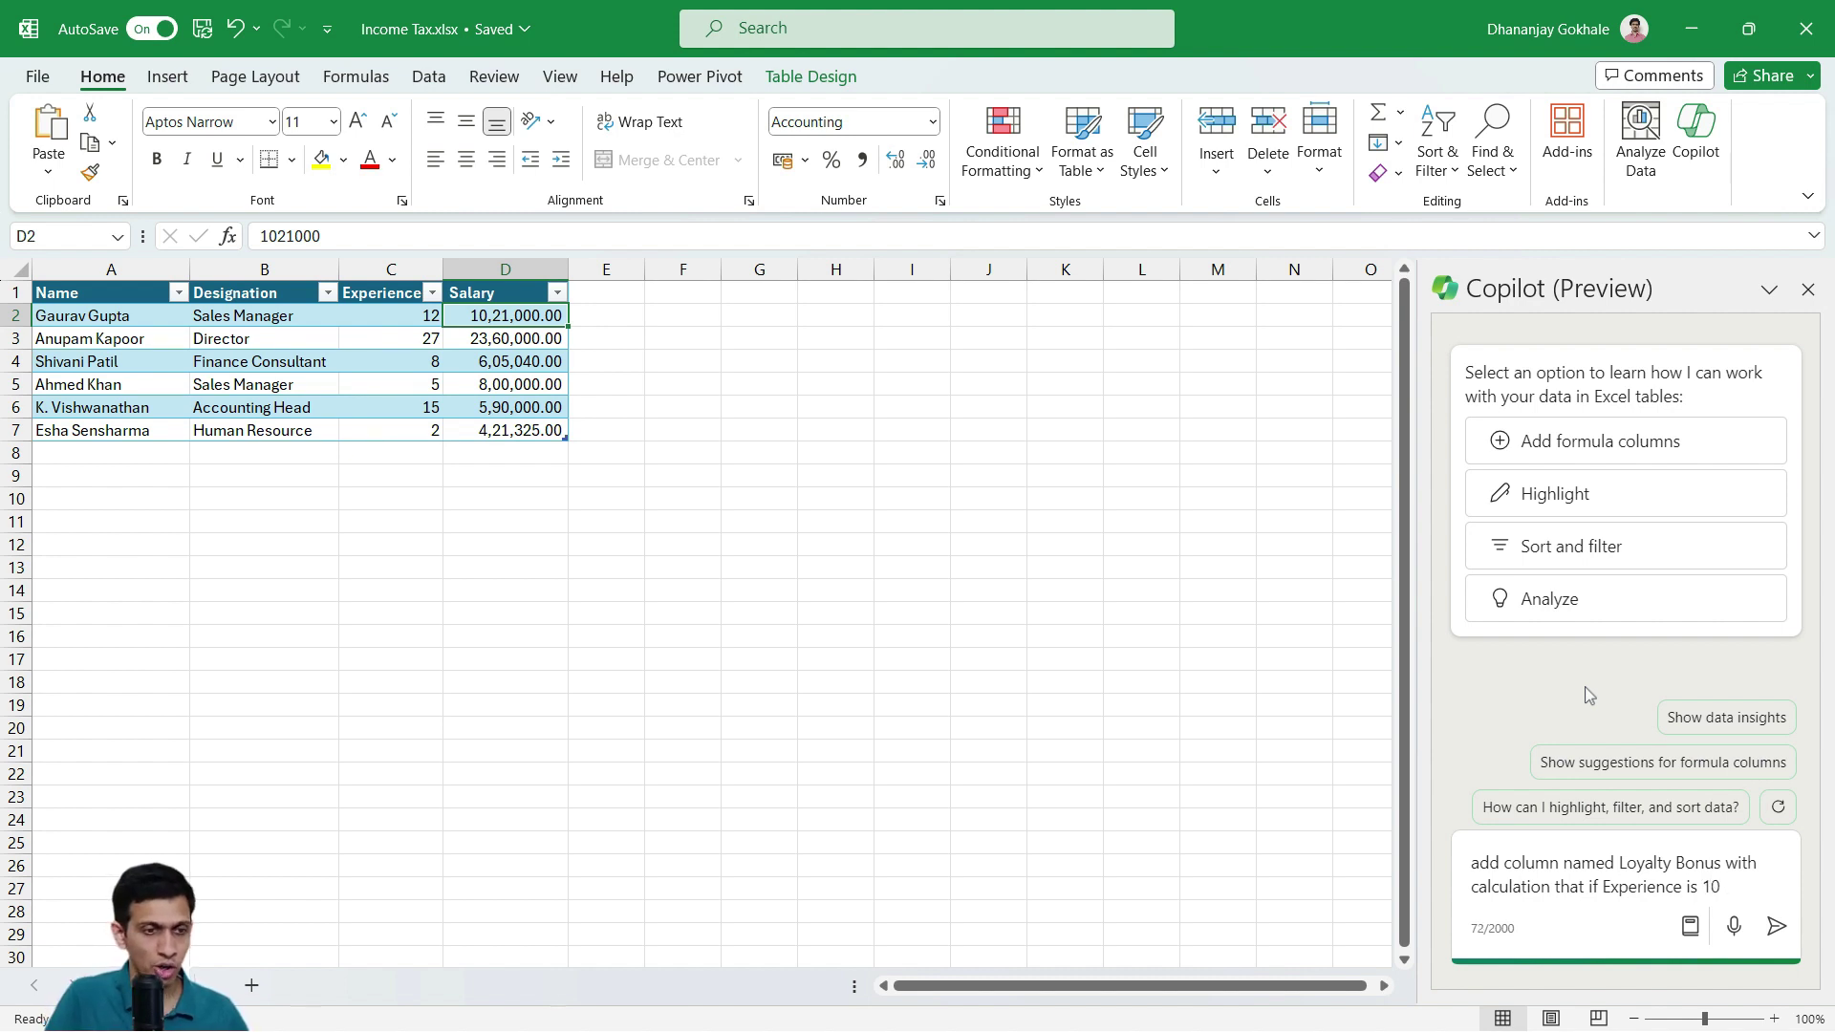
{"action": "type", "text": " or more then value is "}
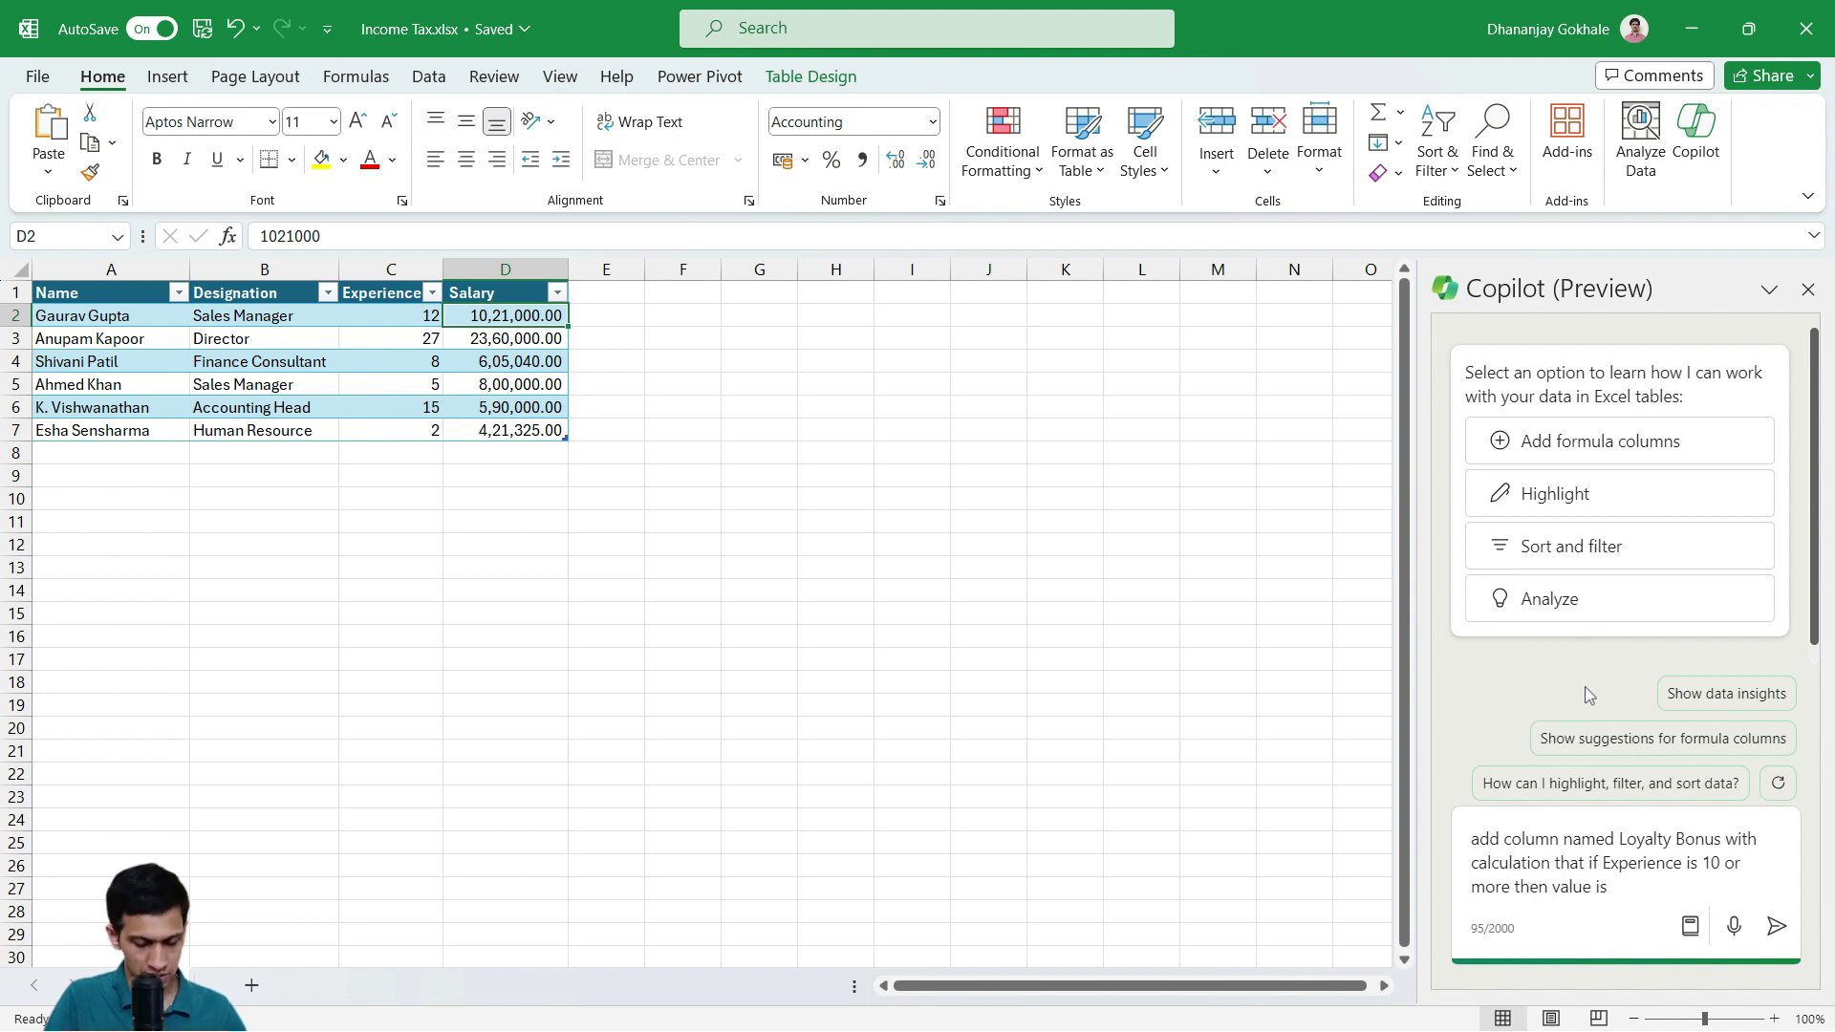
{"action": "type", "text": "10"}
{"action": "key", "text": "BackSpace"}
{"action": "type", "text": "5"}
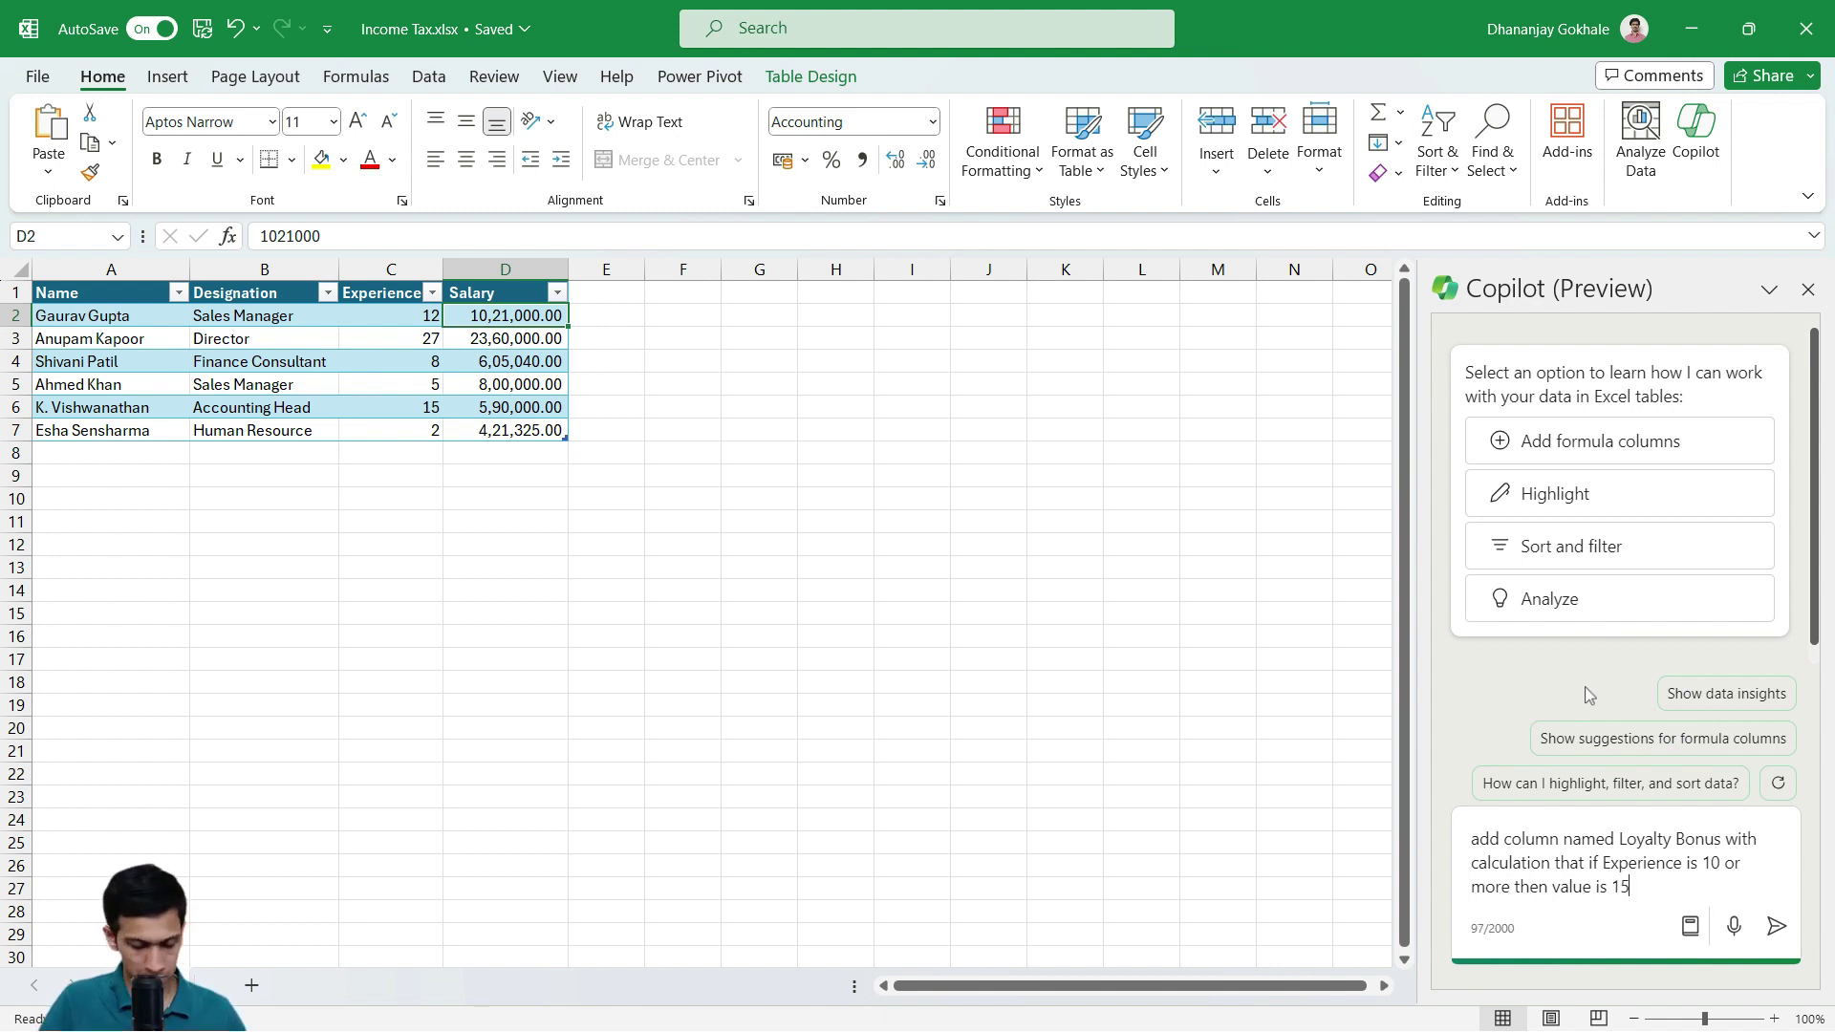
{"action": "type", "text": "%"}
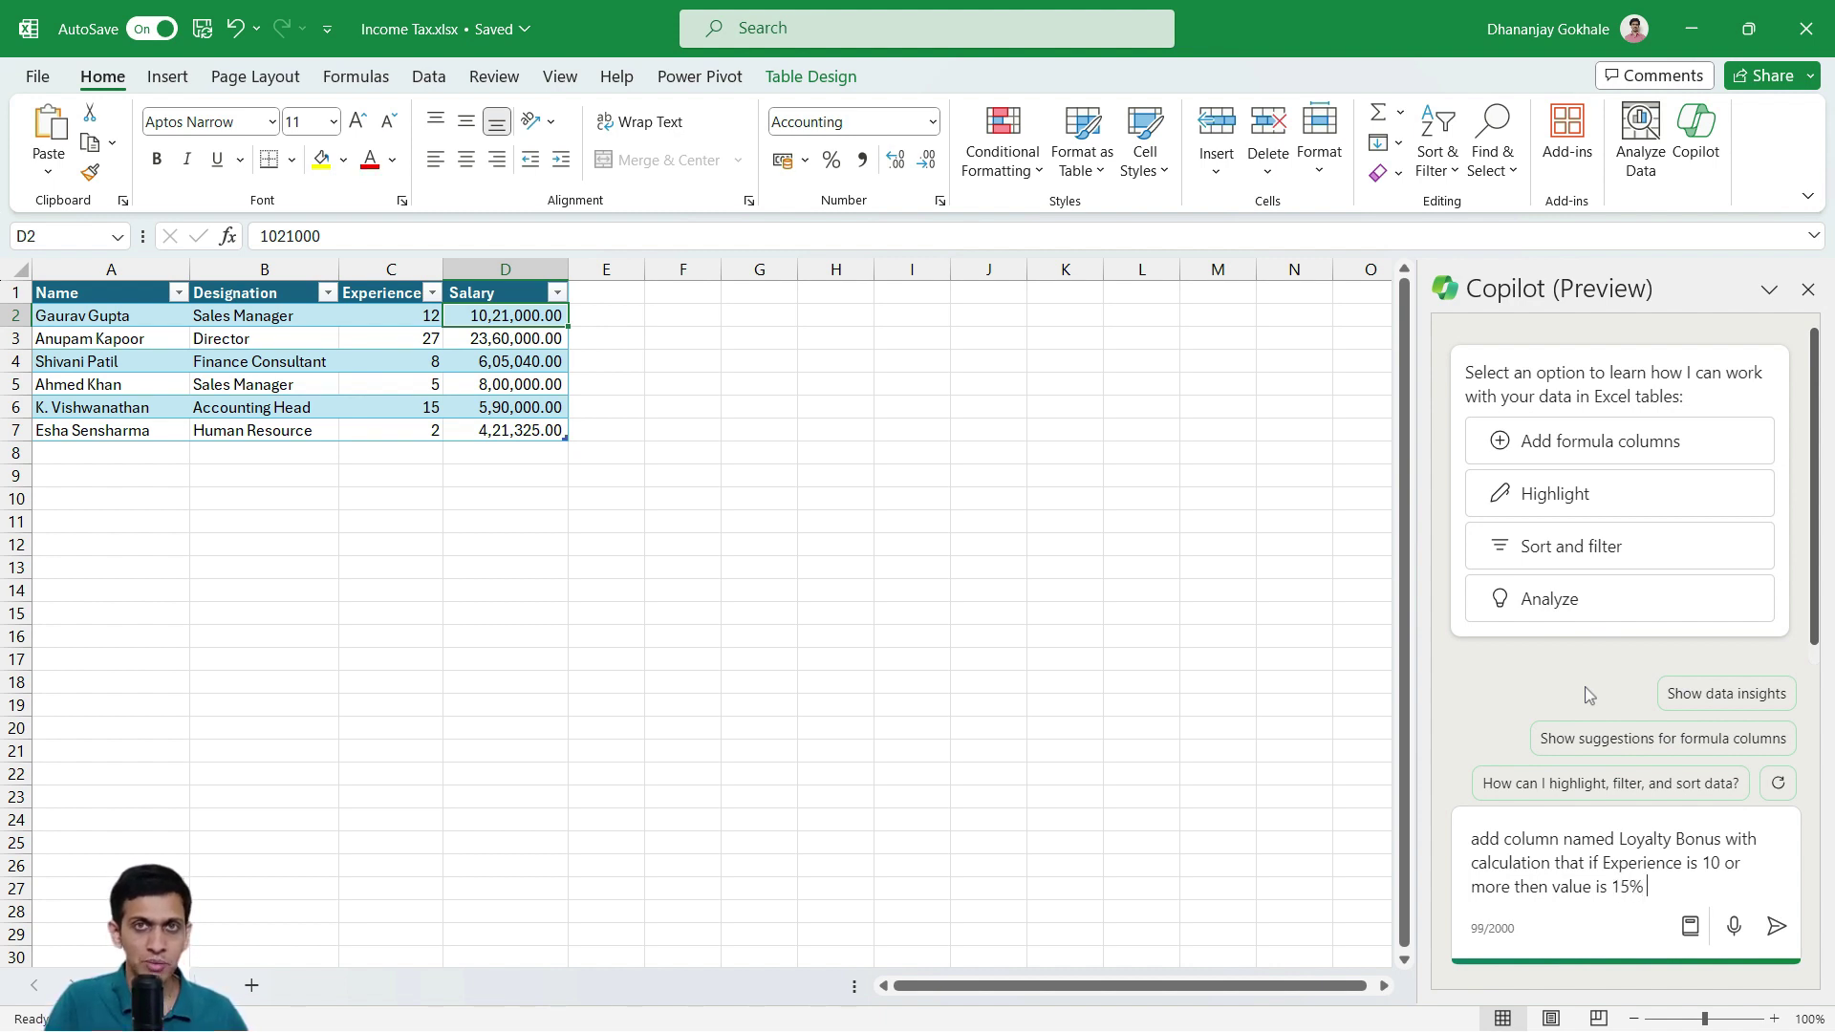
{"action": "type", "text": " of Salary"}
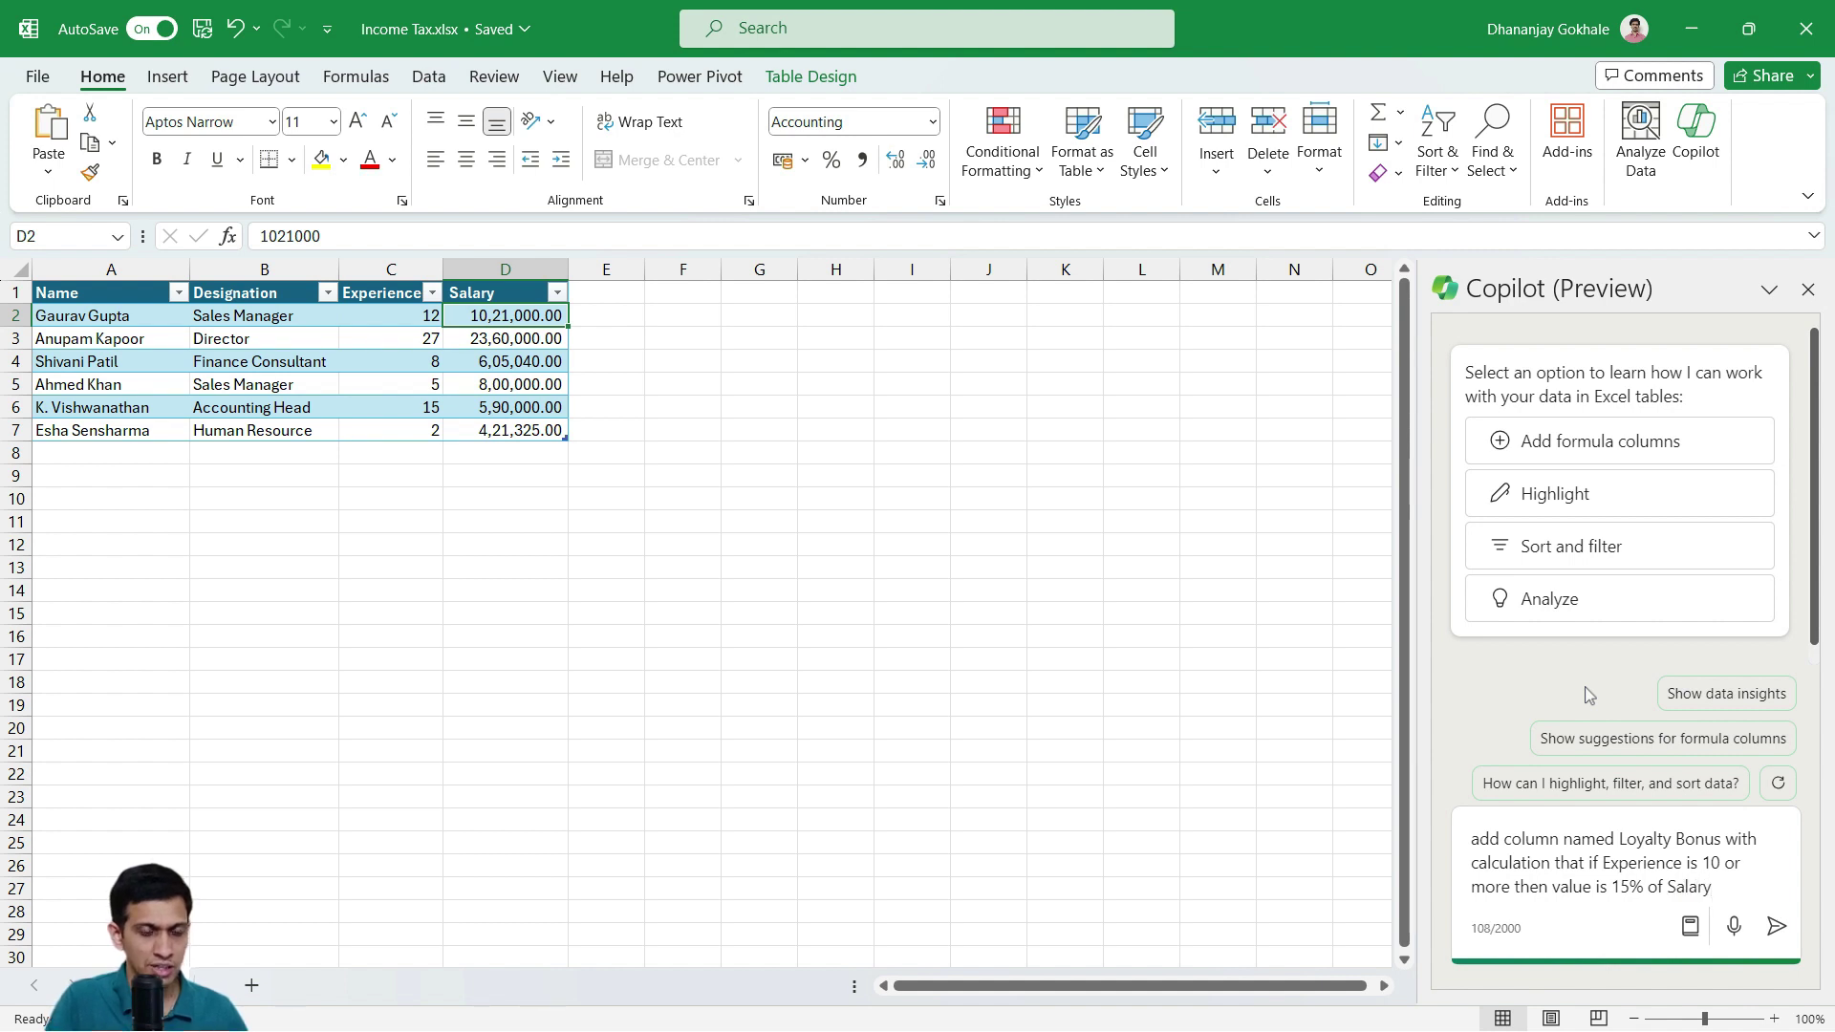
{"action": "type", "text": " otherwise "}
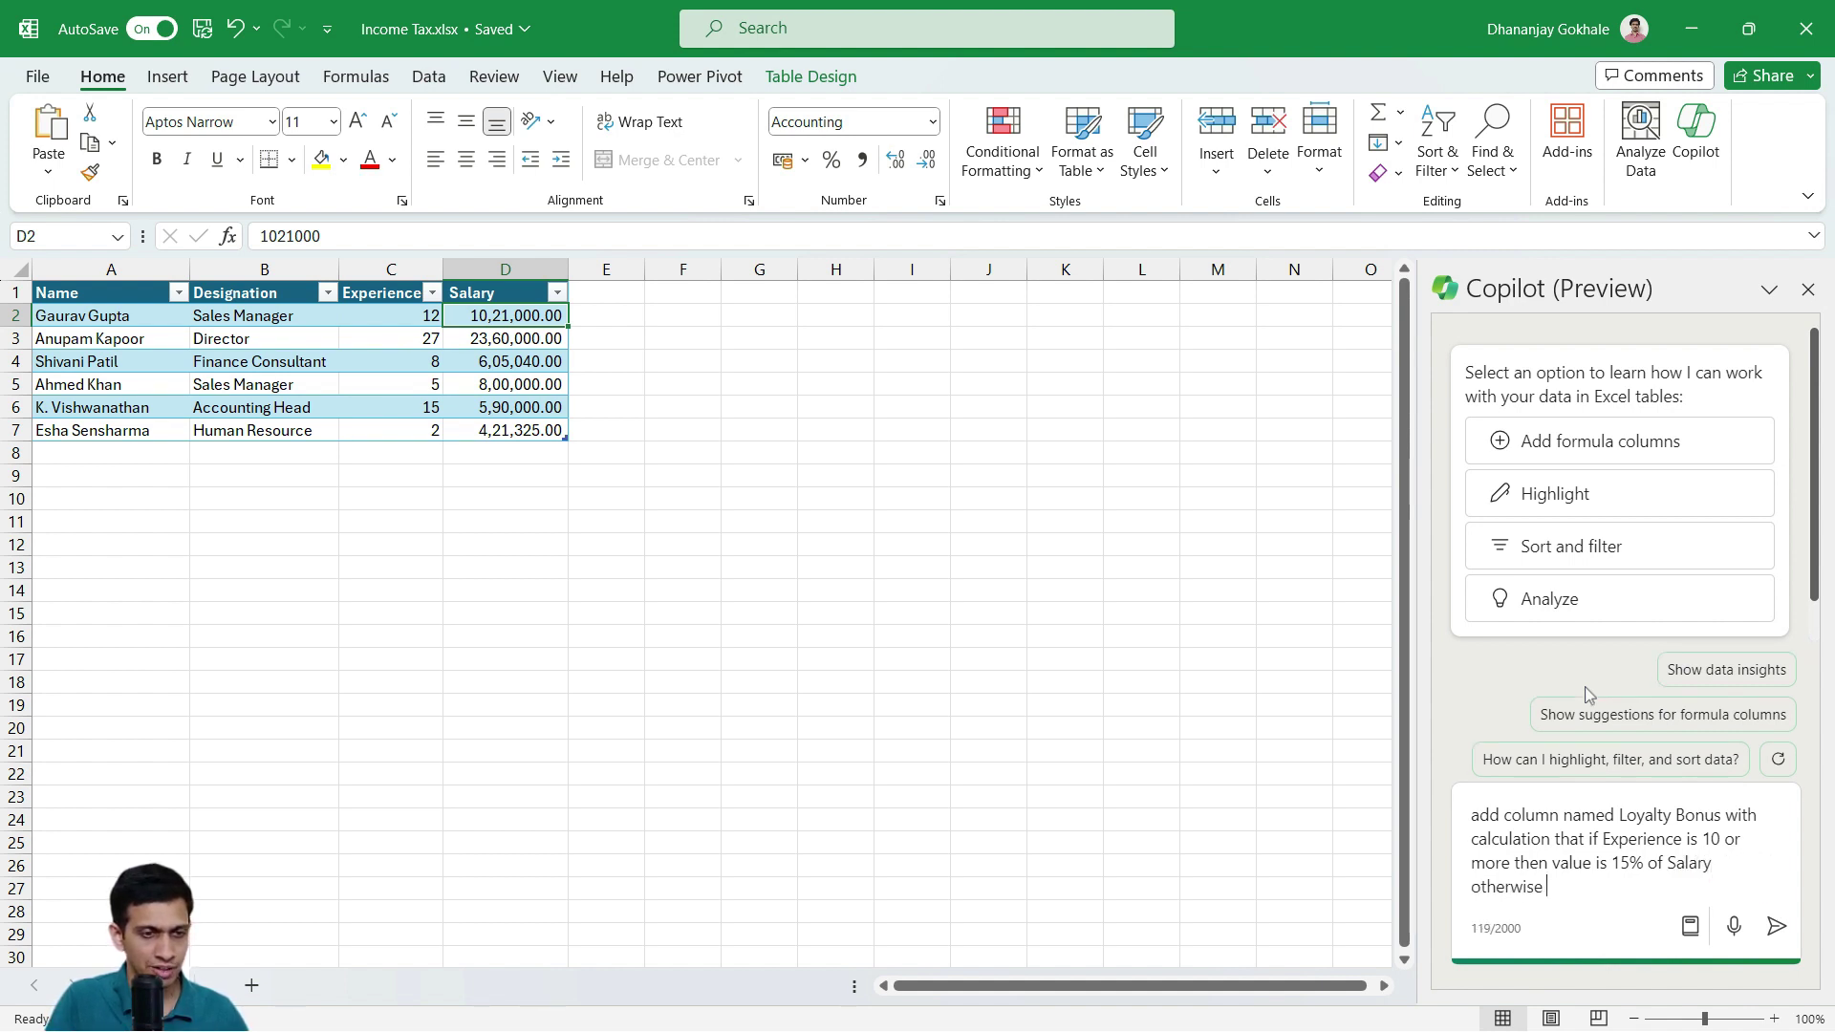
{"action": "type", "text": "value is zero"}
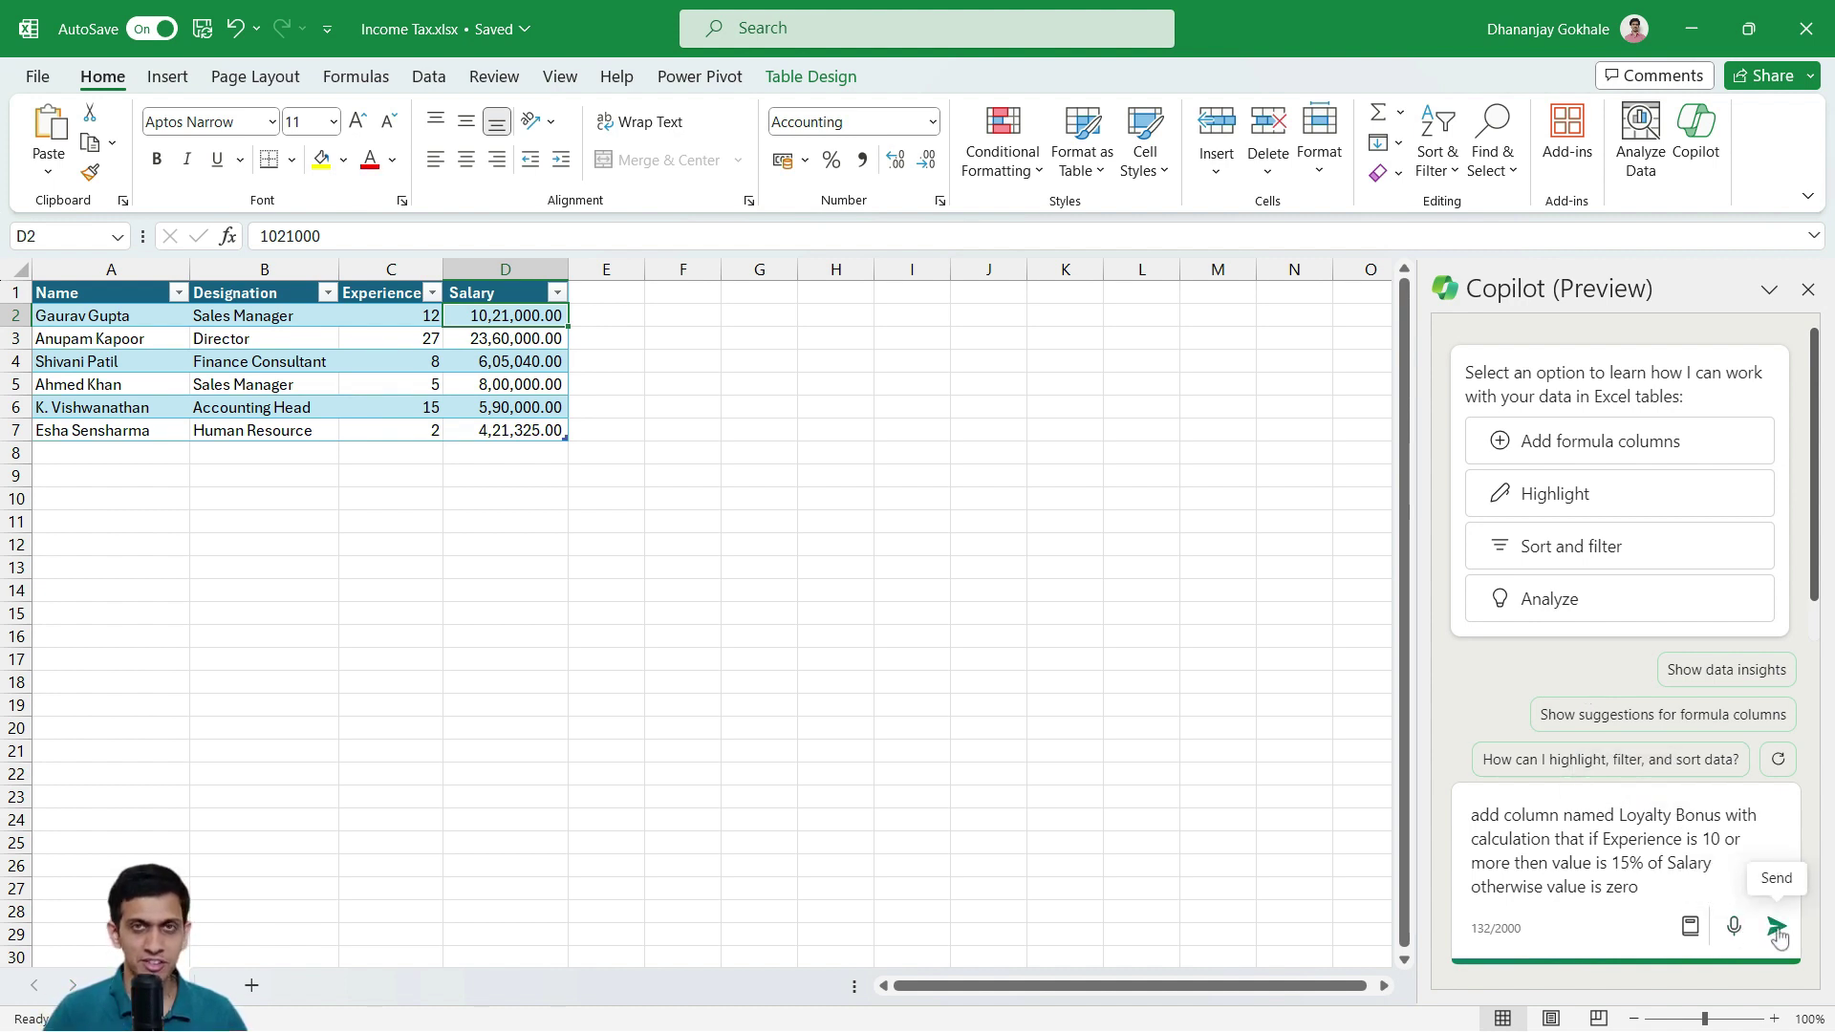
Send the request and insert Copilot's suggested Loyalty Bonus formula as table column E.
{"action": "left_click", "coordinate": [1777, 927]}
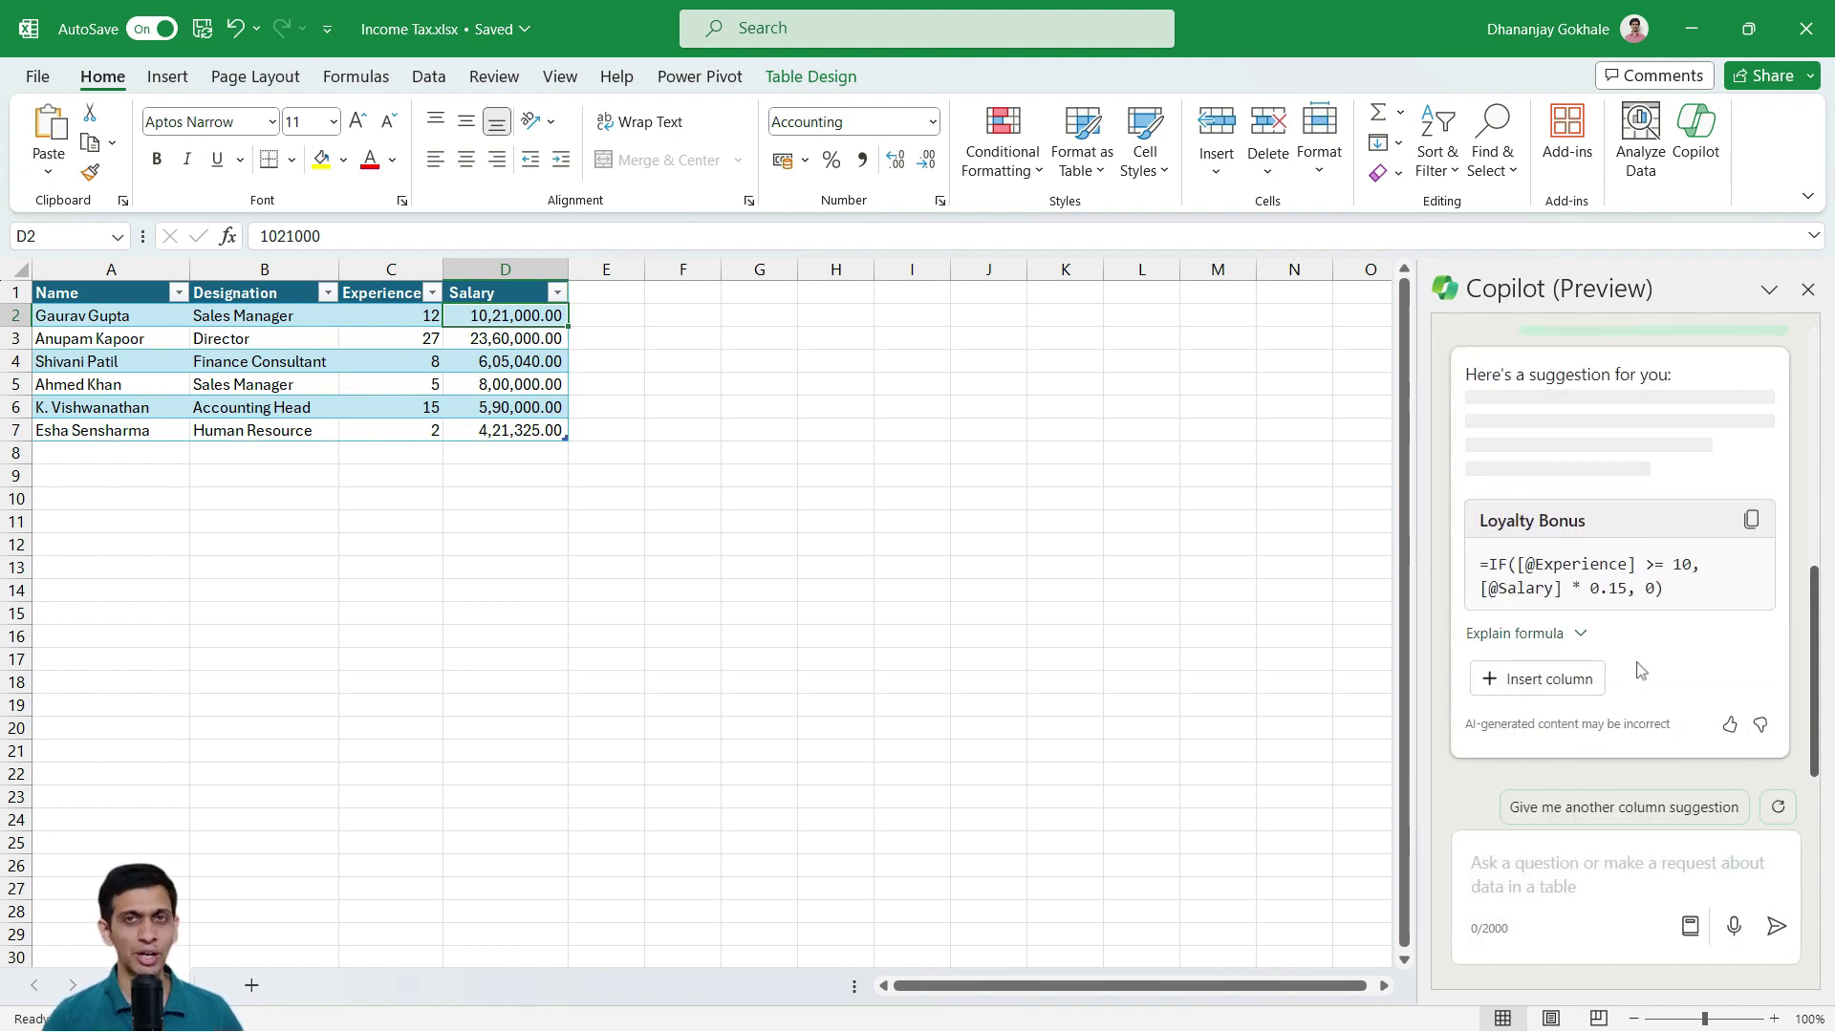
{"action": "mouse_move", "coordinate": [1589, 686]}
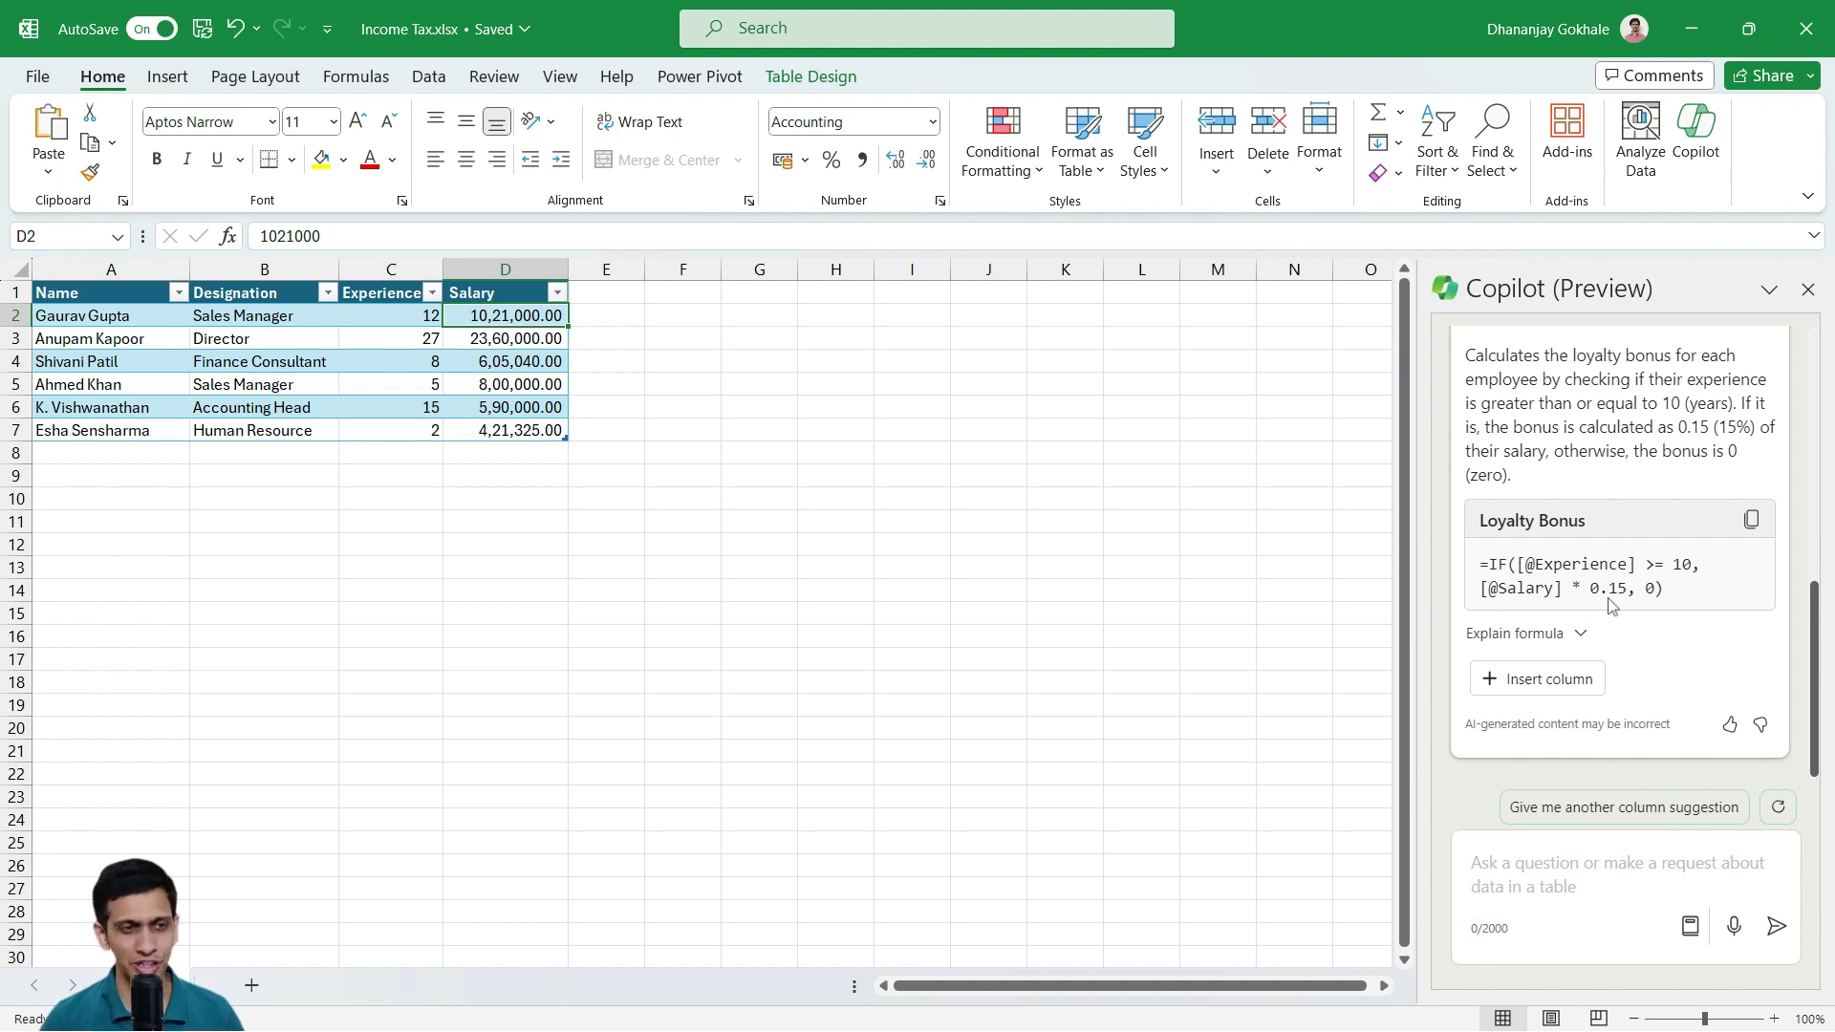
{"action": "left_click", "coordinate": [1534, 680]}
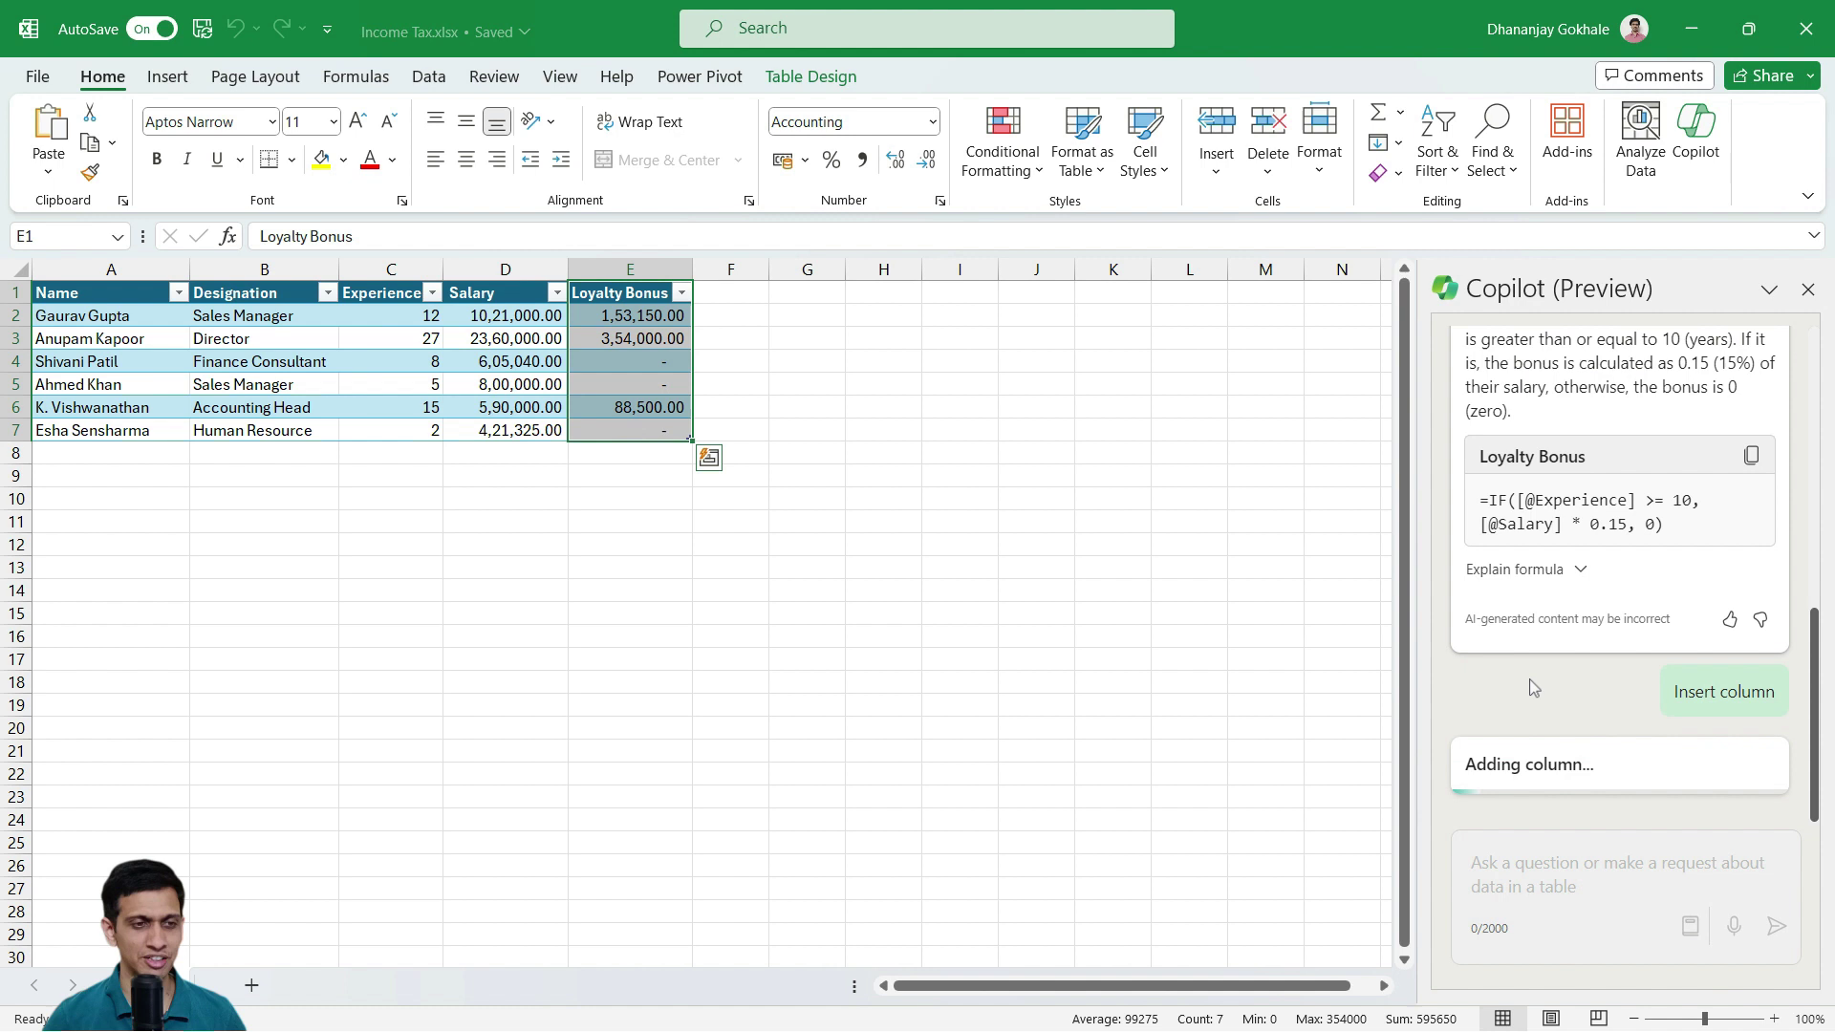
{"action": "key", "text": "Down"}
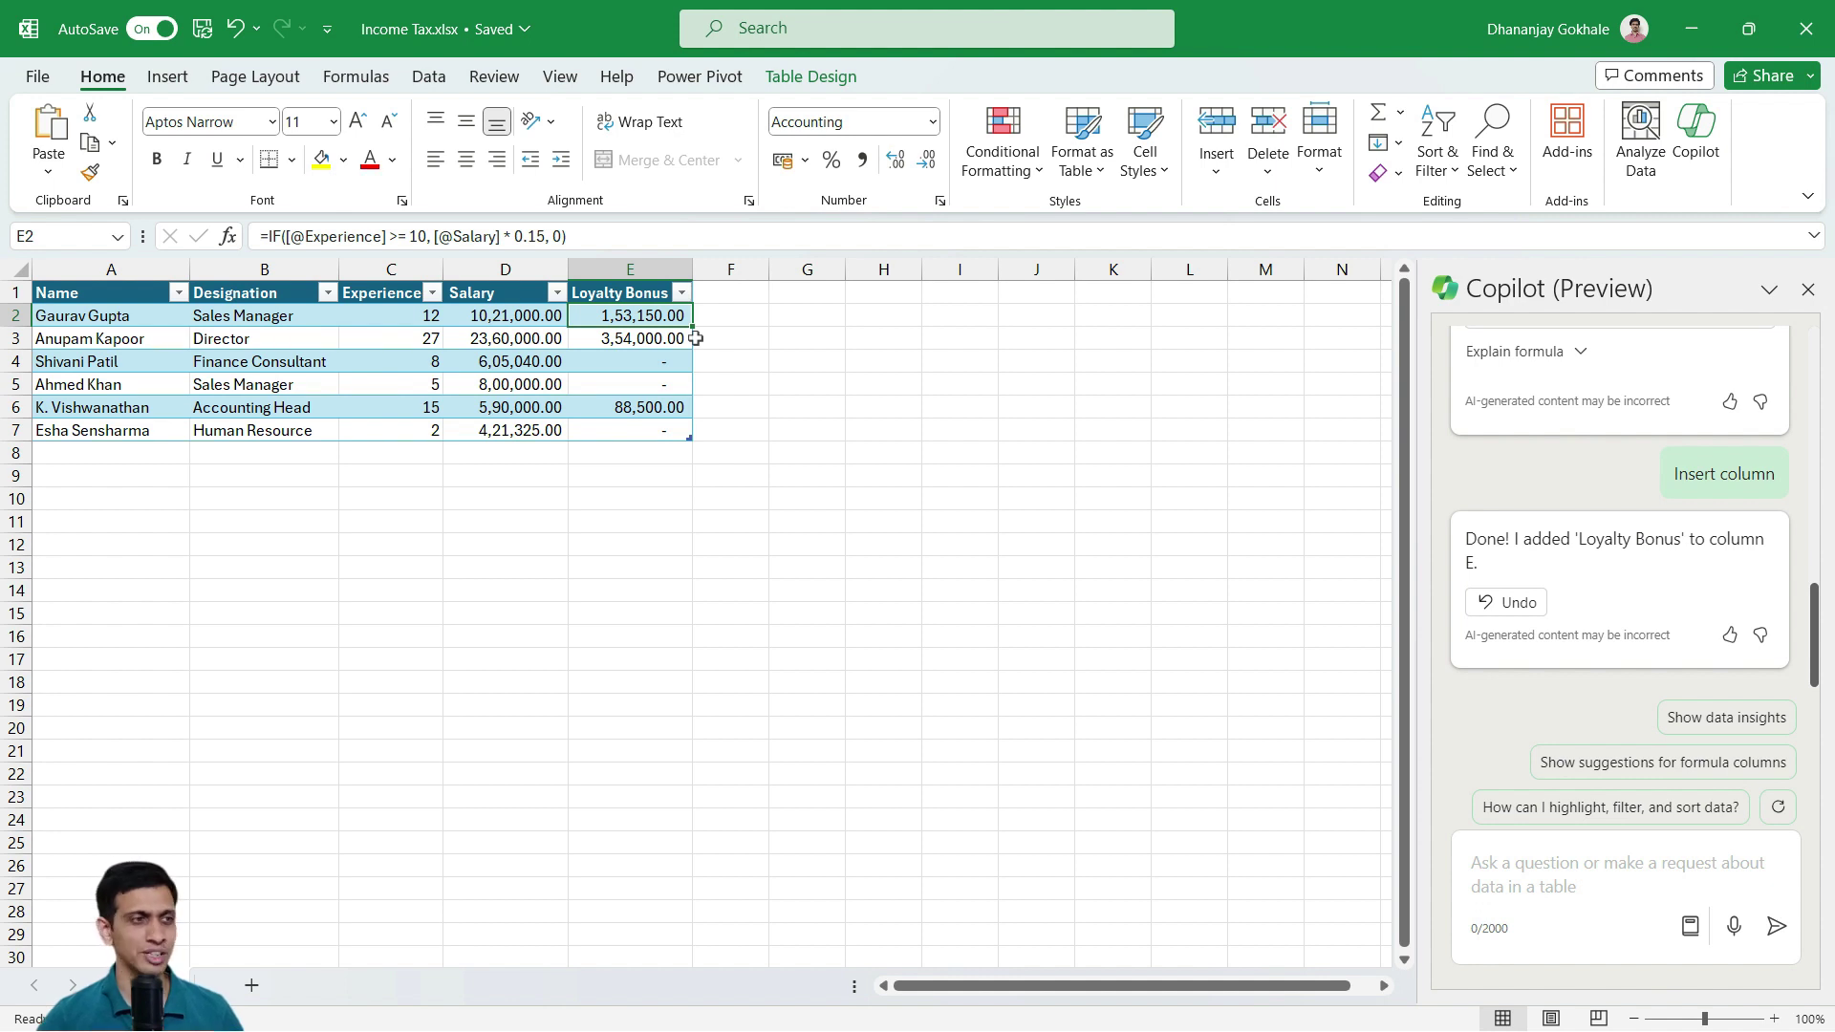
{"action": "key", "text": "Up"}
{"action": "key", "text": "Right"}
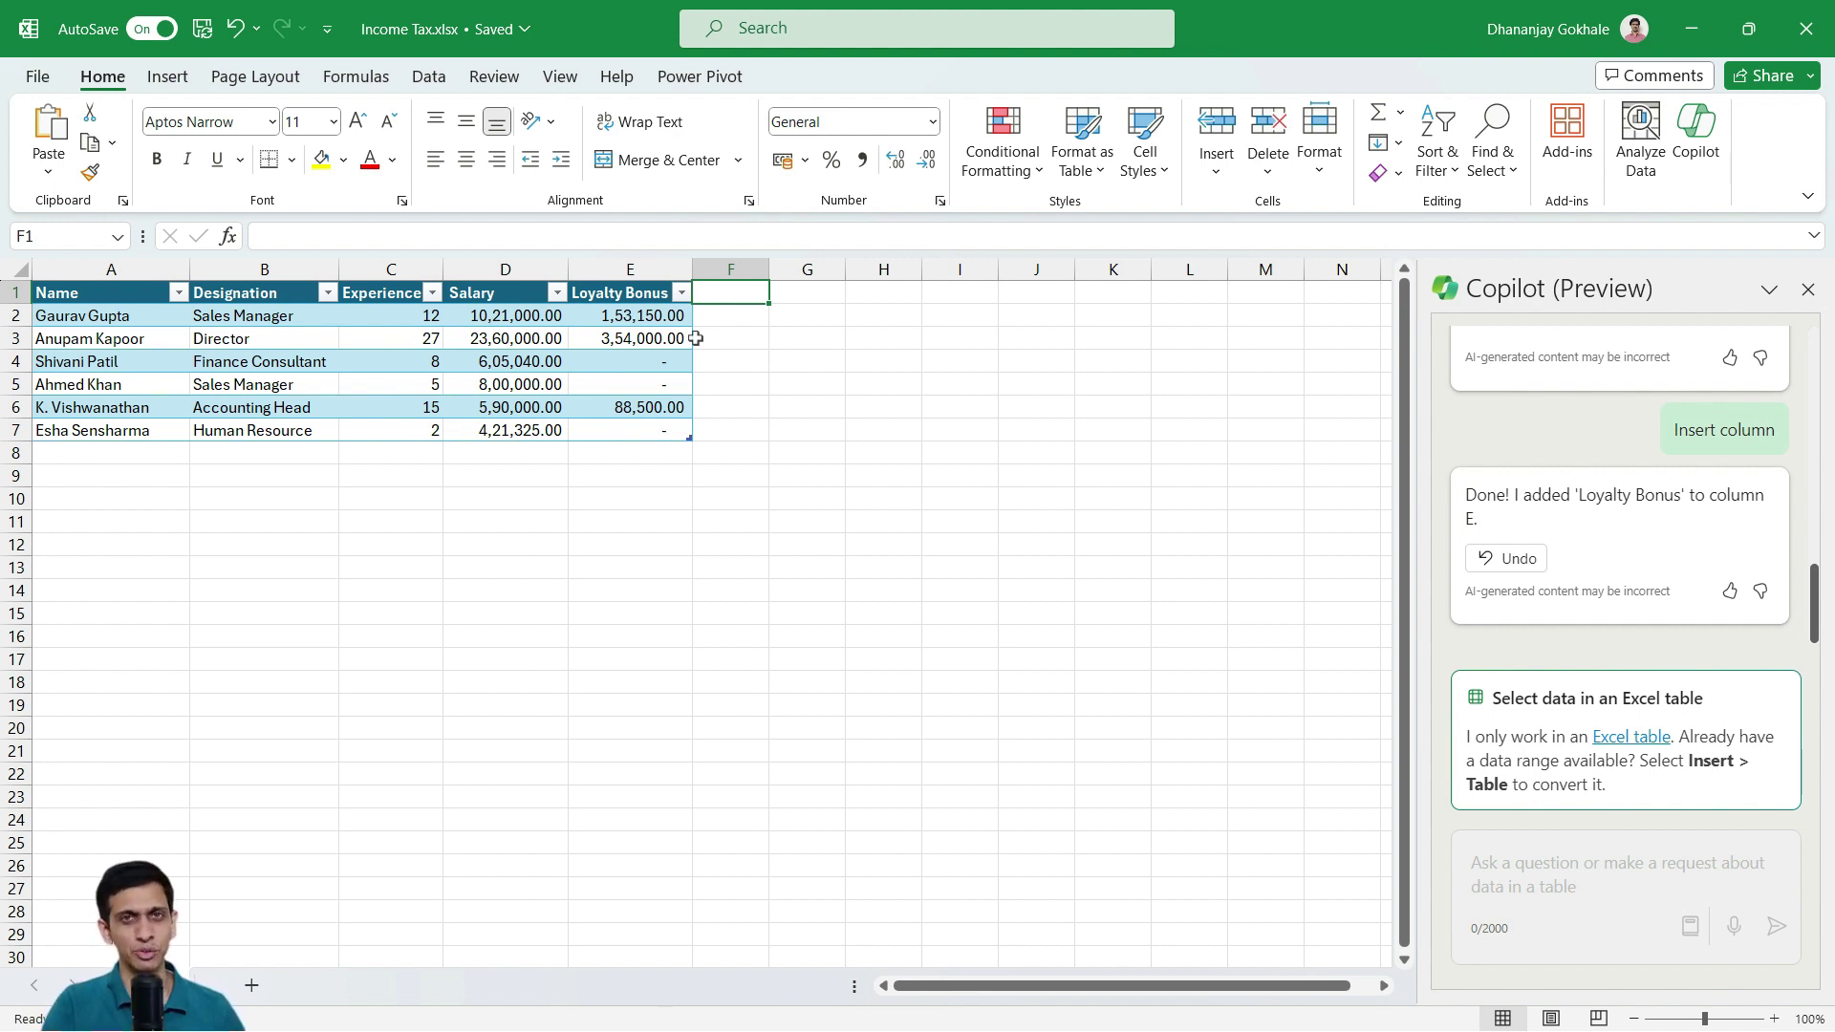
{"action": "type", "text": "Income"}
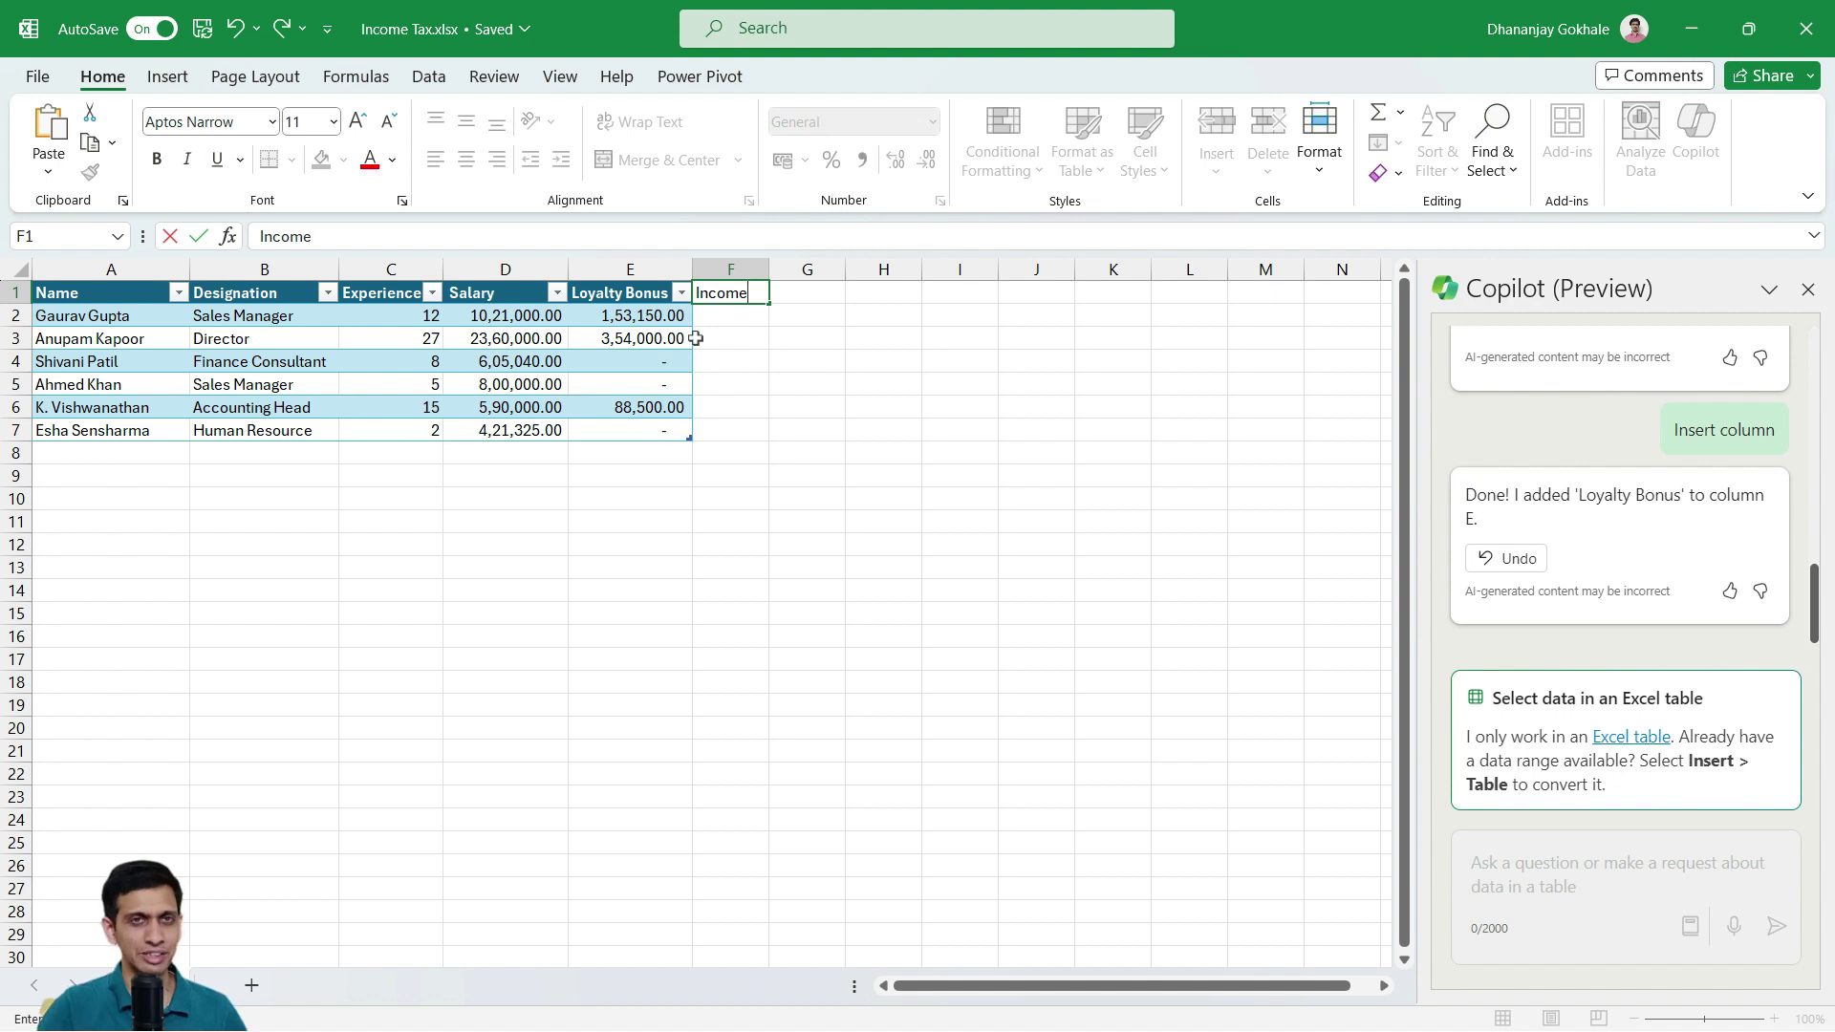
{"action": "key", "text": "Return"}
{"action": "type", "text": "="}
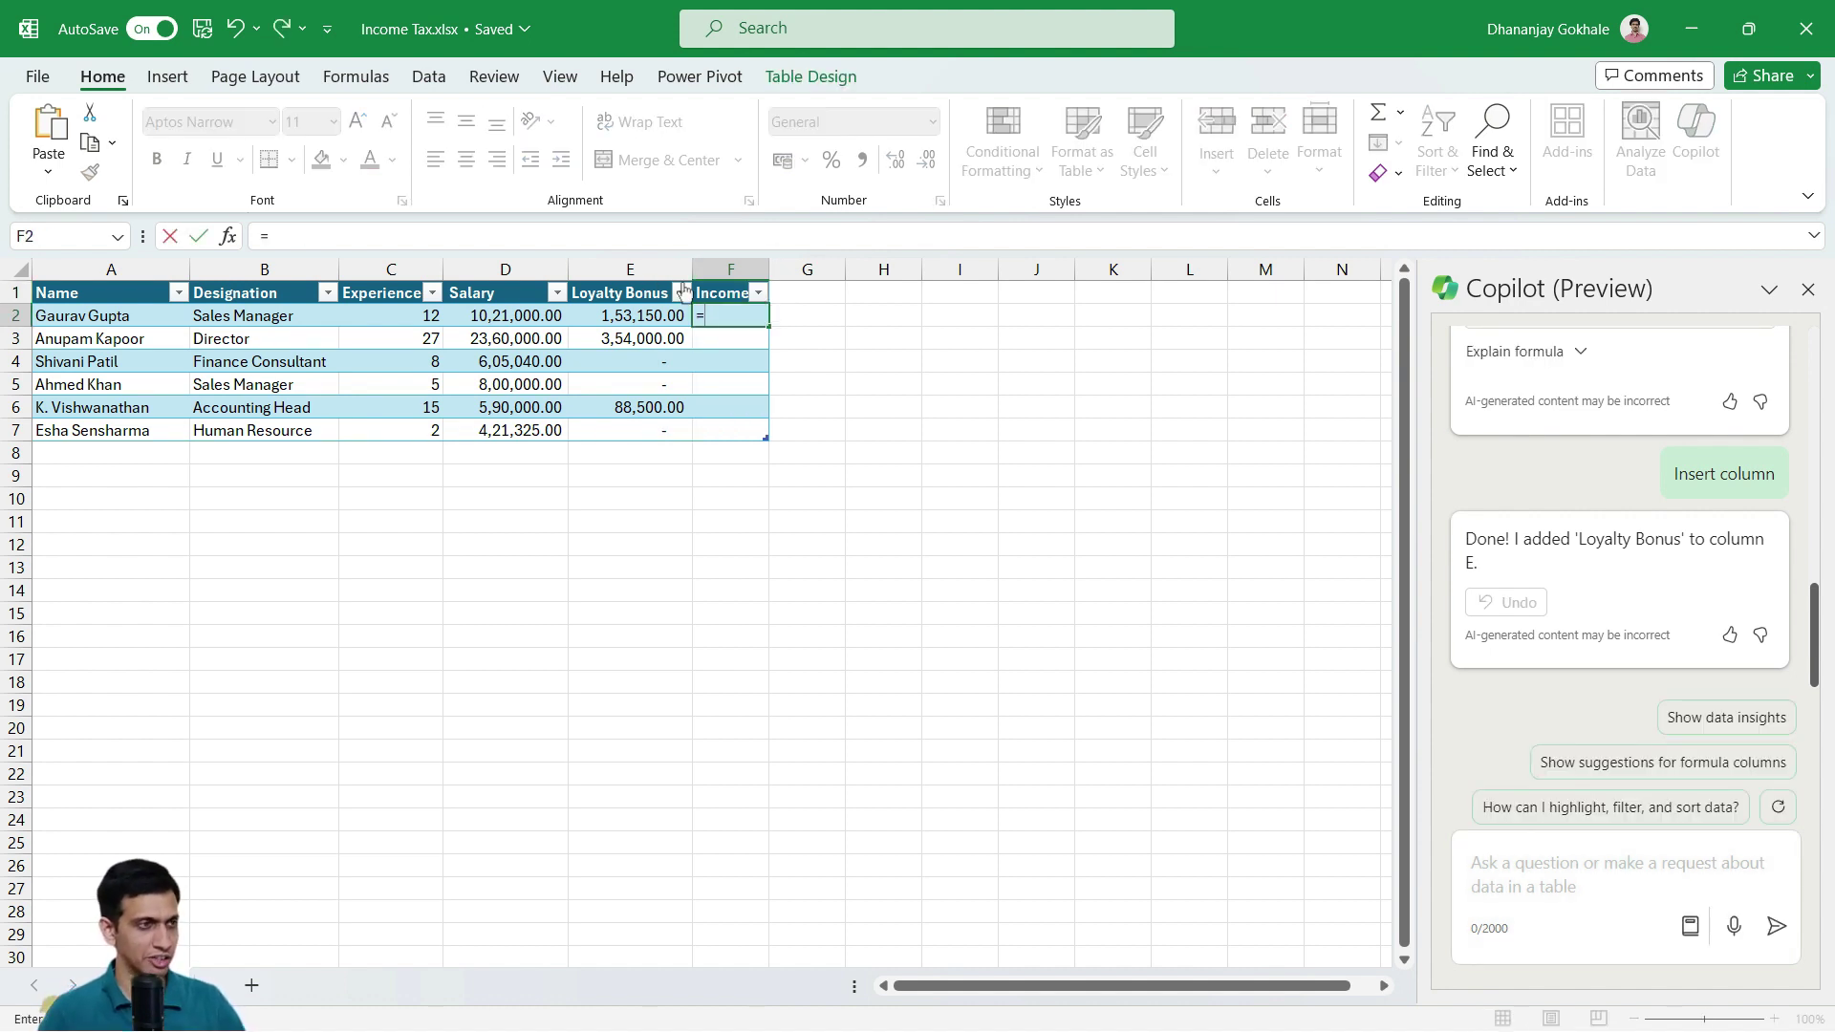
{"action": "left_click", "coordinate": [500, 310]}
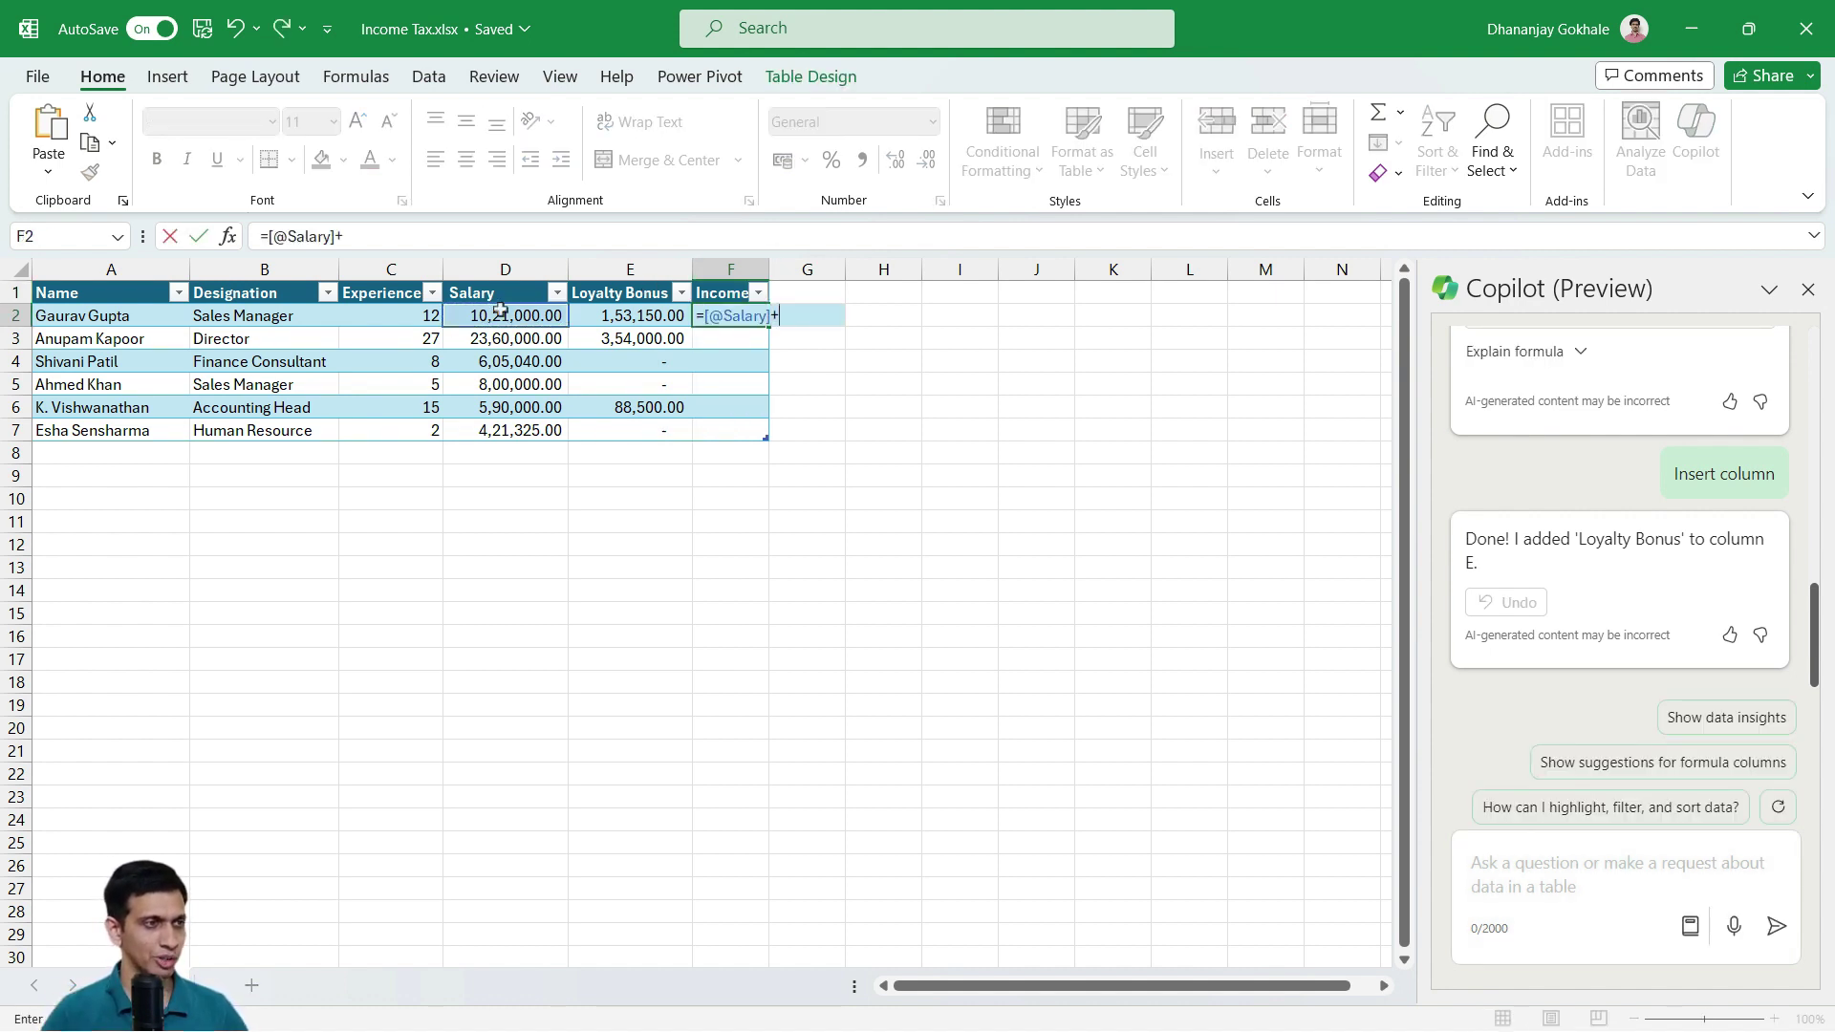
{"action": "type", "text": "+"}
{"action": "left_click", "coordinate": [616, 316]}
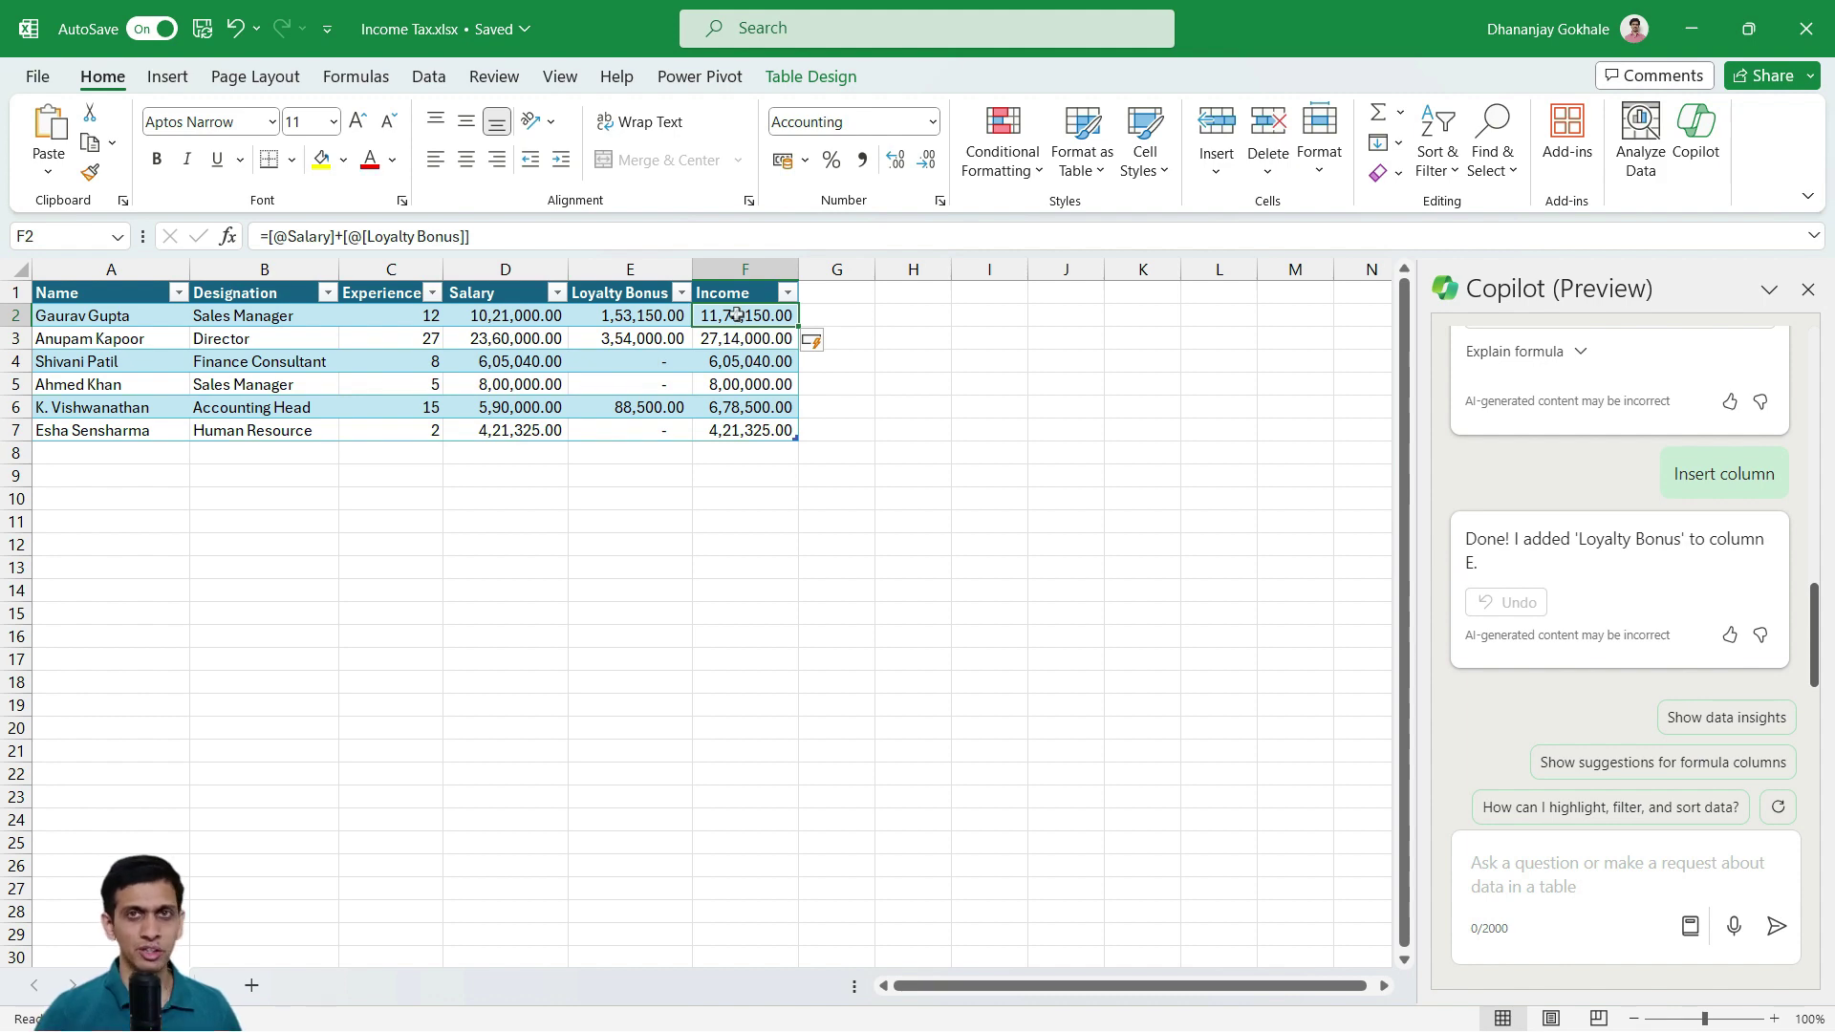
{"action": "key", "text": "alt+Tab"}
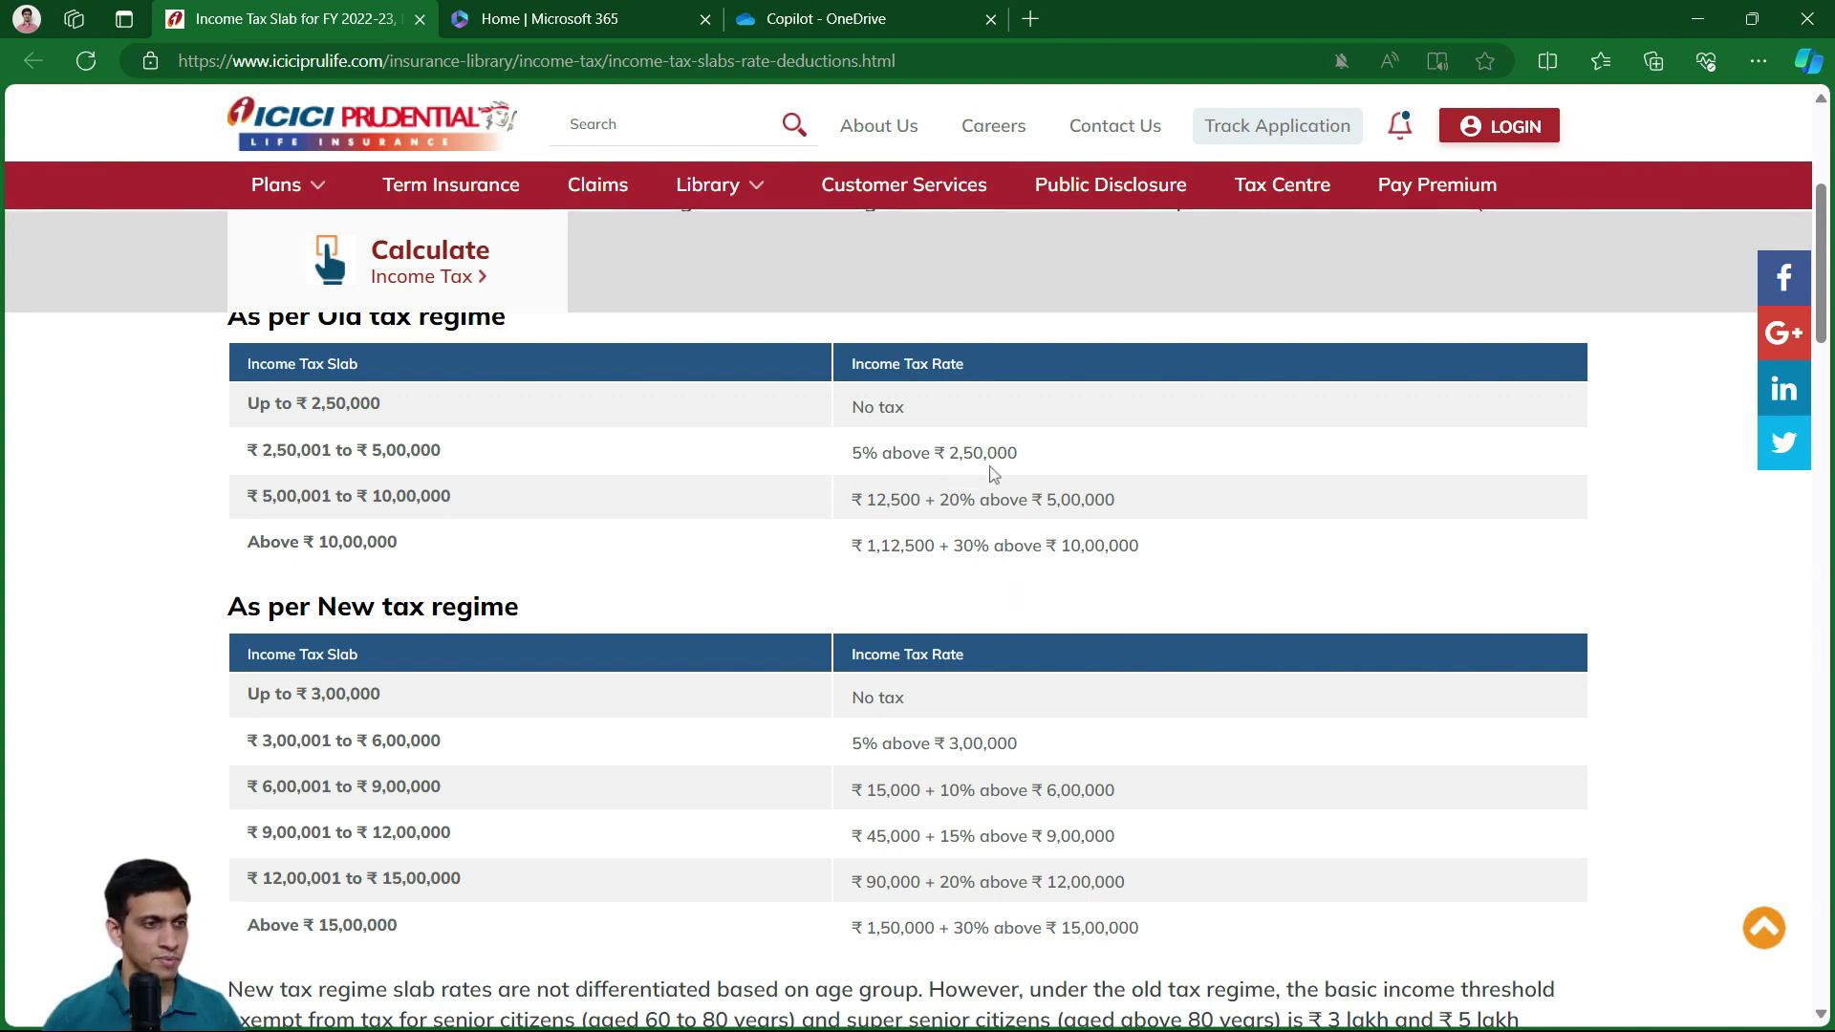
{"action": "key", "text": "alt+Tab"}
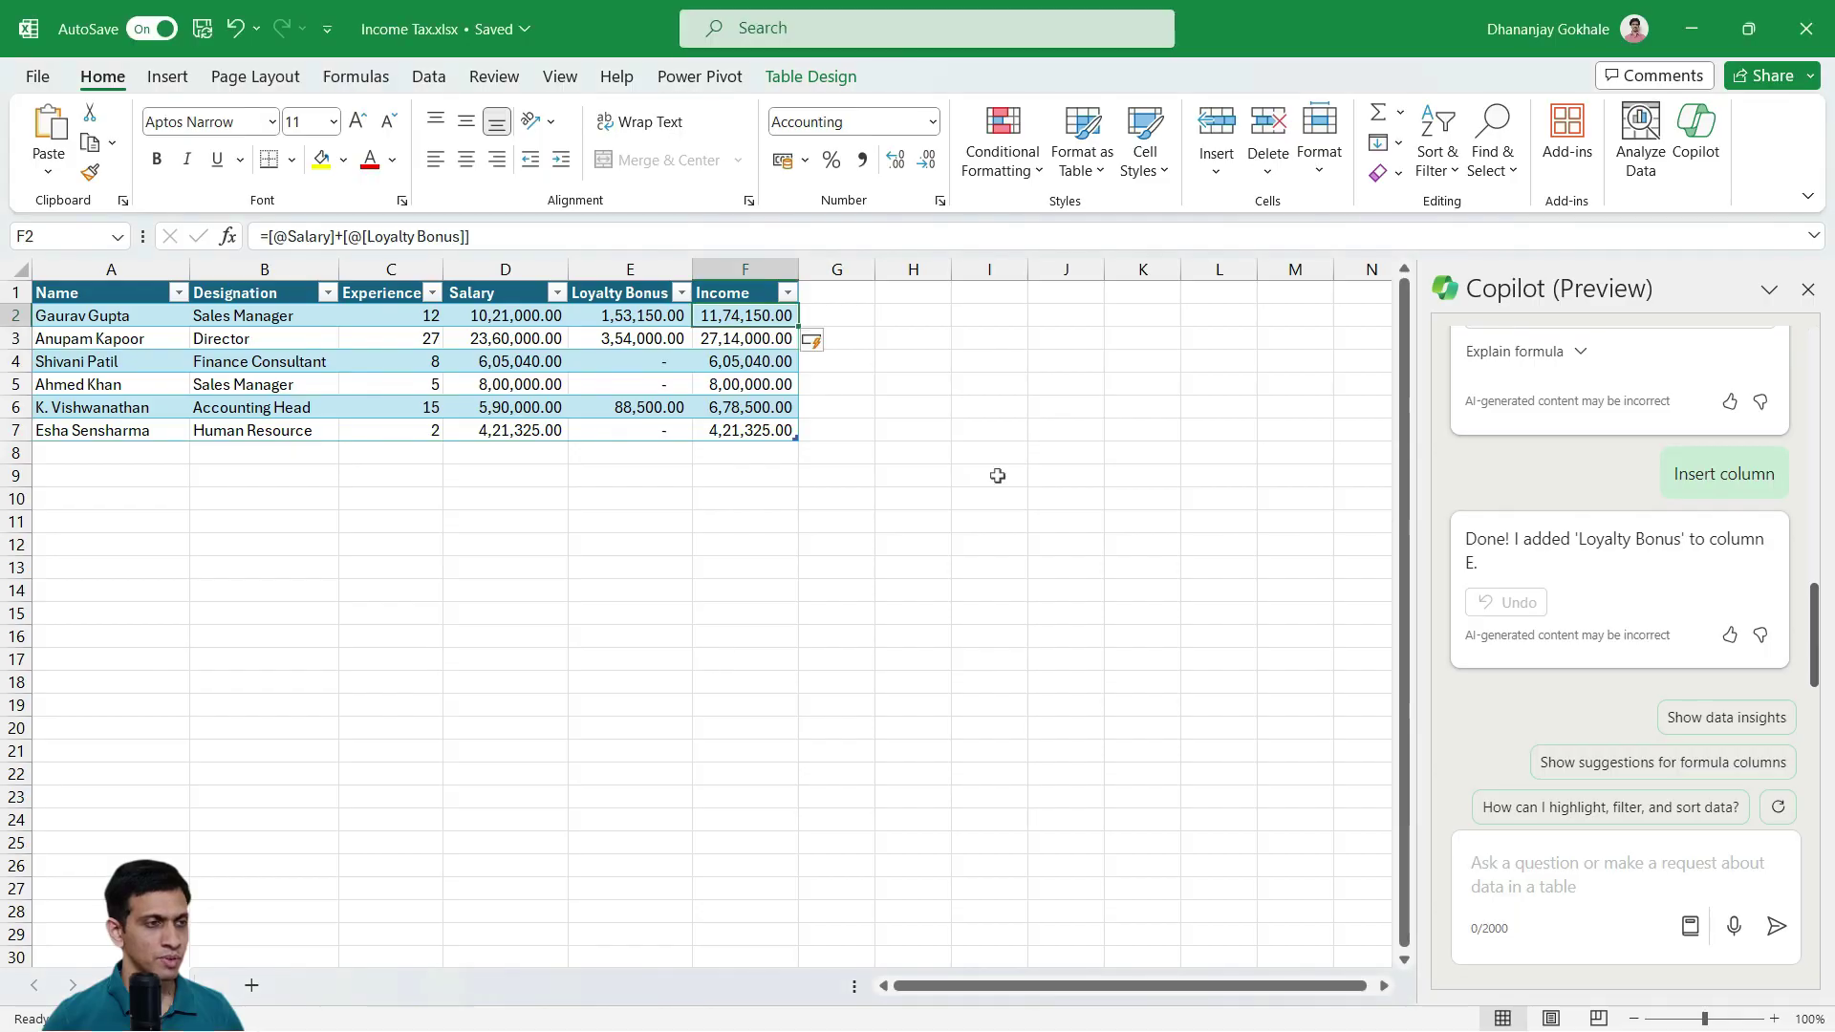
Dictate a tax column request: 30% above 10,00,000, 20% above 5,00,000, otherwise zero.
{"action": "left_click", "coordinate": [1735, 927]}
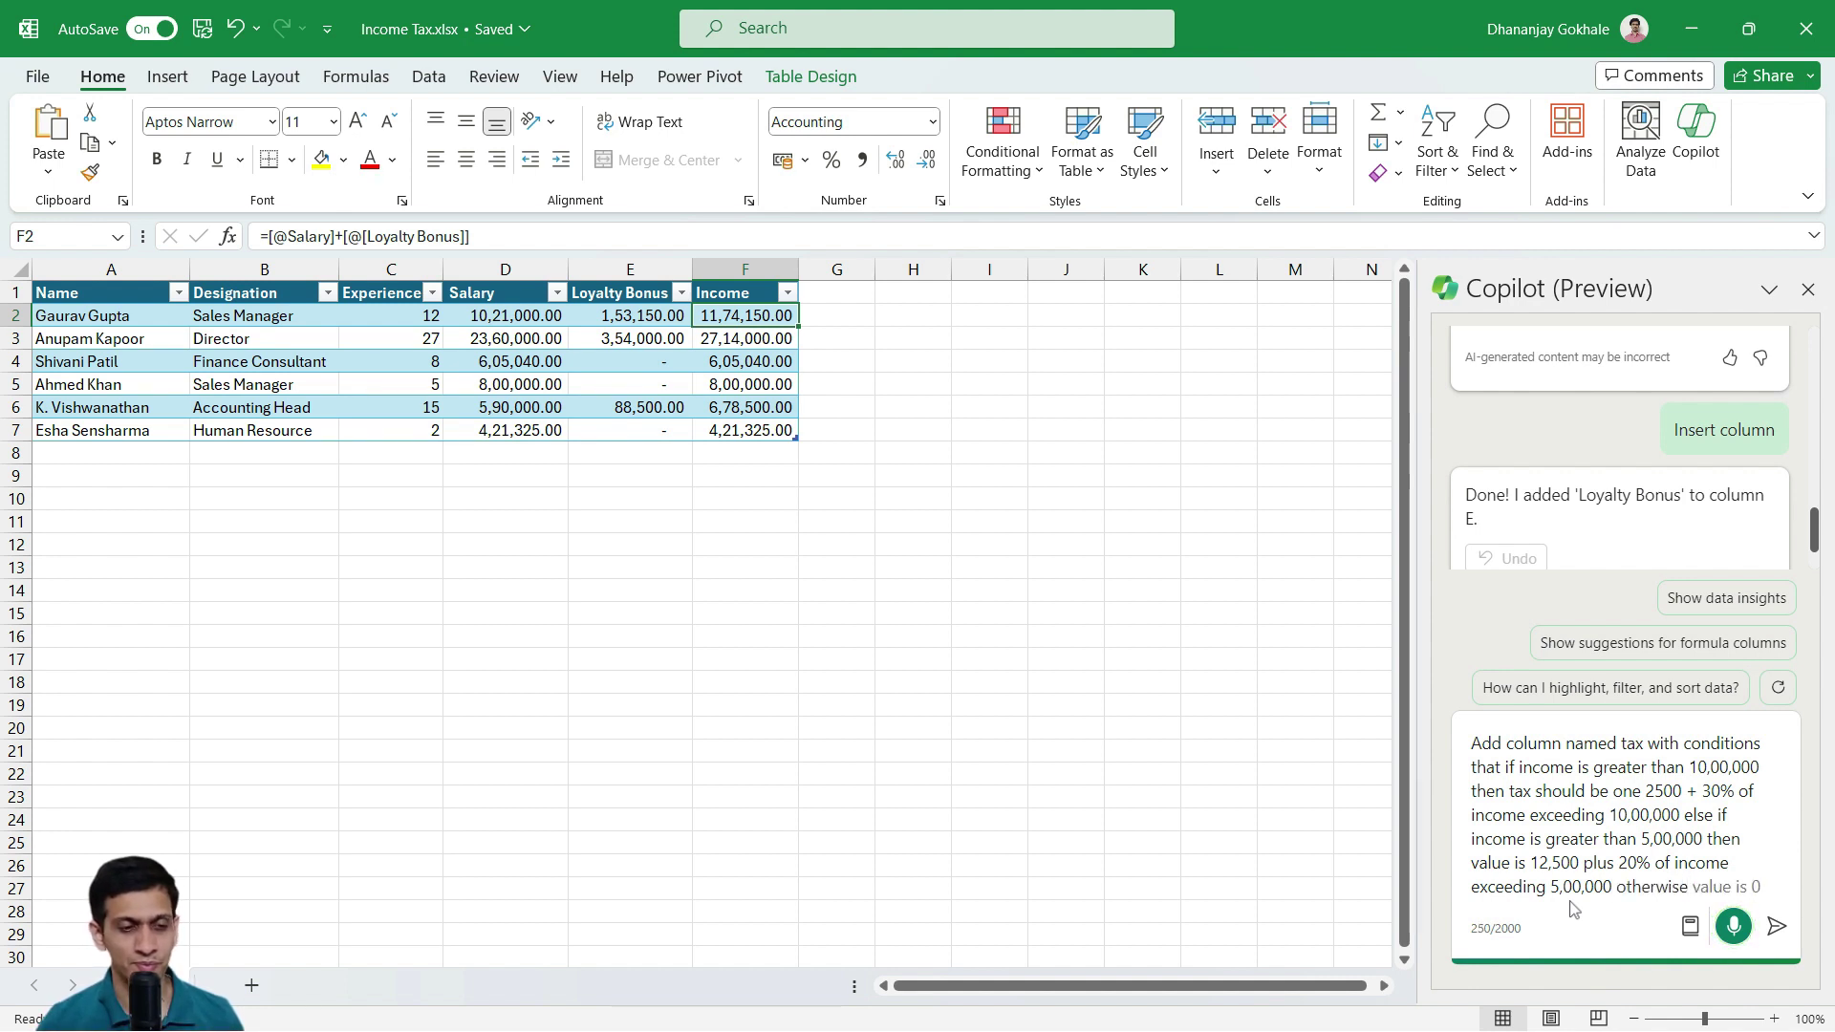
Send the tax request and review Copilot's nested-IF tax formula based on Income.
{"action": "left_click", "coordinate": [1775, 927]}
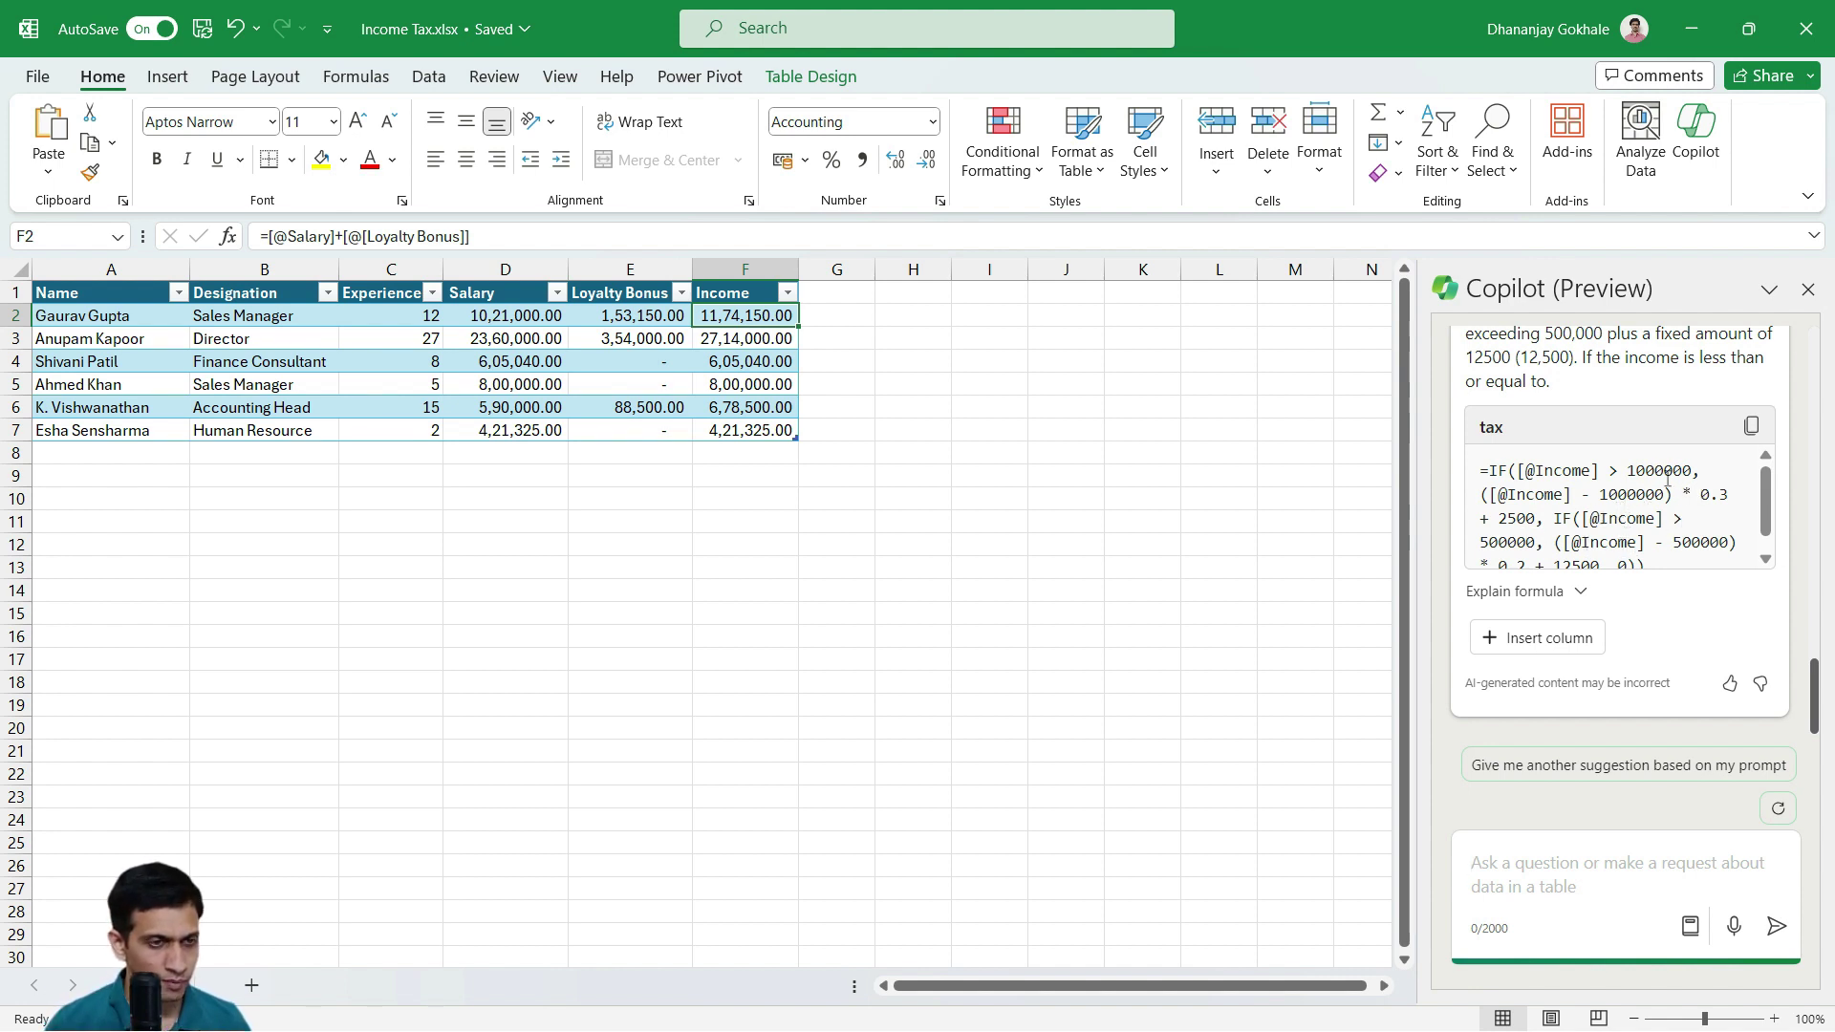
{"action": "scroll", "coordinate": [1629, 511], "scroll_direction": "down", "scroll_amount": 1}
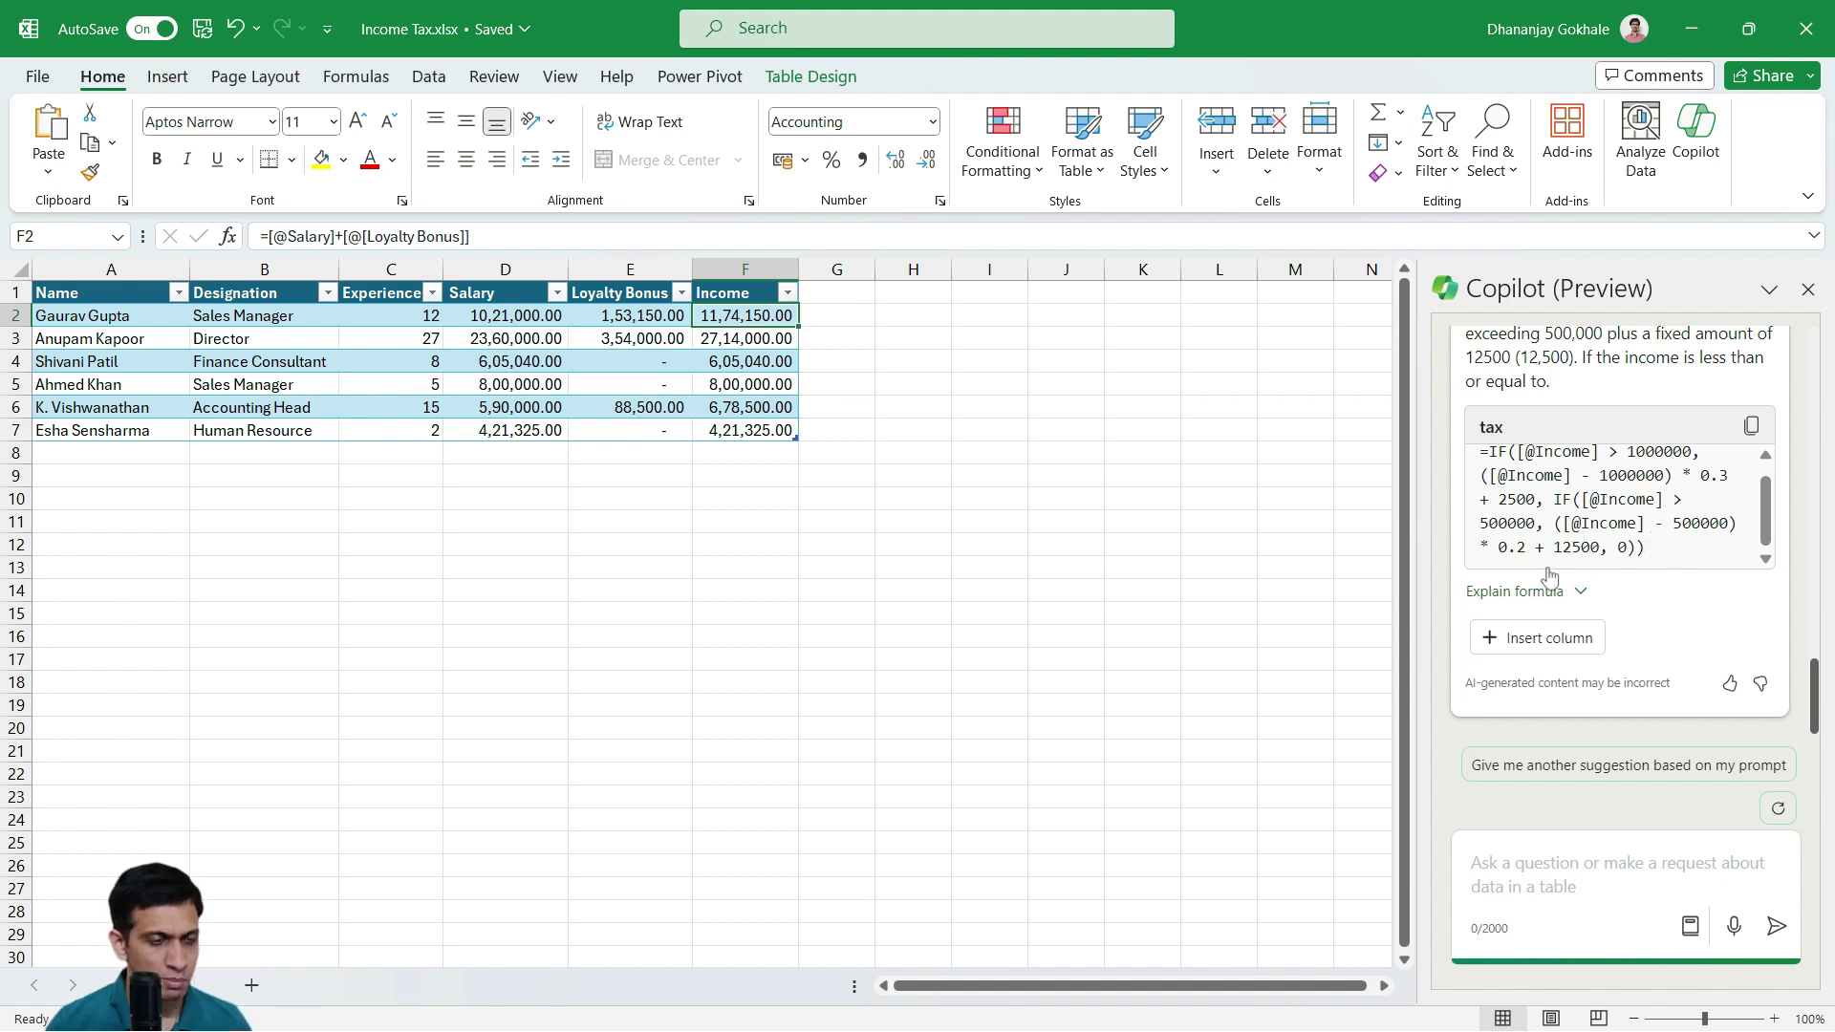
Insert Copilot's suggested tax column as column G and select G2 to check its formula.
{"action": "scroll", "coordinate": [1515, 540], "scroll_direction": "up", "scroll_amount": 1}
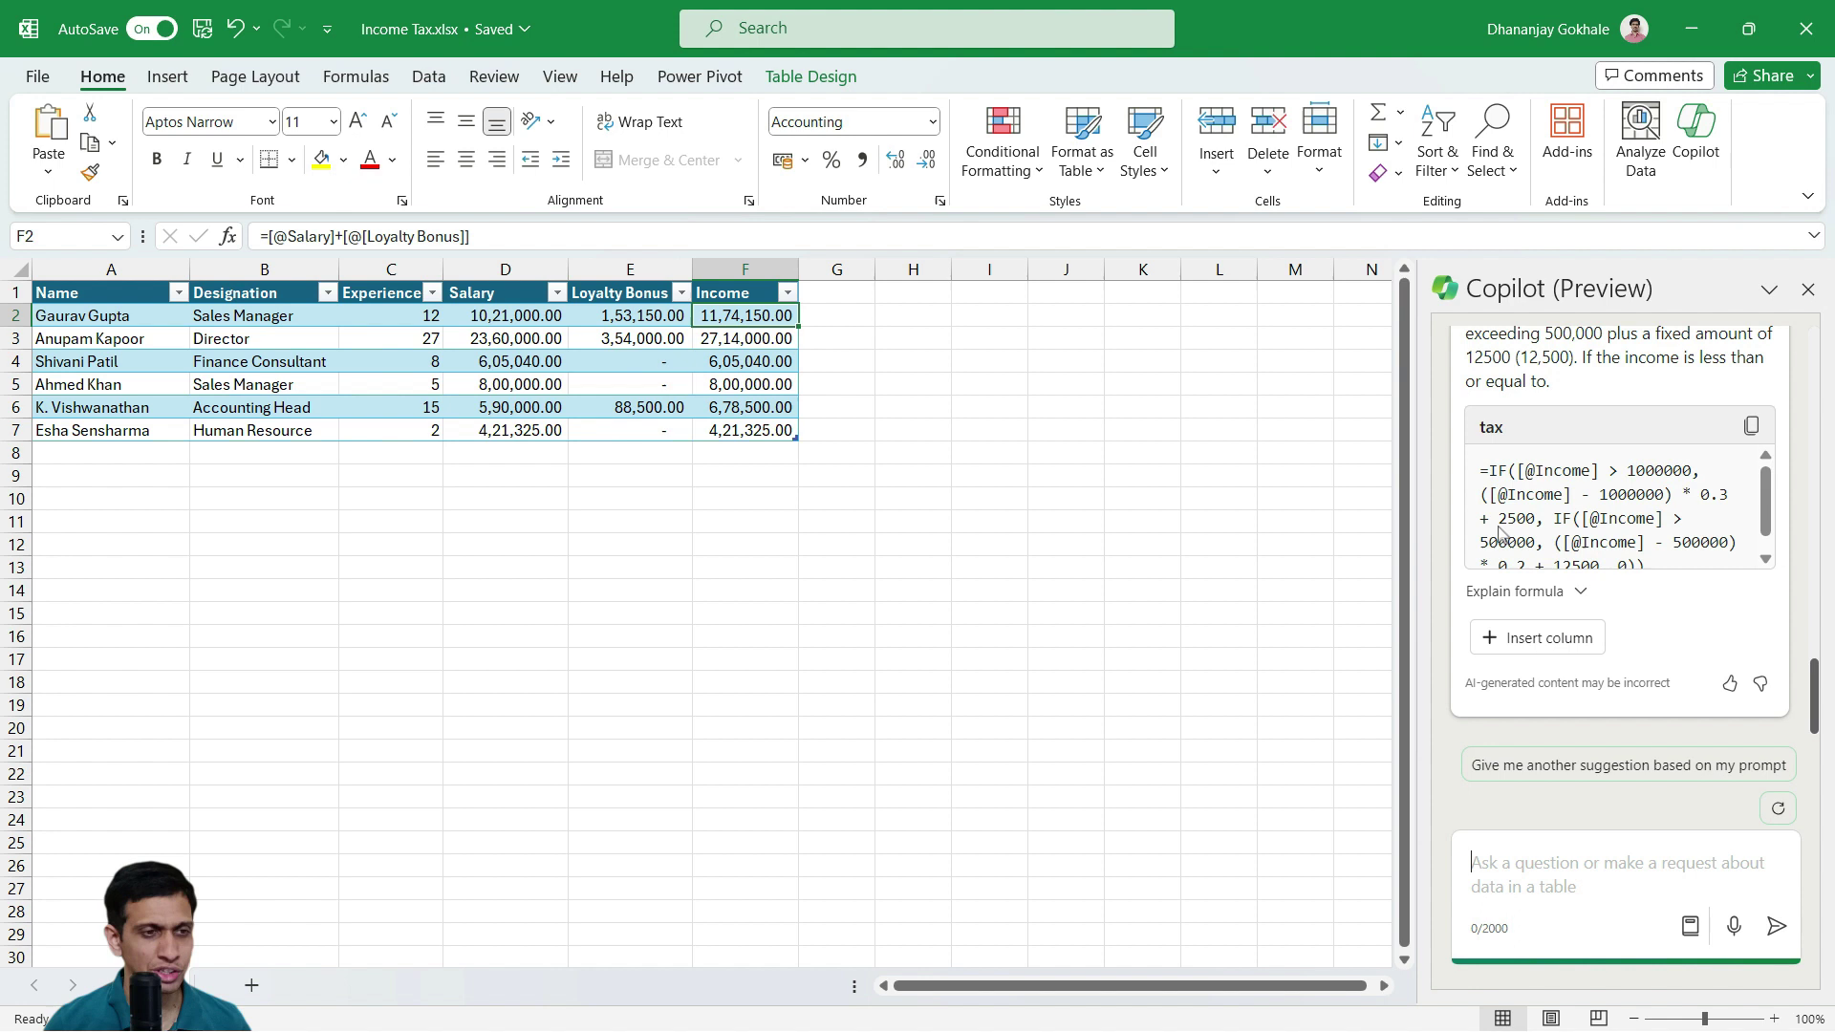
{"action": "left_click", "coordinate": [1503, 526]}
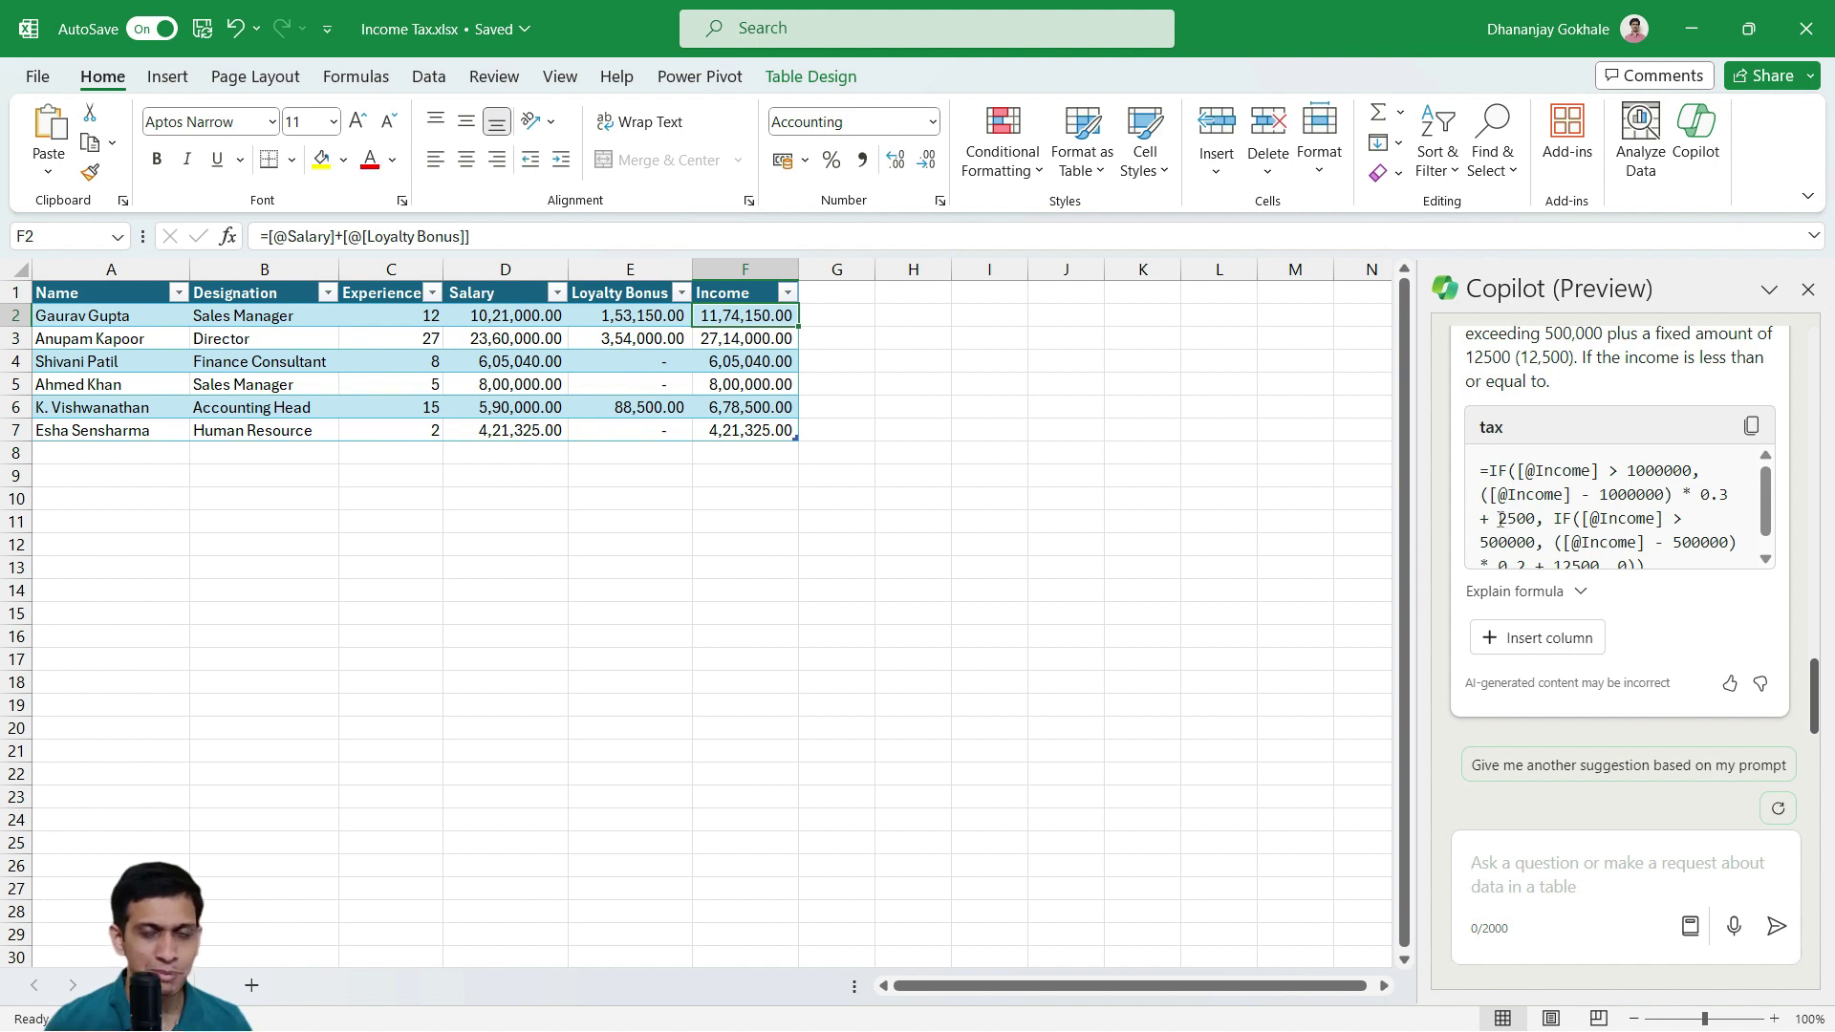
{"action": "mouse_move", "coordinate": [1491, 632]}
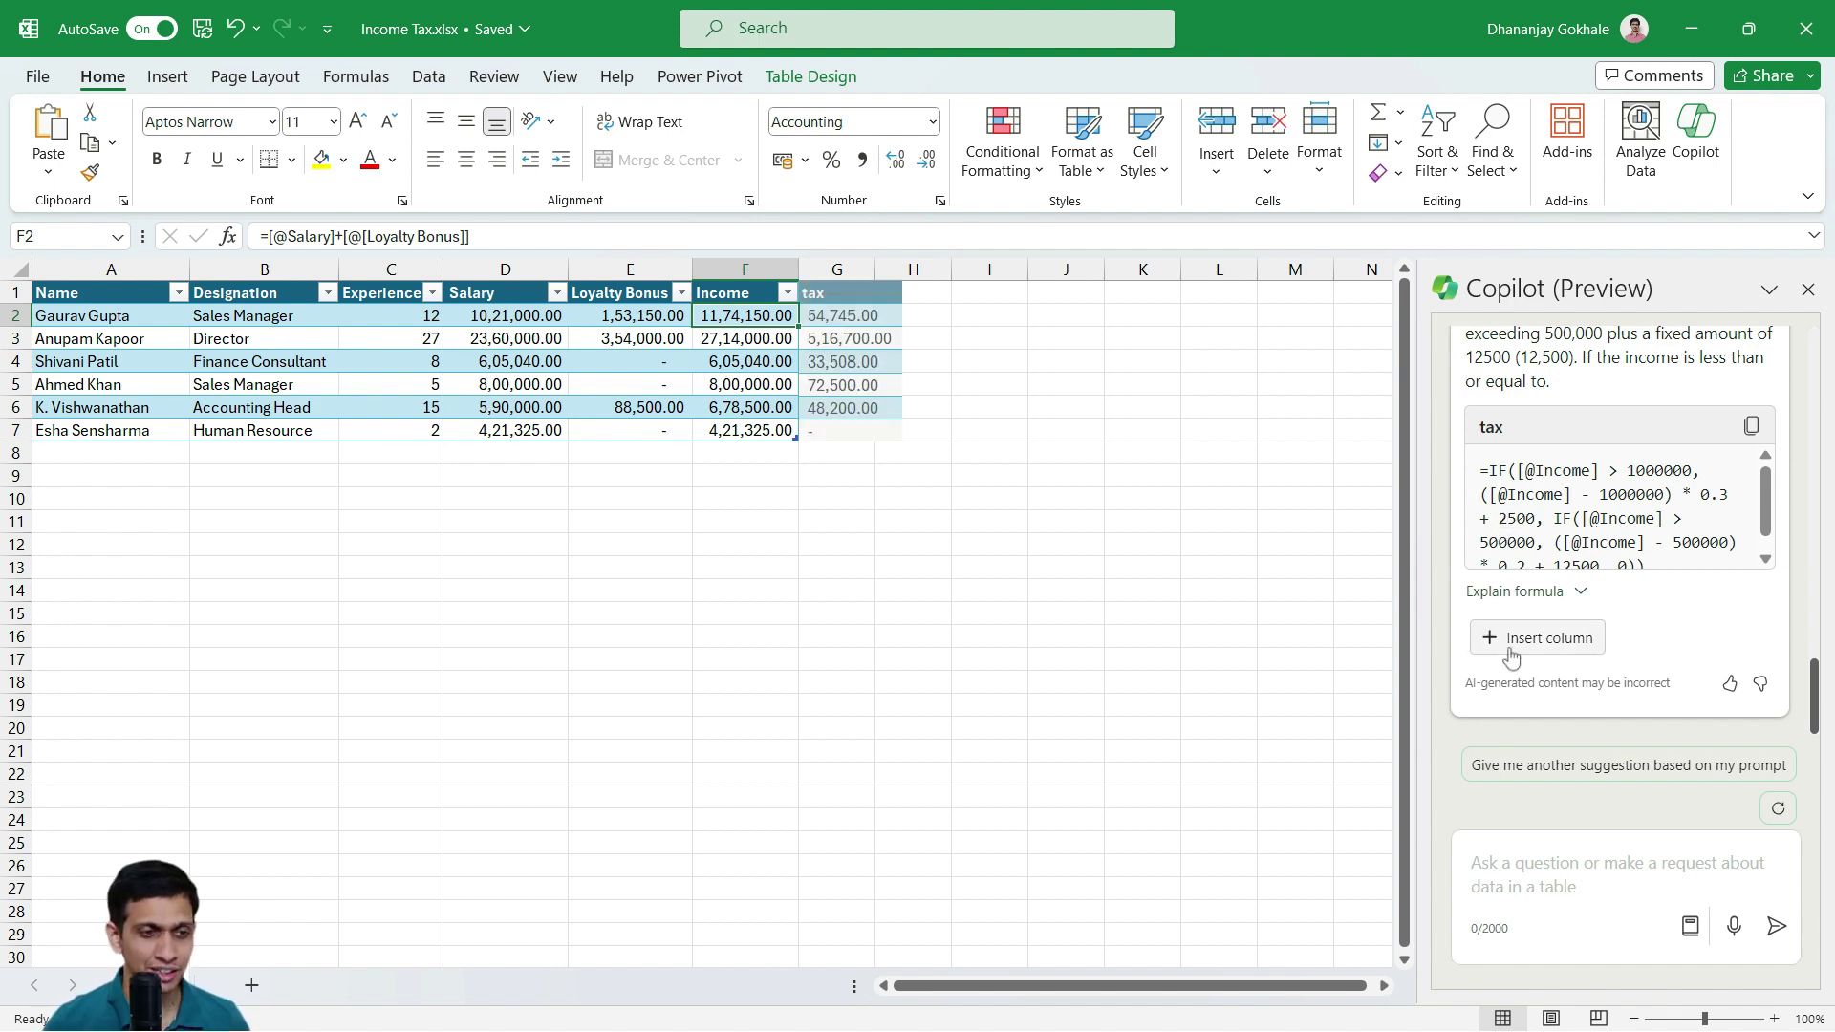
{"action": "left_click", "coordinate": [1521, 650]}
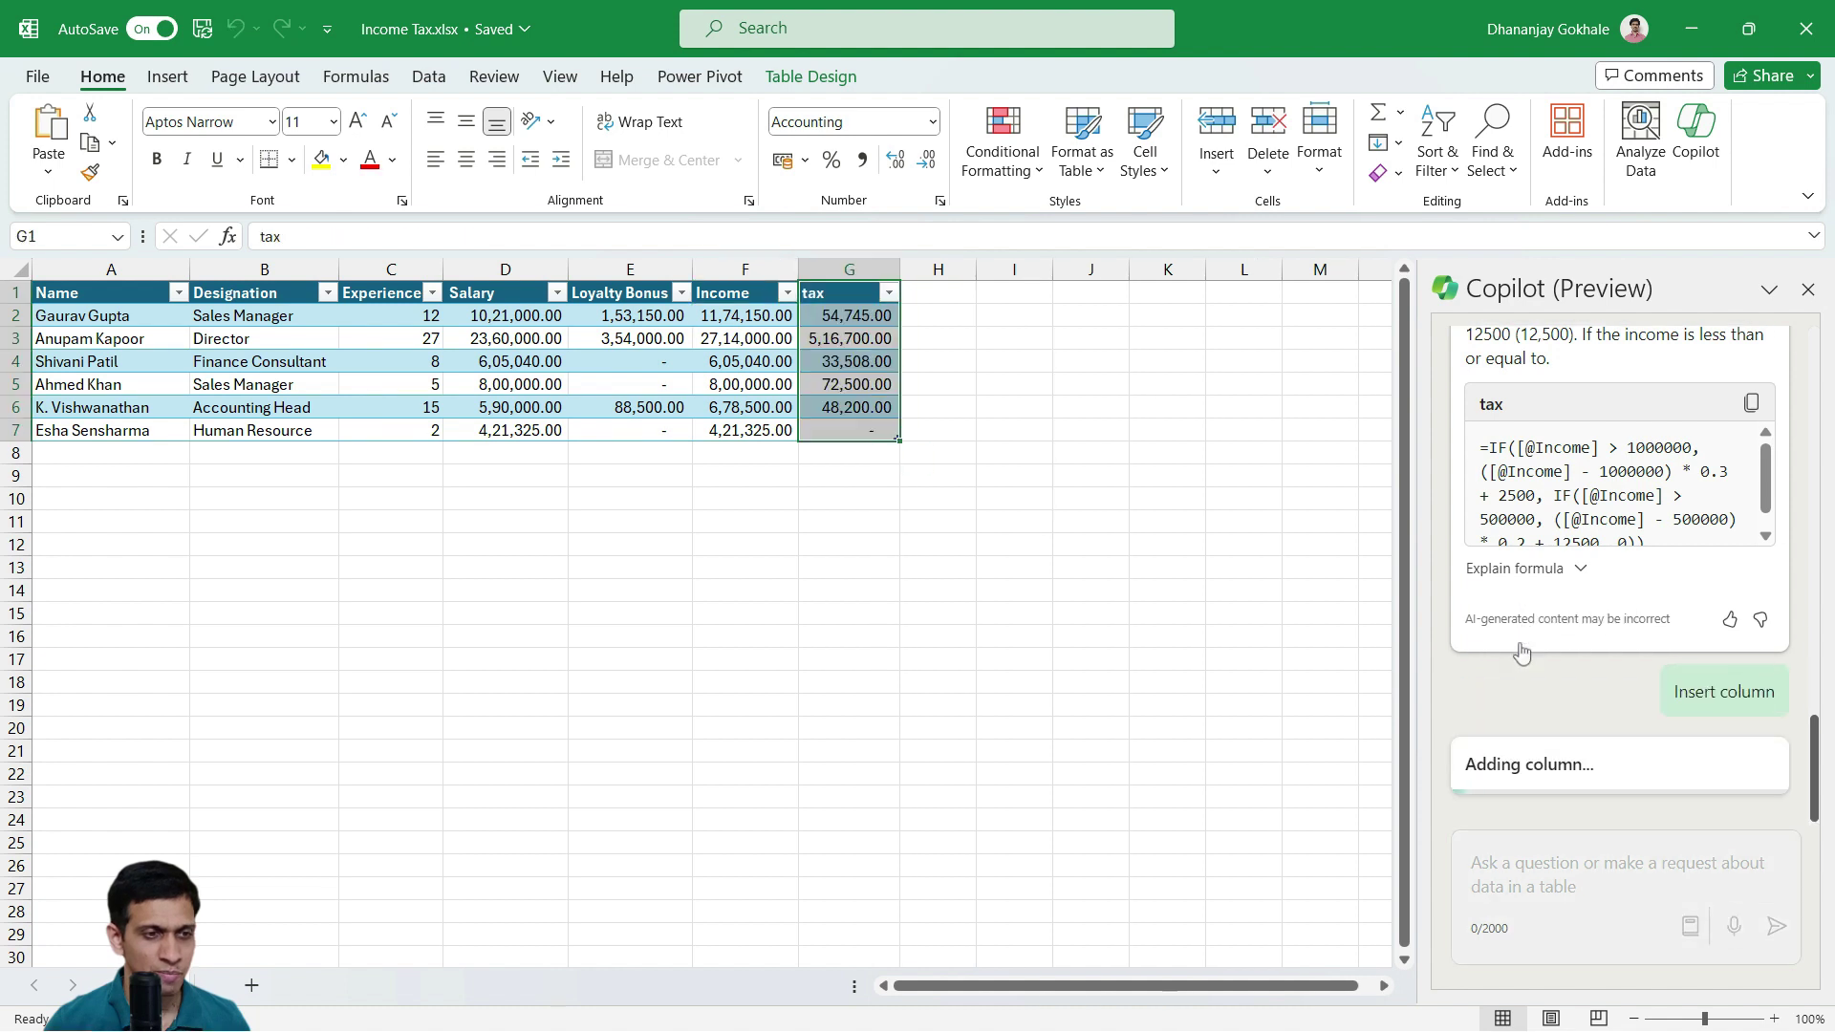
{"action": "left_click", "coordinate": [847, 319]}
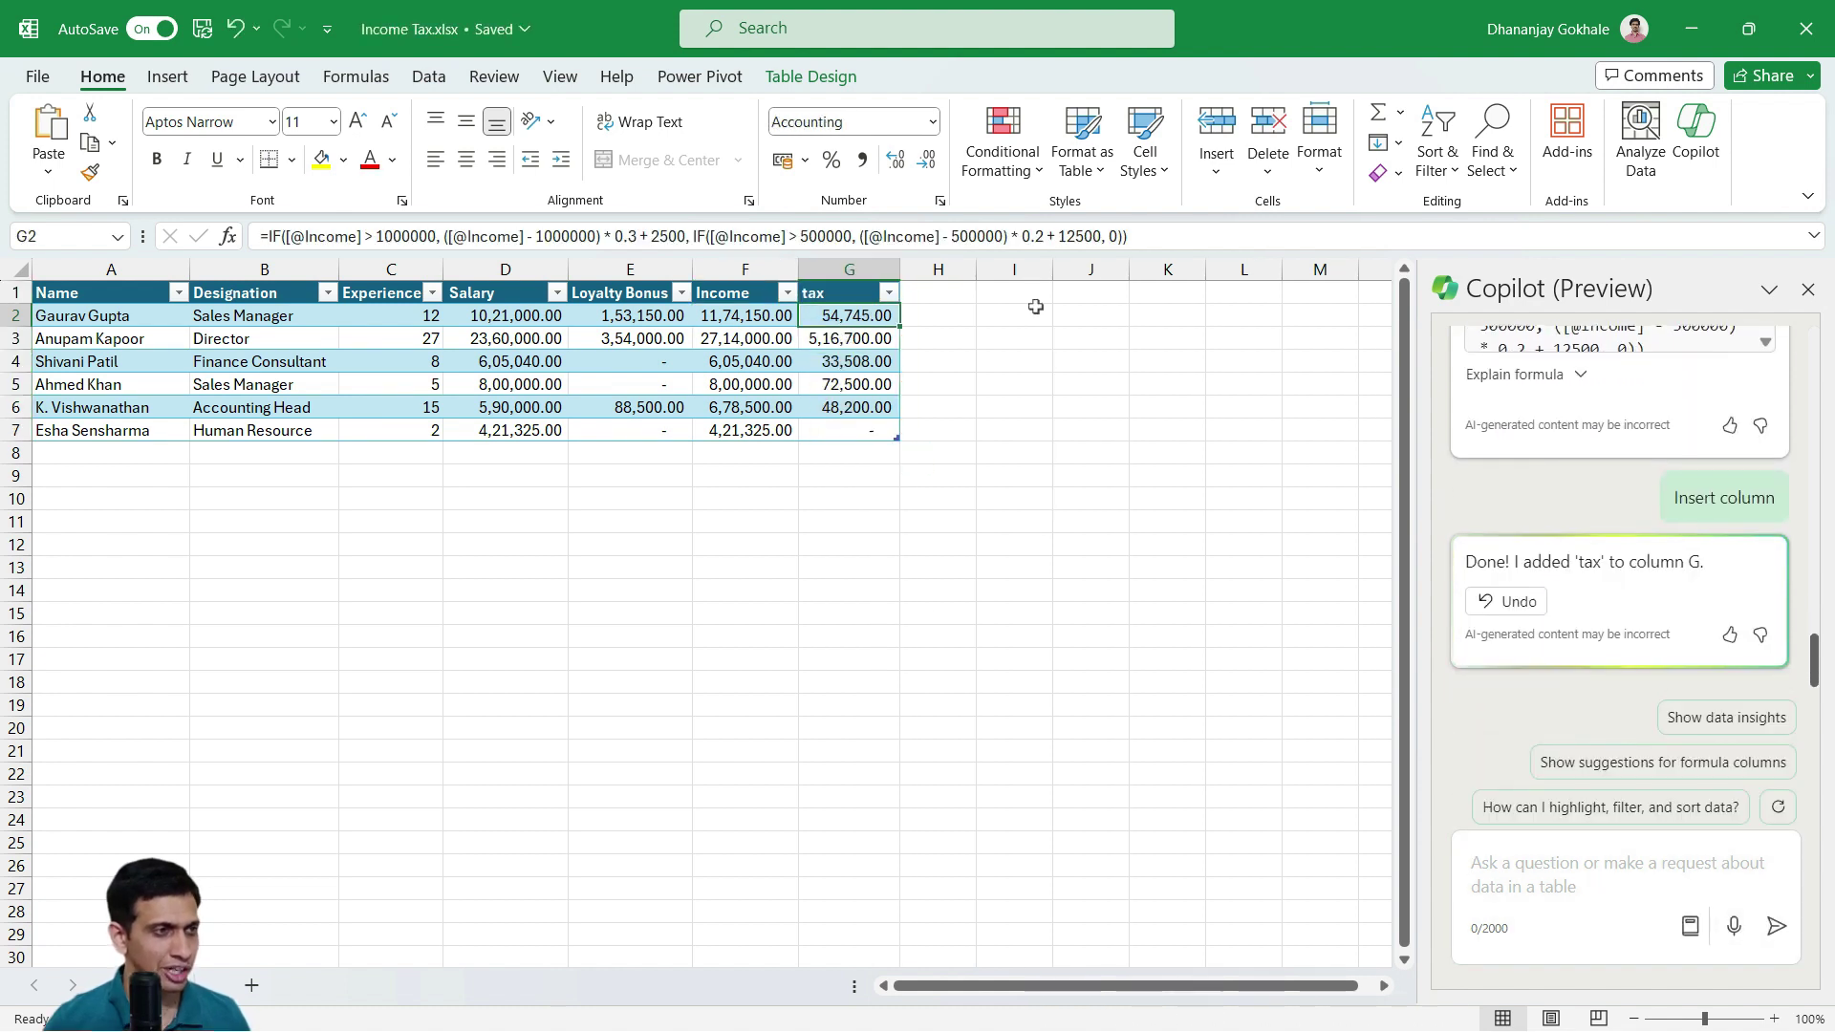
Change the top-slab amount in G2's tax formula from 2500 to 112500.
{"action": "key", "text": "F2"}
{"action": "left_click", "coordinate": [646, 236]}
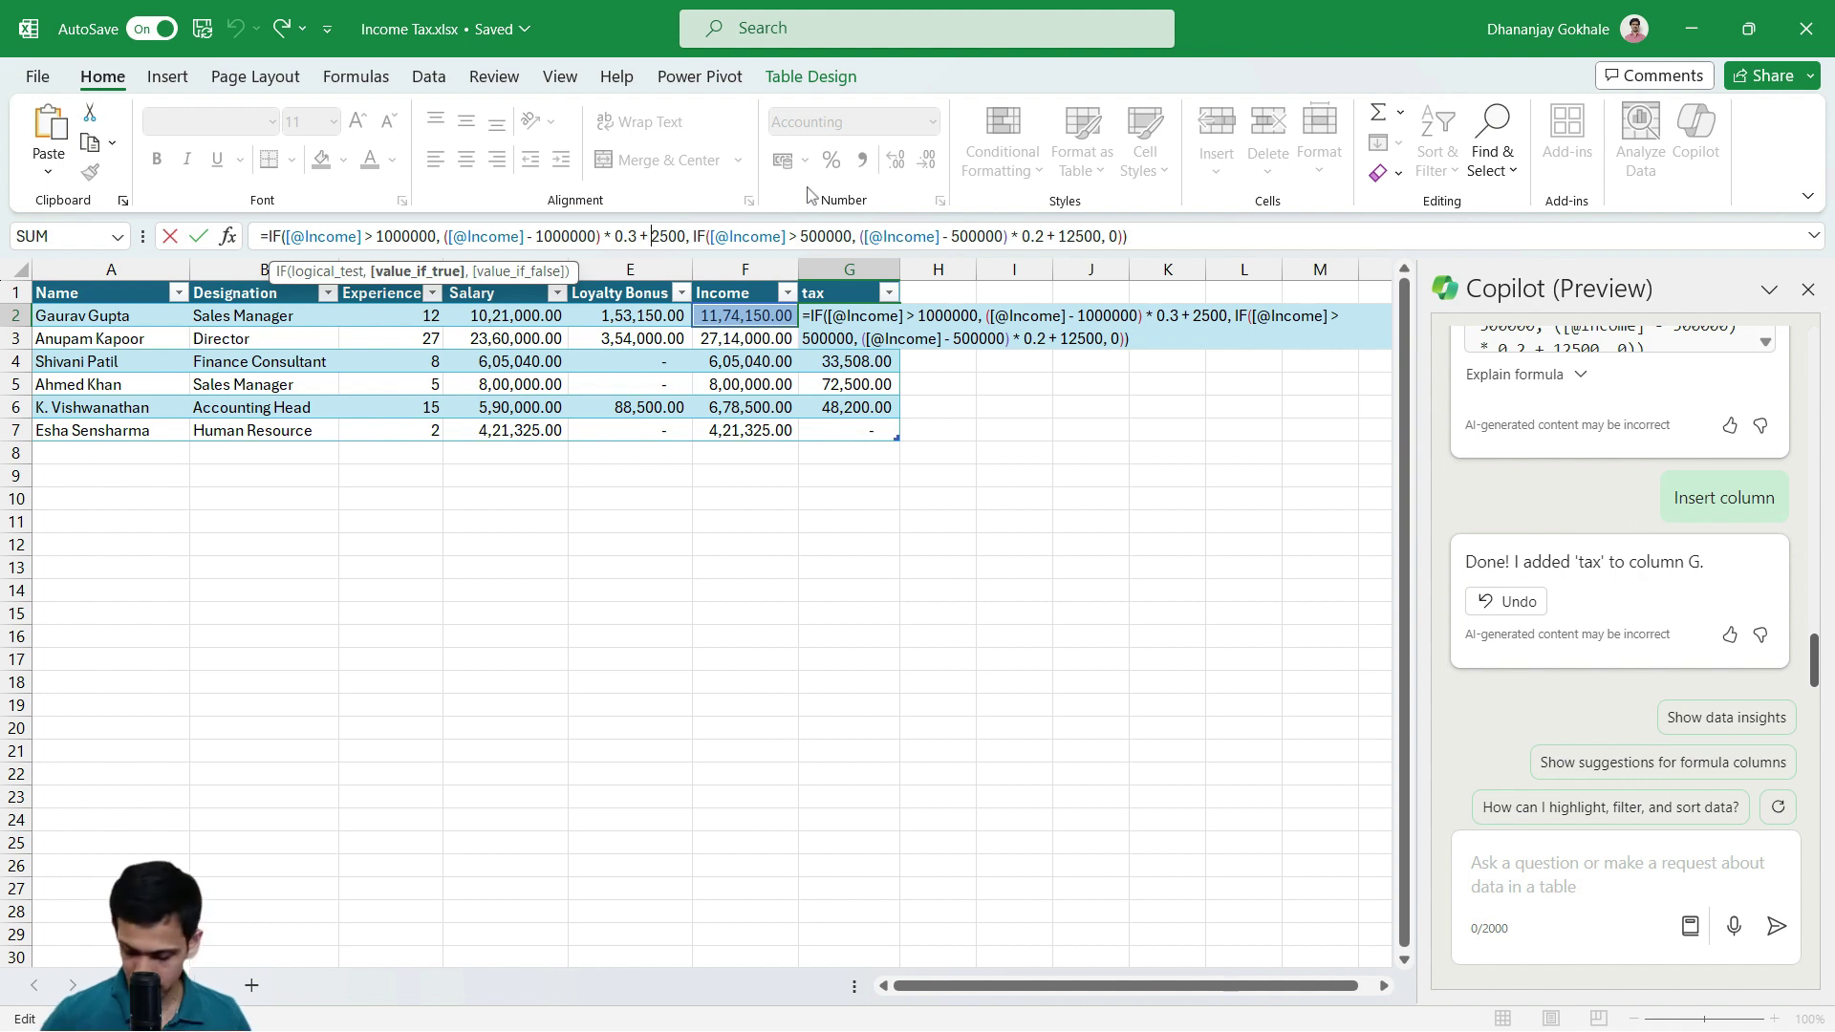
{"action": "type", "text": "11"}
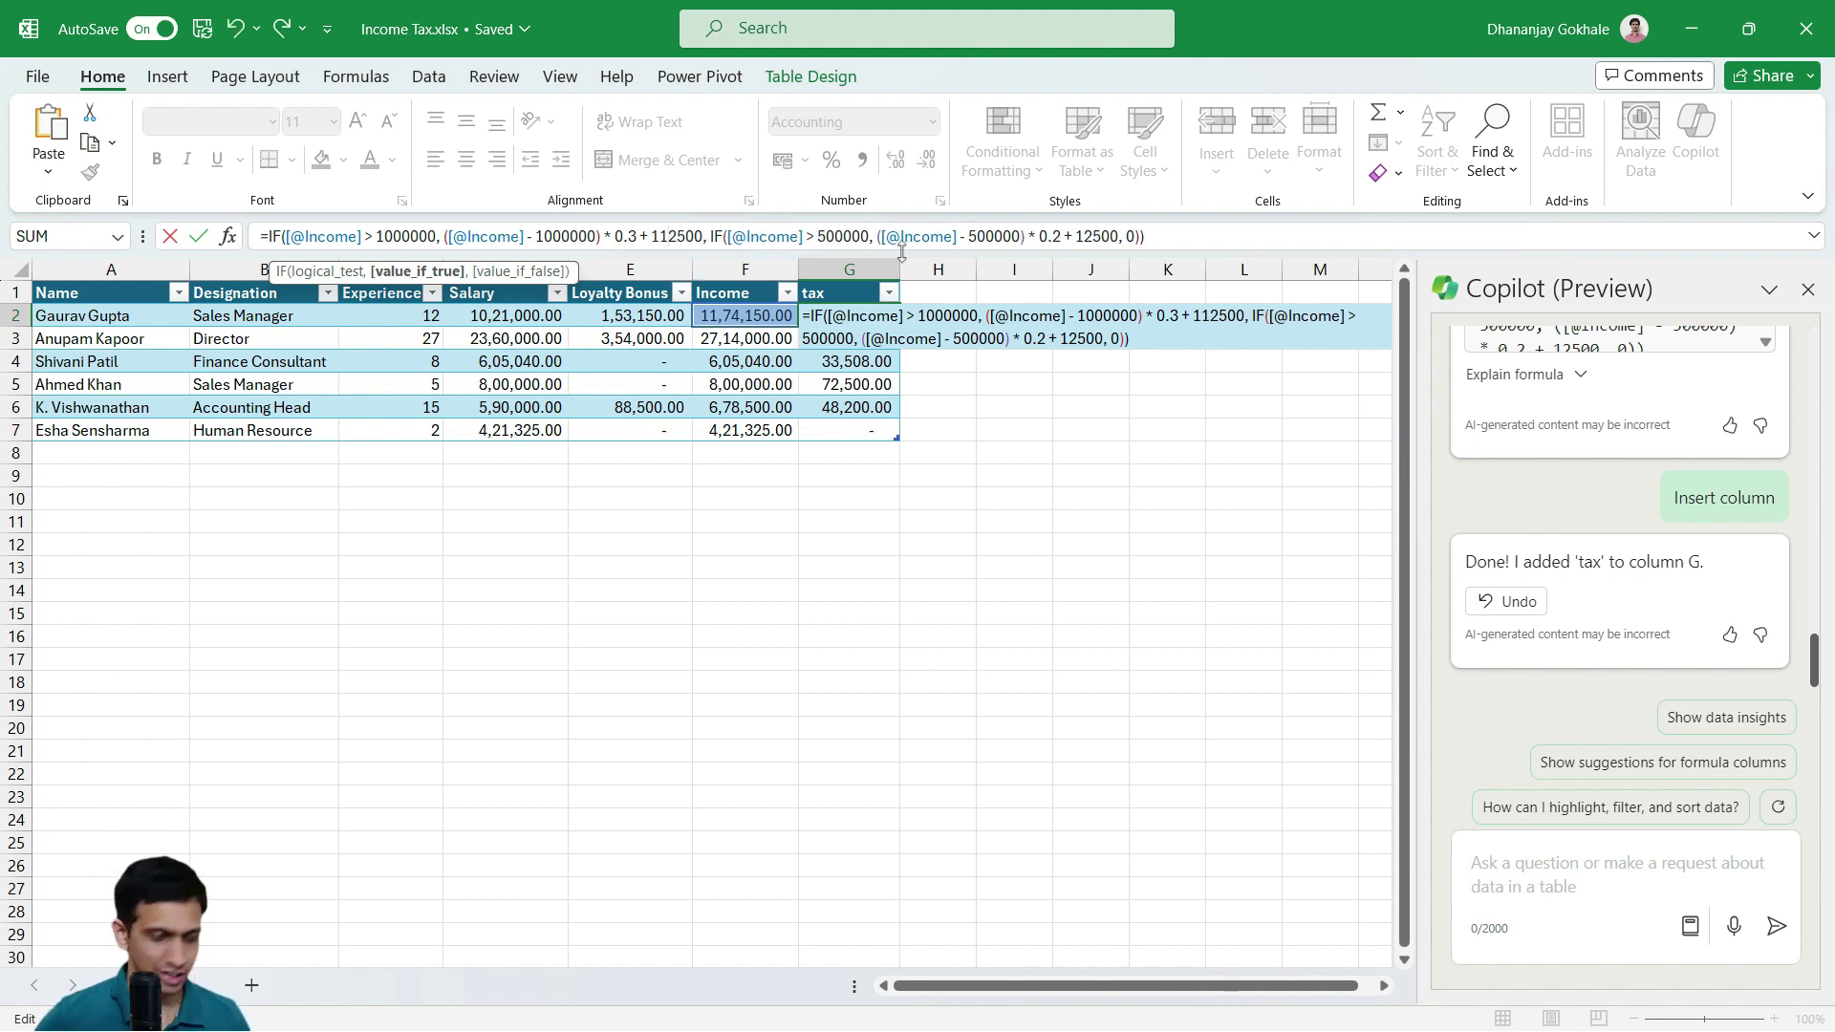
{"action": "key", "text": "Return"}
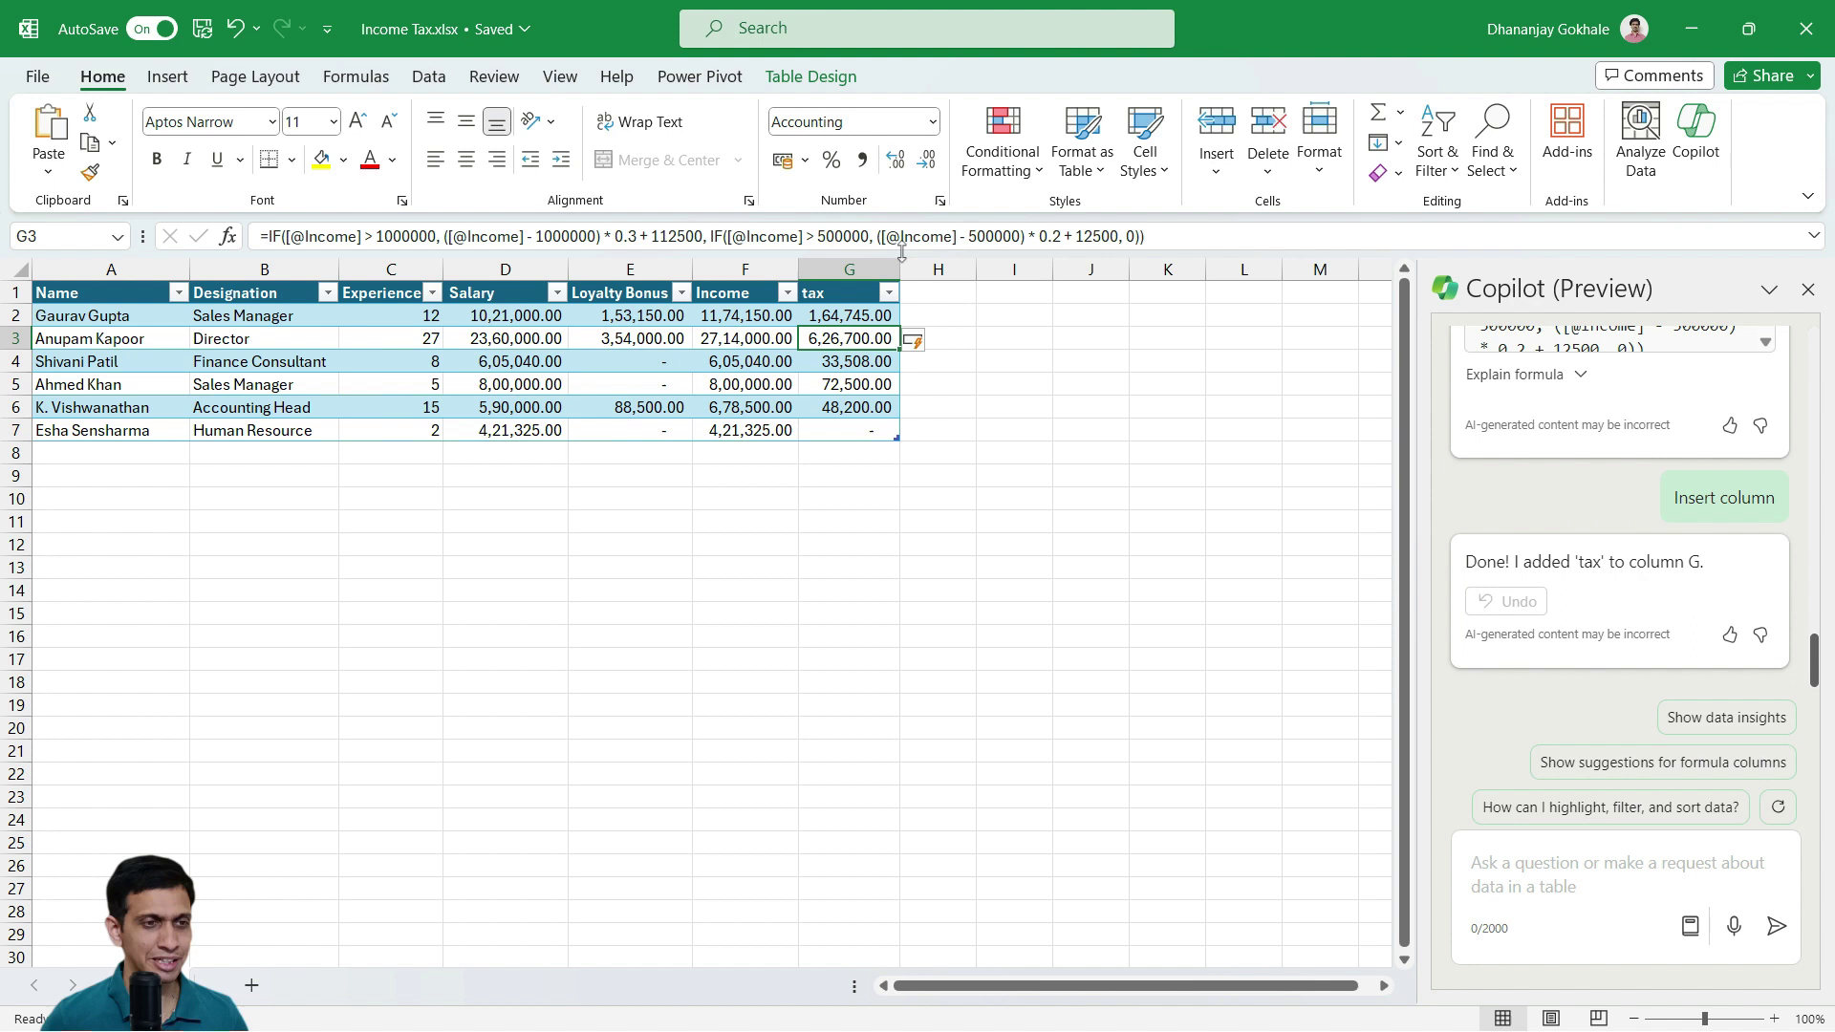
{"action": "left_click", "coordinate": [832, 315]}
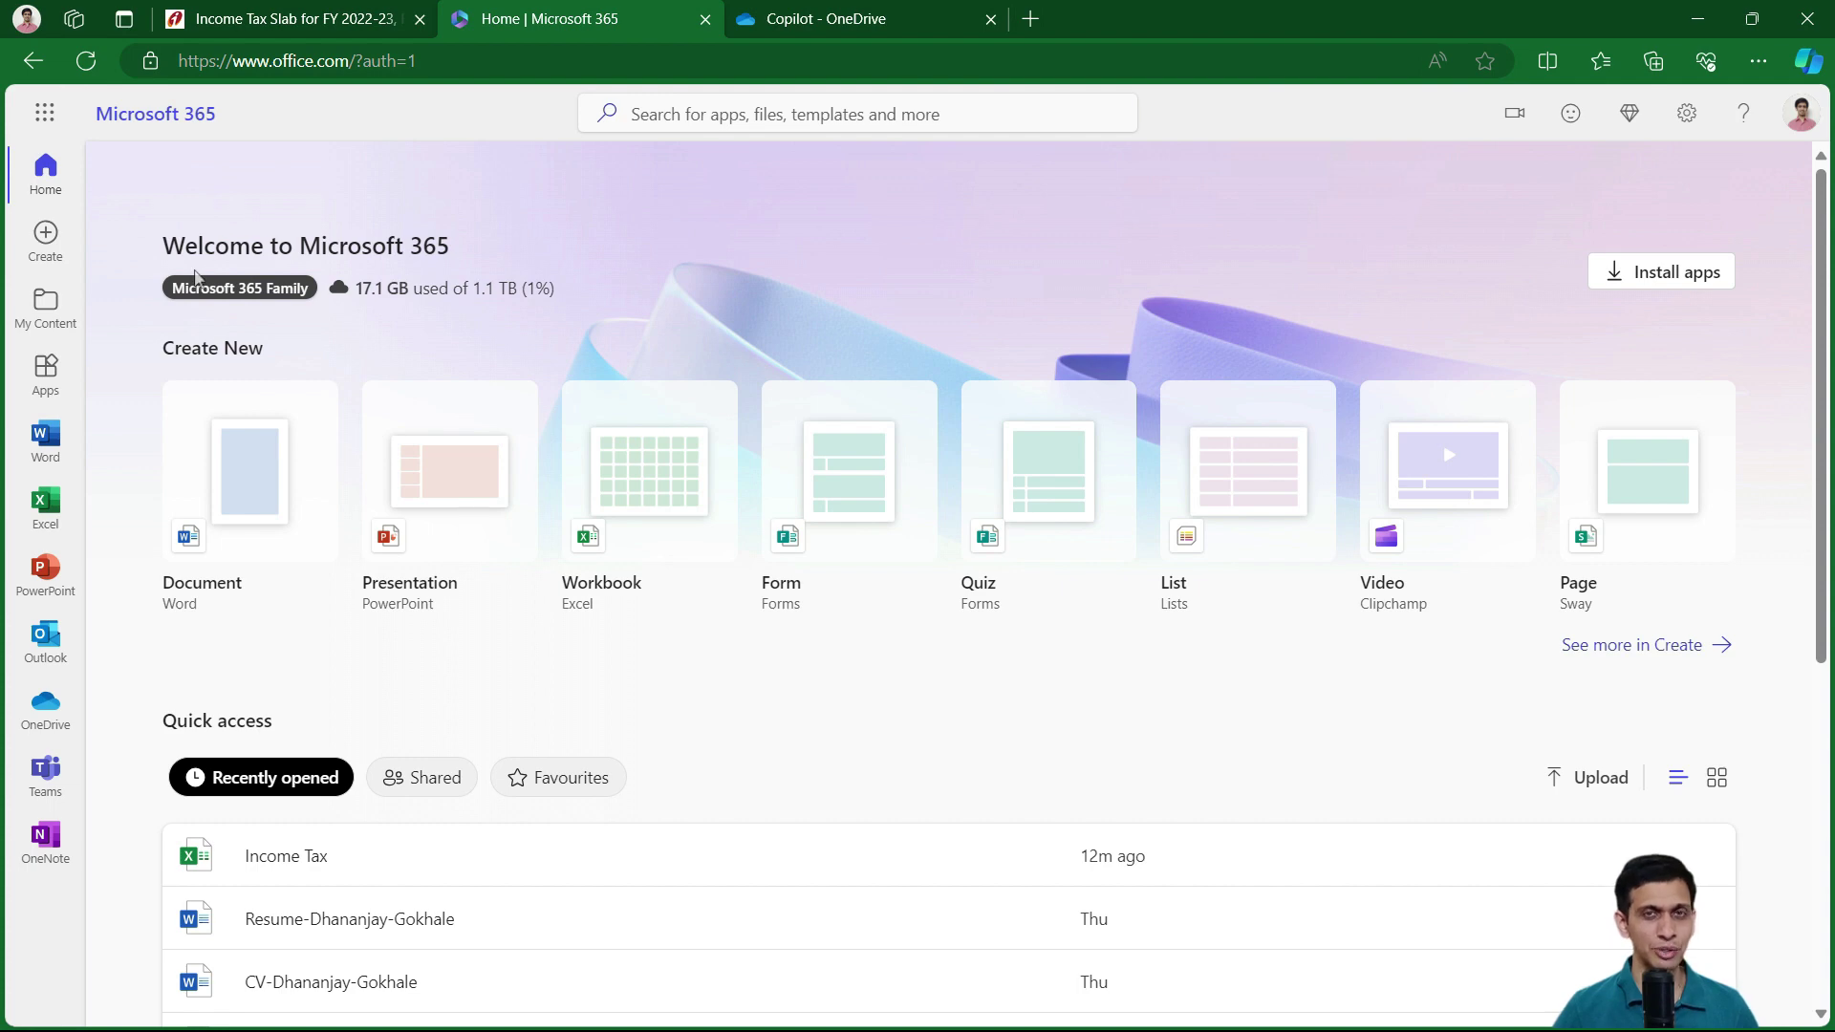
Search the web for 'office 365family subscription' in a new Edge tab.
{"action": "left_click", "coordinate": [1030, 18]}
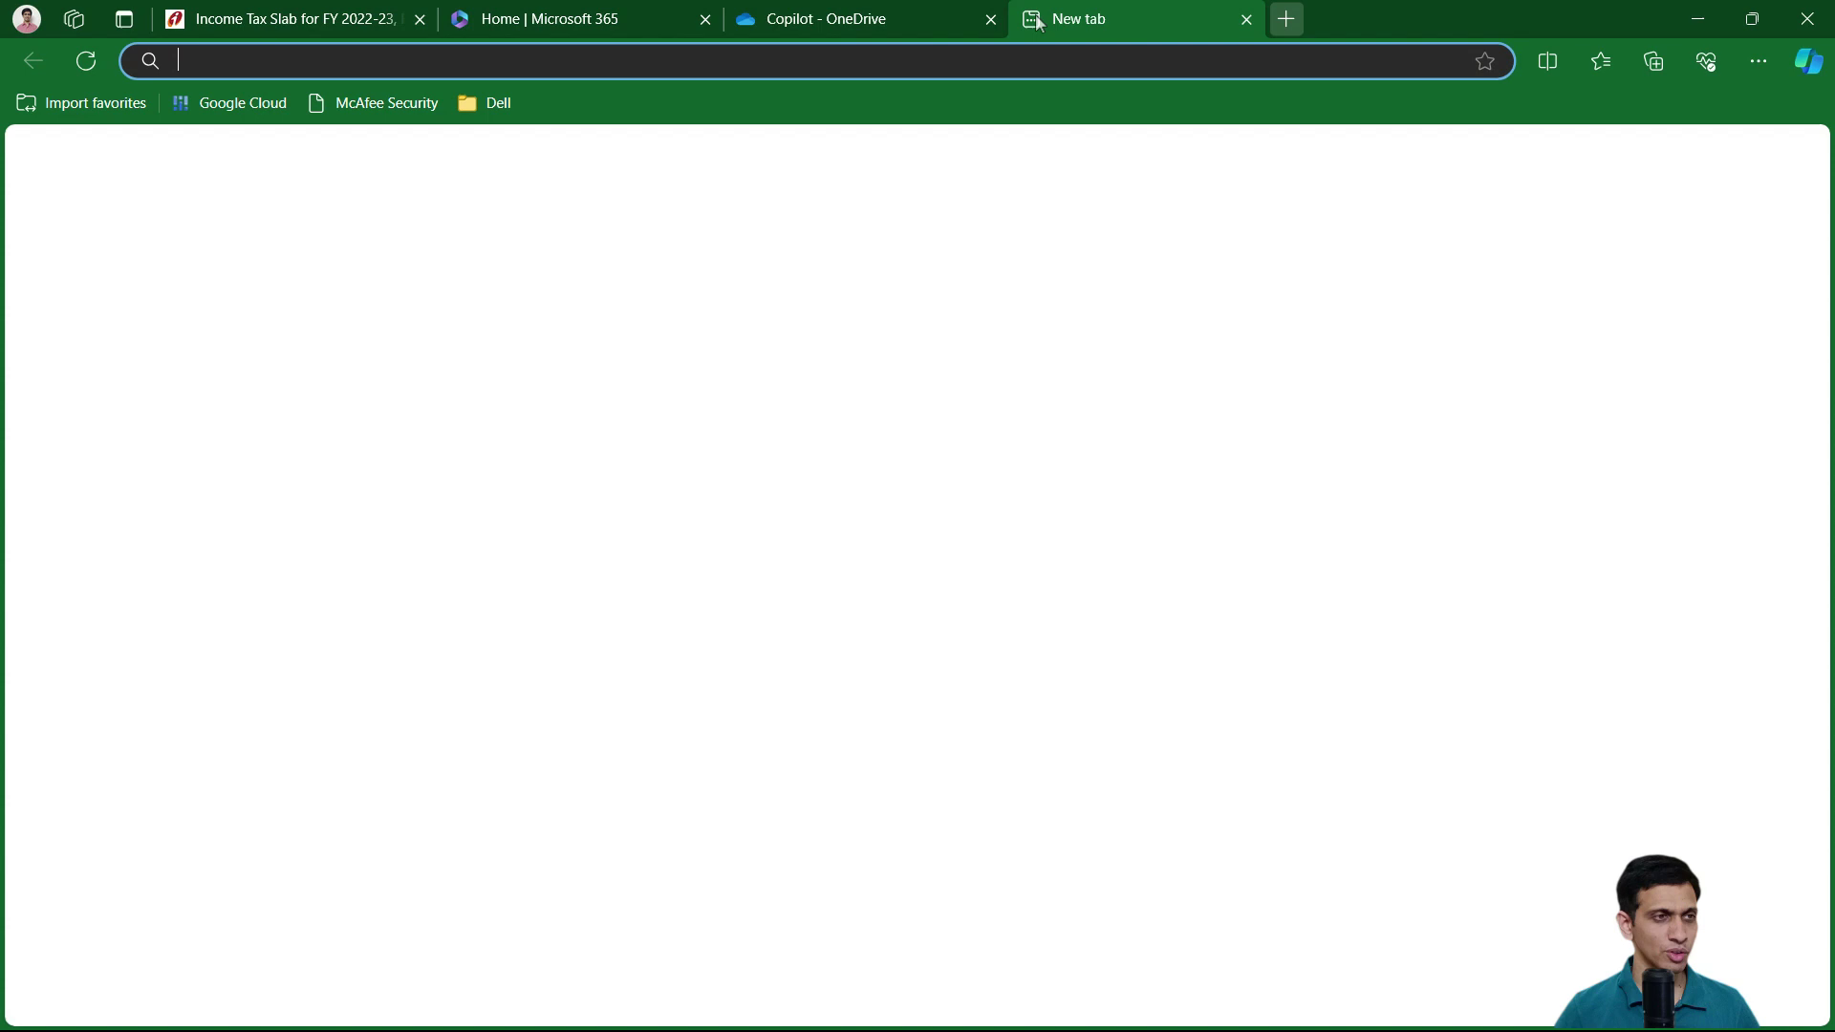
{"action": "type", "text": "office 3"}
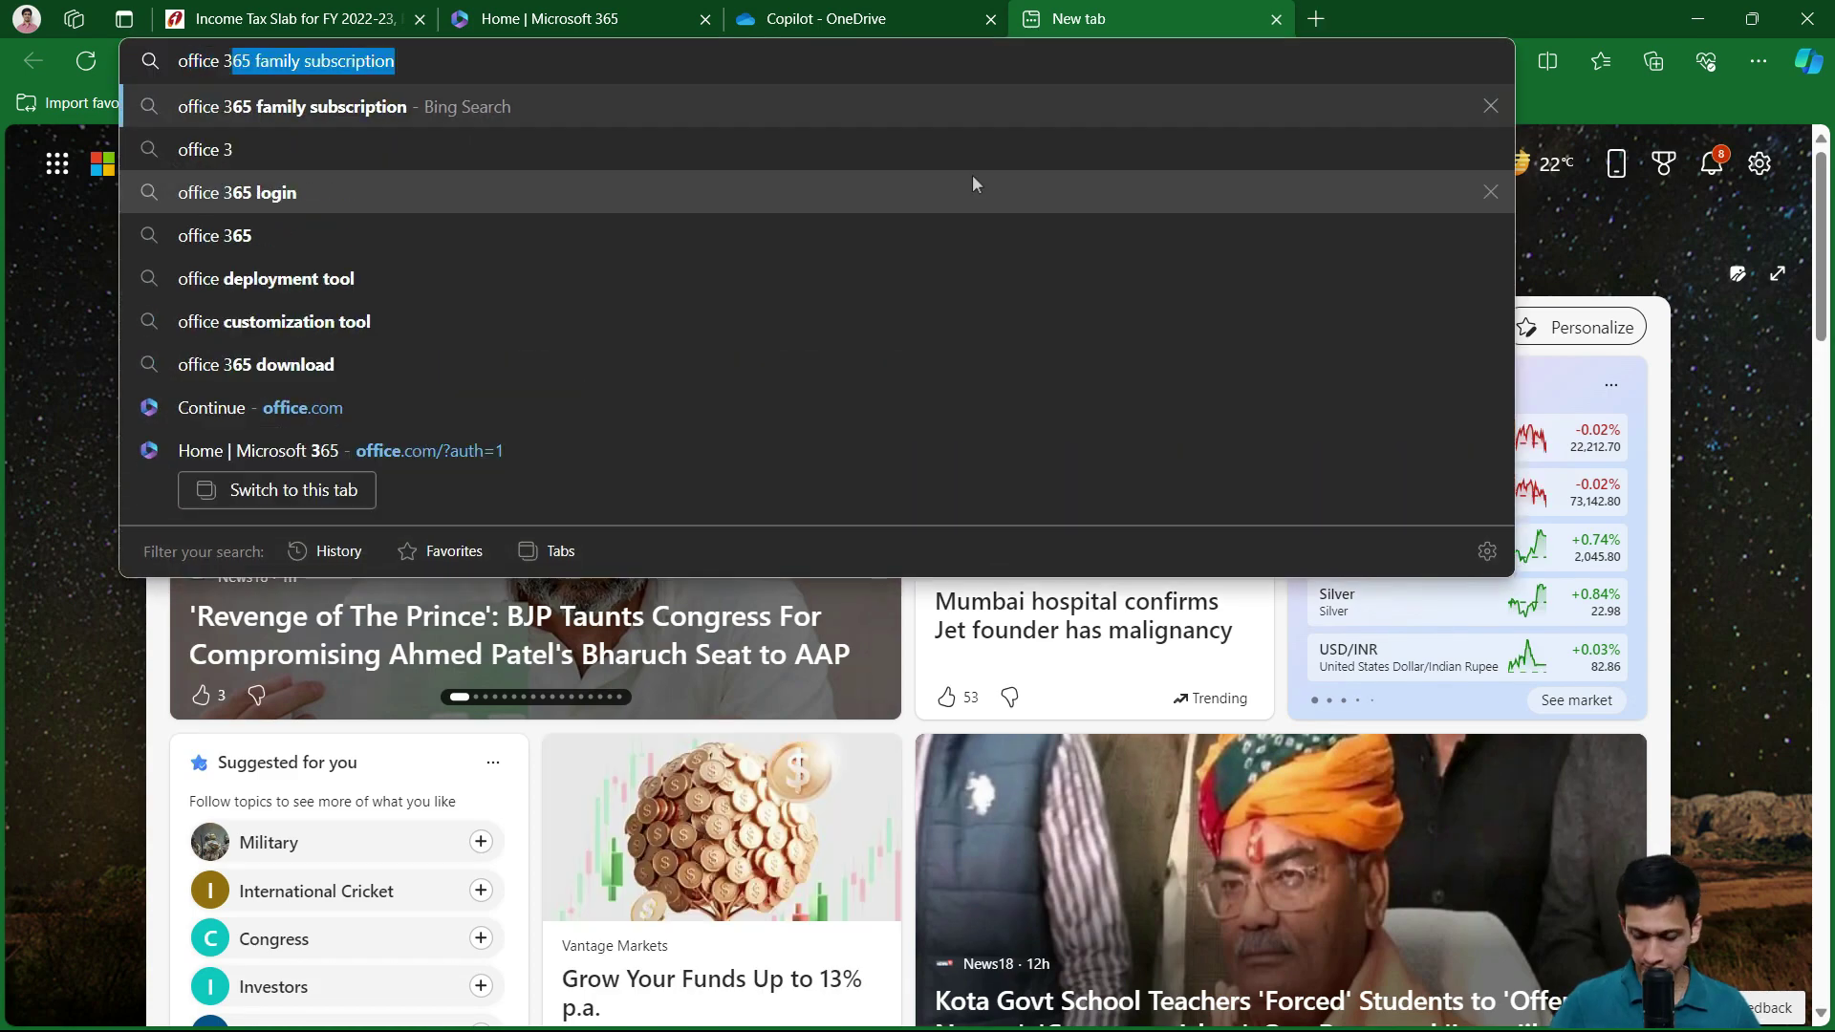
{"action": "type", "text": "65family subscription"}
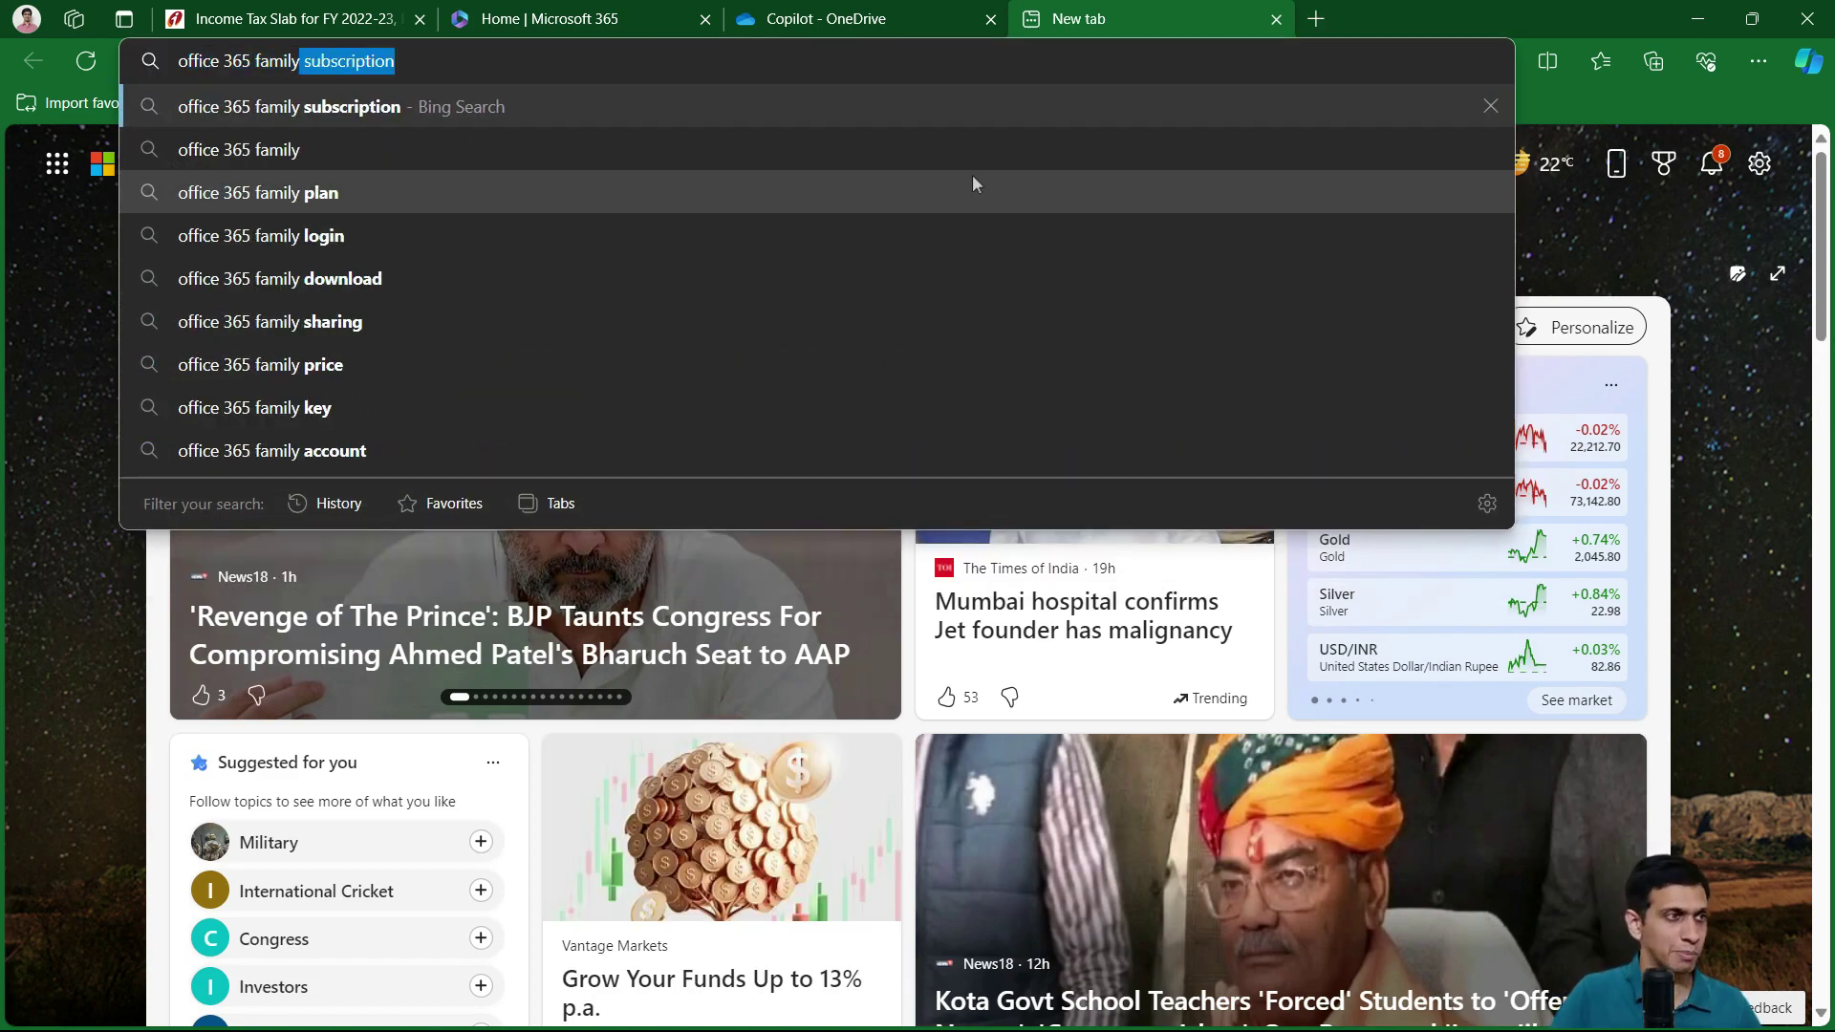
{"action": "key", "text": "Return"}
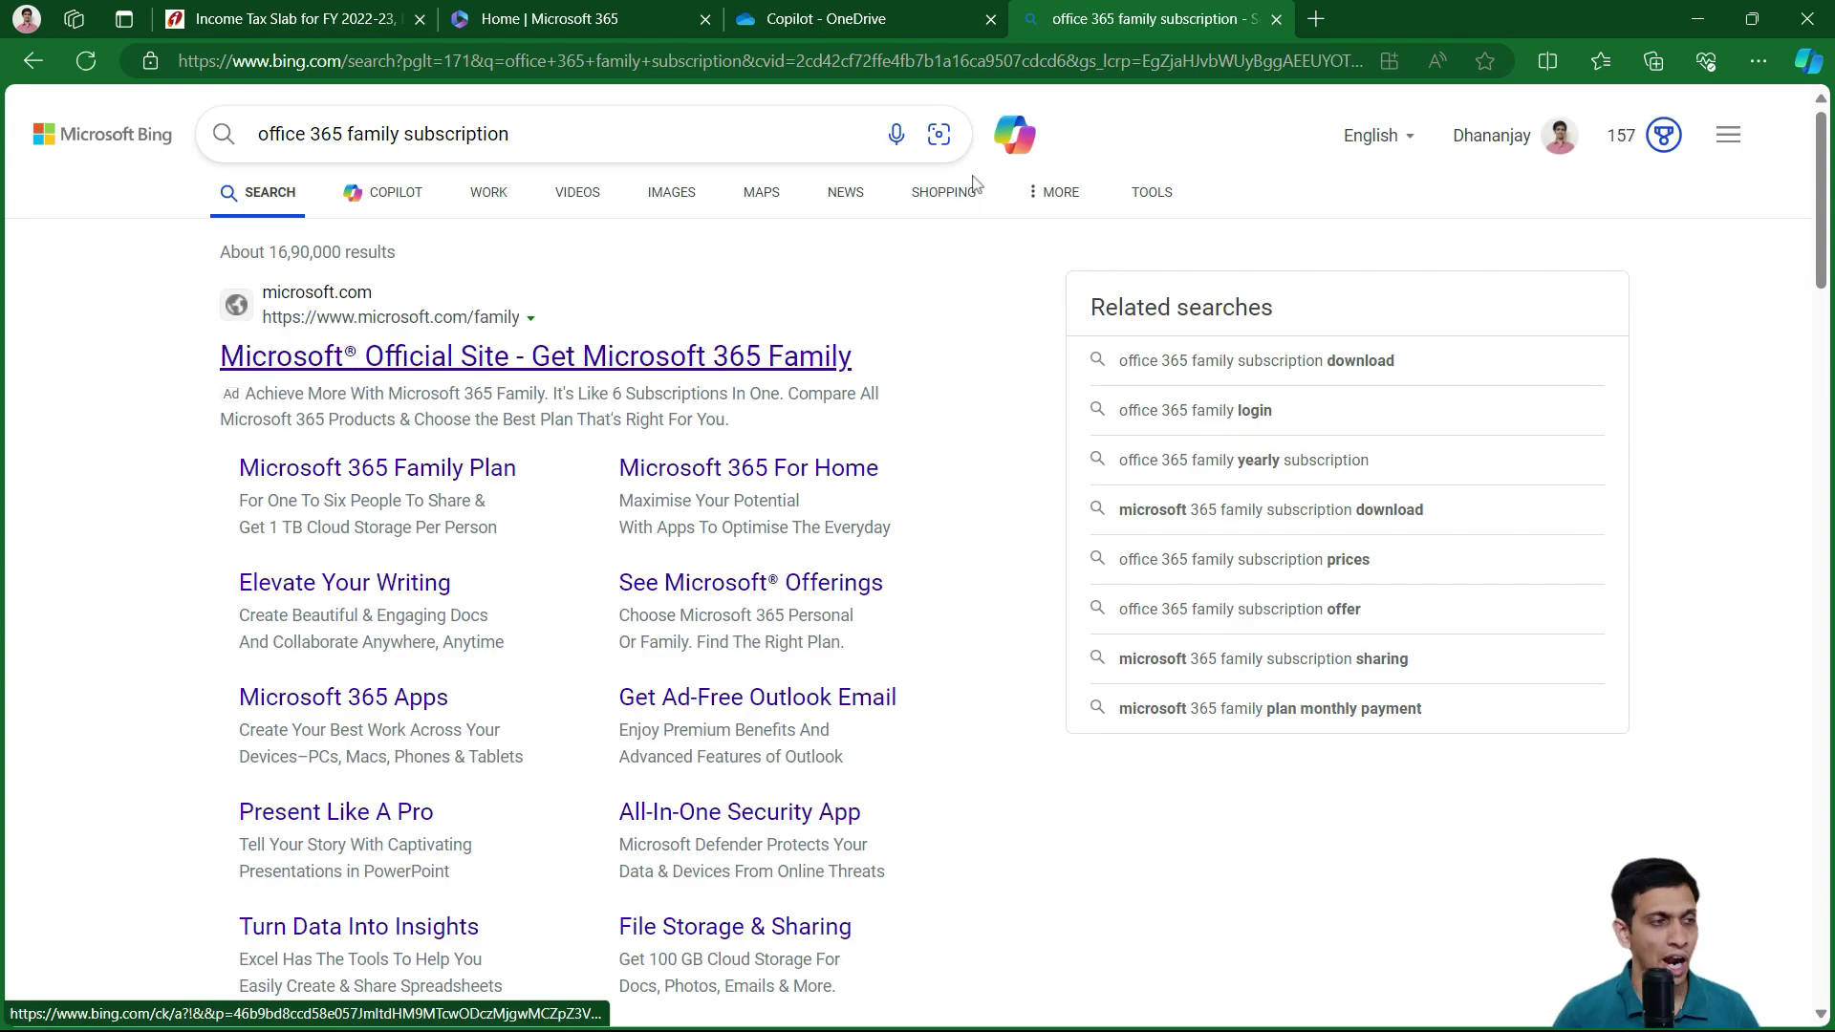
Scroll through the Microsoft 365 Family page's ₹6,199.00/year price and plan features.
{"action": "scroll", "coordinate": [669, 516], "scroll_direction": "down", "scroll_amount": 4}
{"action": "scroll", "coordinate": [743, 462], "scroll_direction": "down", "scroll_amount": 4}
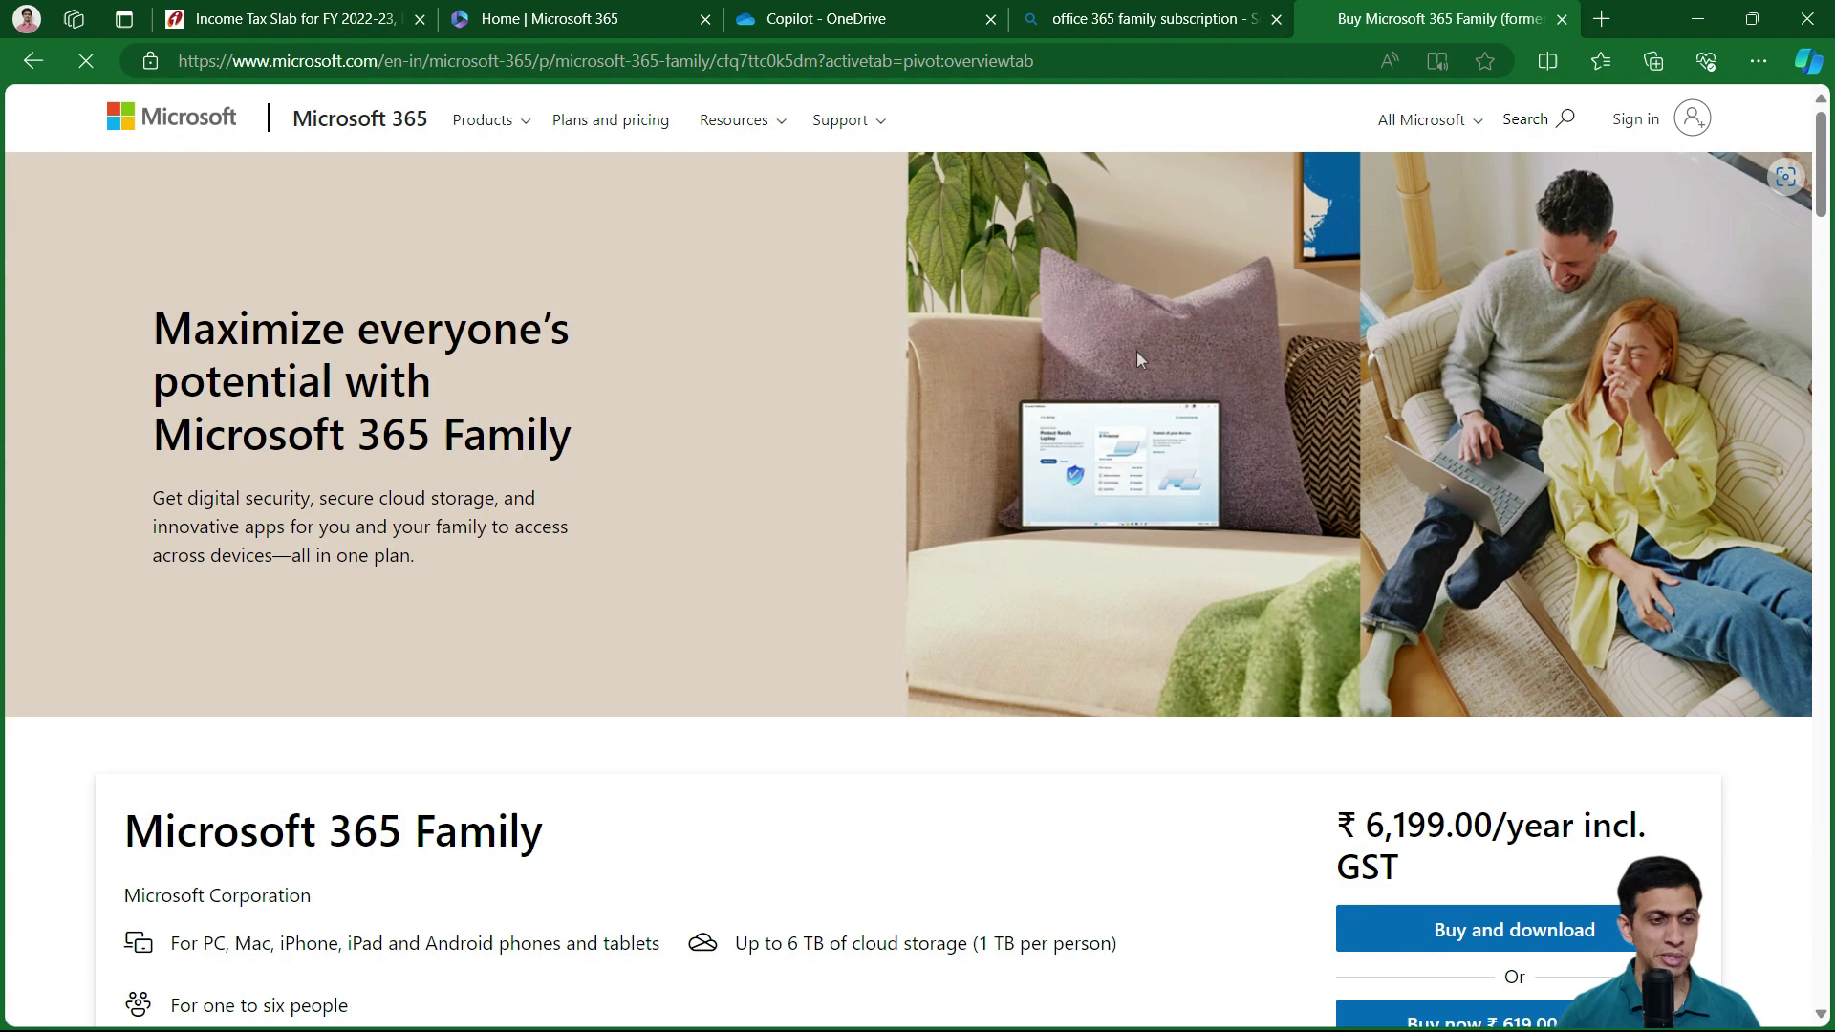
{"action": "scroll", "coordinate": [1051, 440], "scroll_direction": "down", "scroll_amount": 1}
{"action": "scroll", "coordinate": [974, 530], "scroll_direction": "down", "scroll_amount": 3}
{"action": "scroll", "coordinate": [629, 481], "scroll_direction": "up", "scroll_amount": 3}
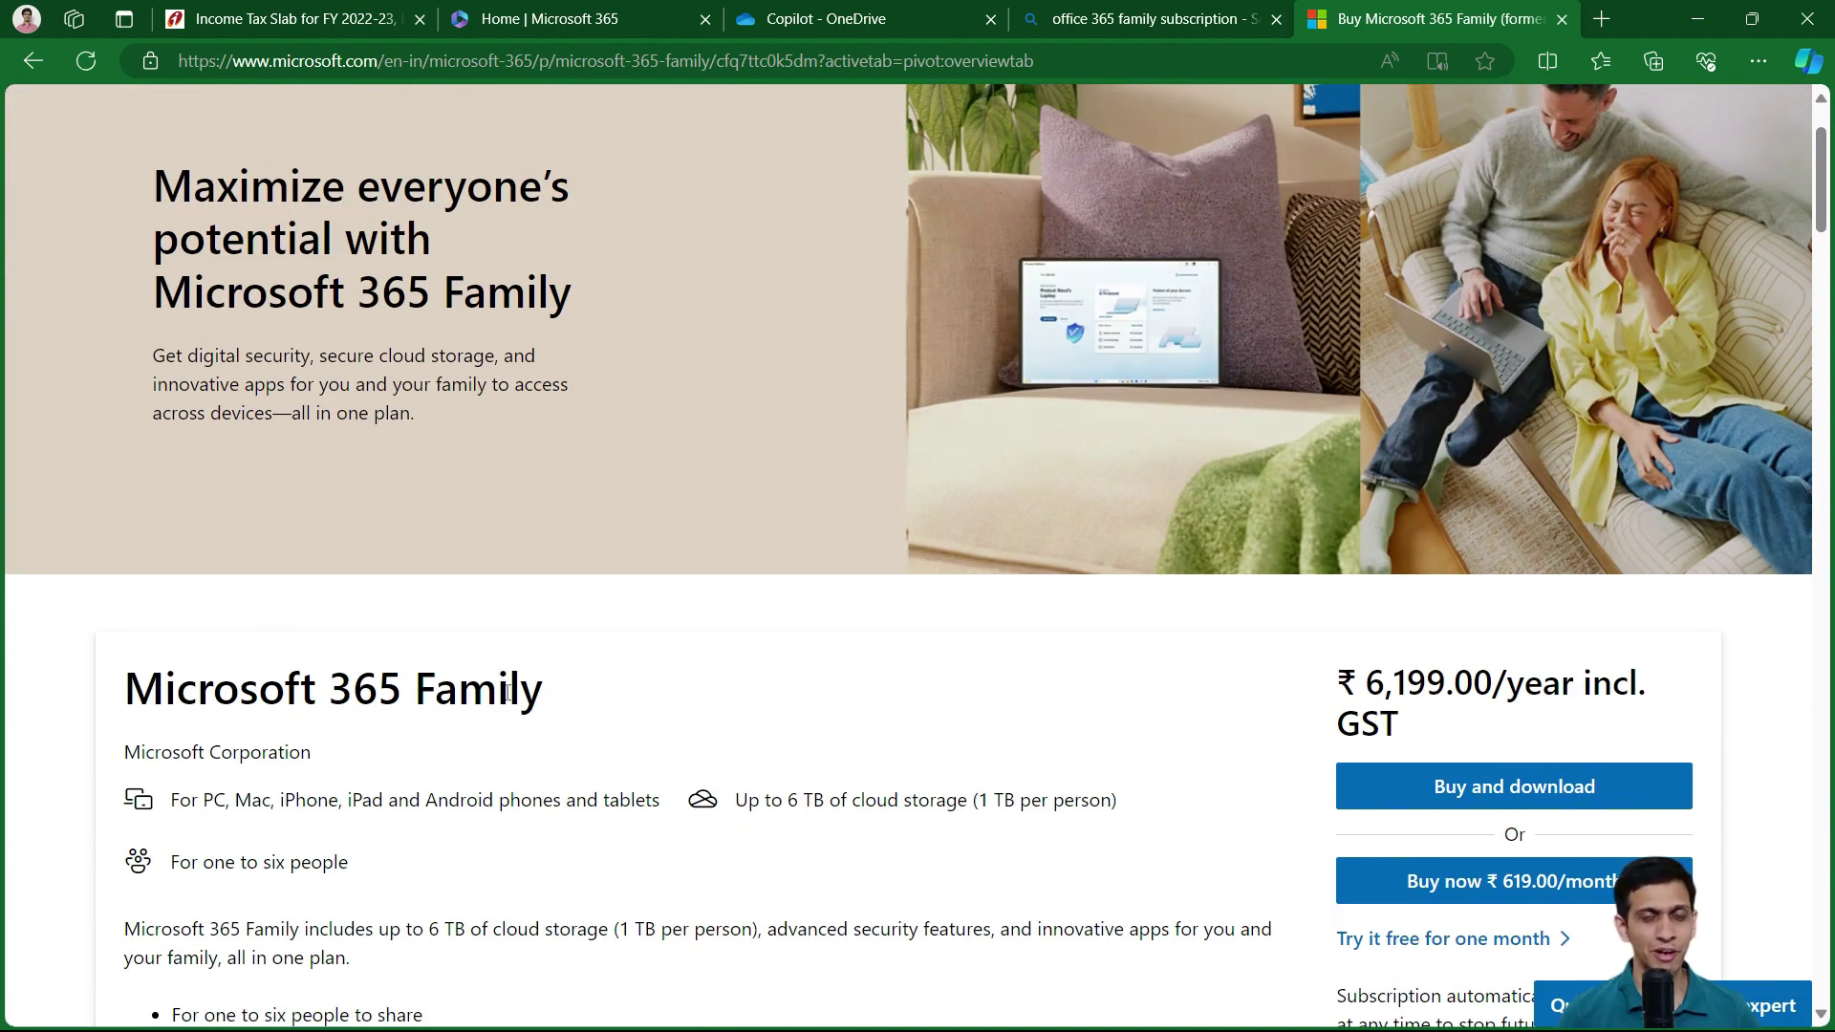
{"action": "scroll", "coordinate": [577, 664], "scroll_direction": "down", "scroll_amount": 1}
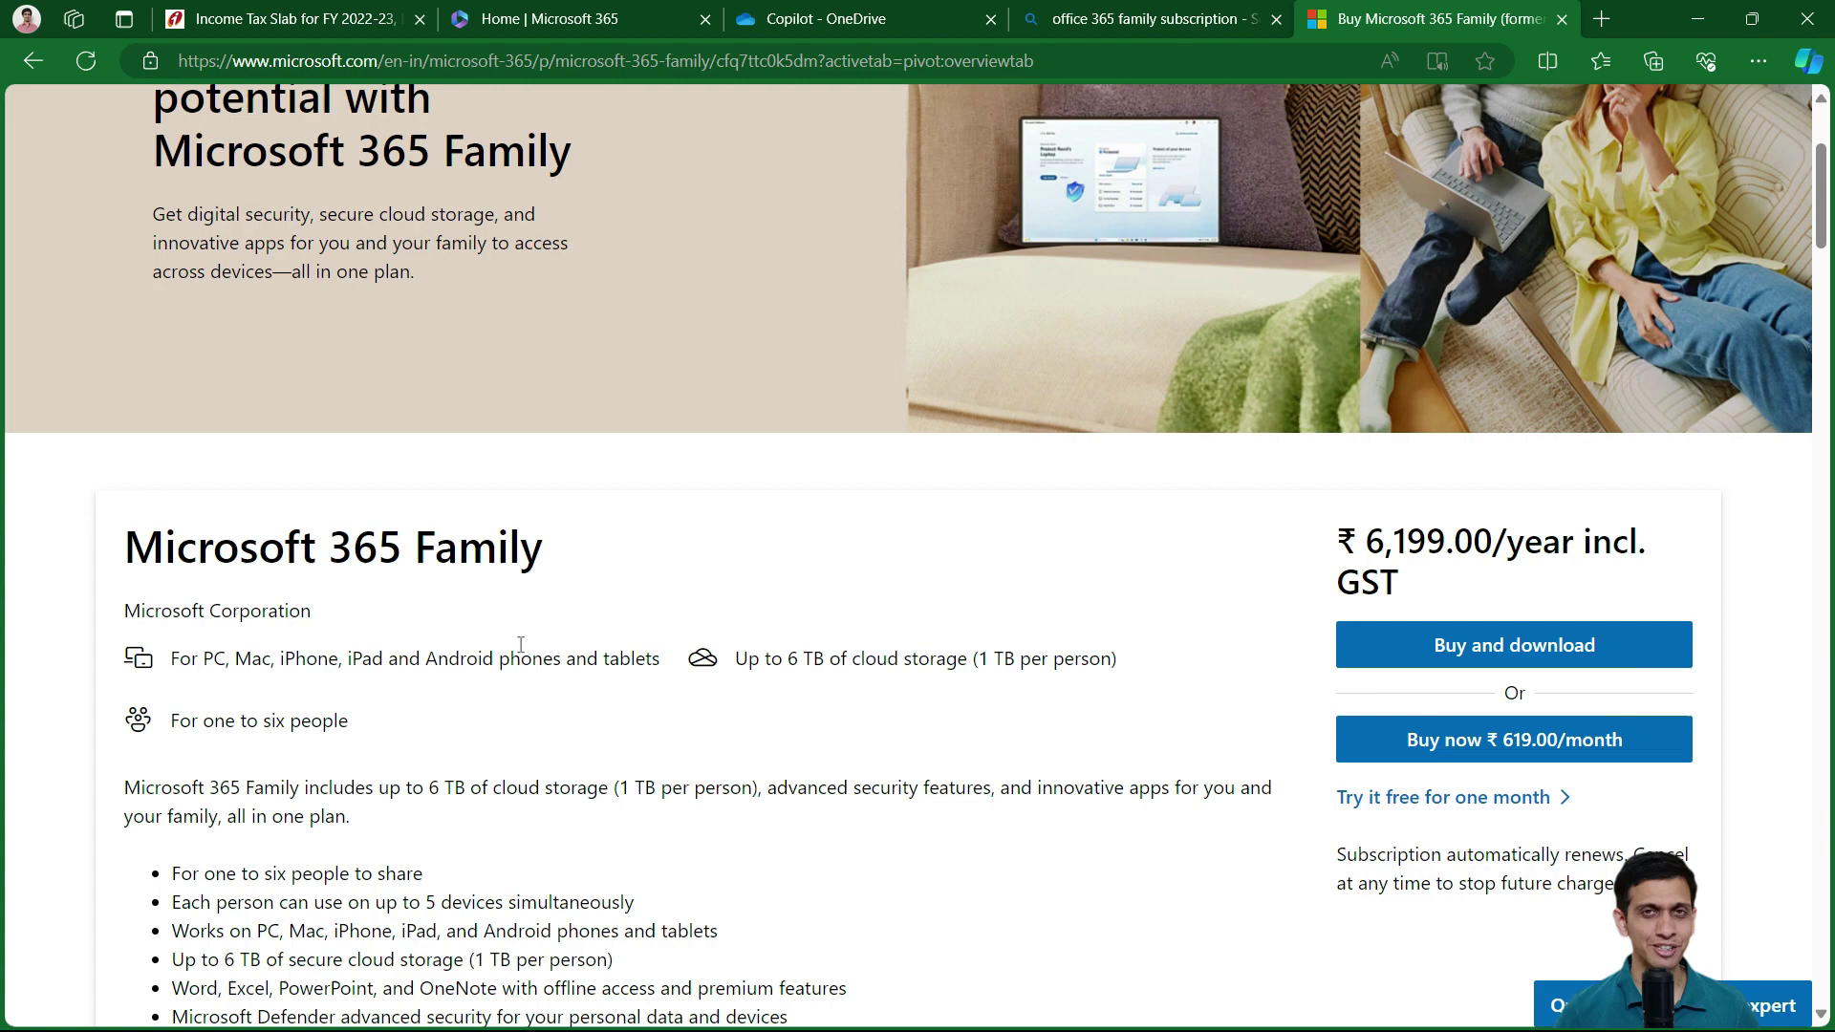
{"action": "scroll", "coordinate": [608, 555], "scroll_direction": "down", "scroll_amount": 1}
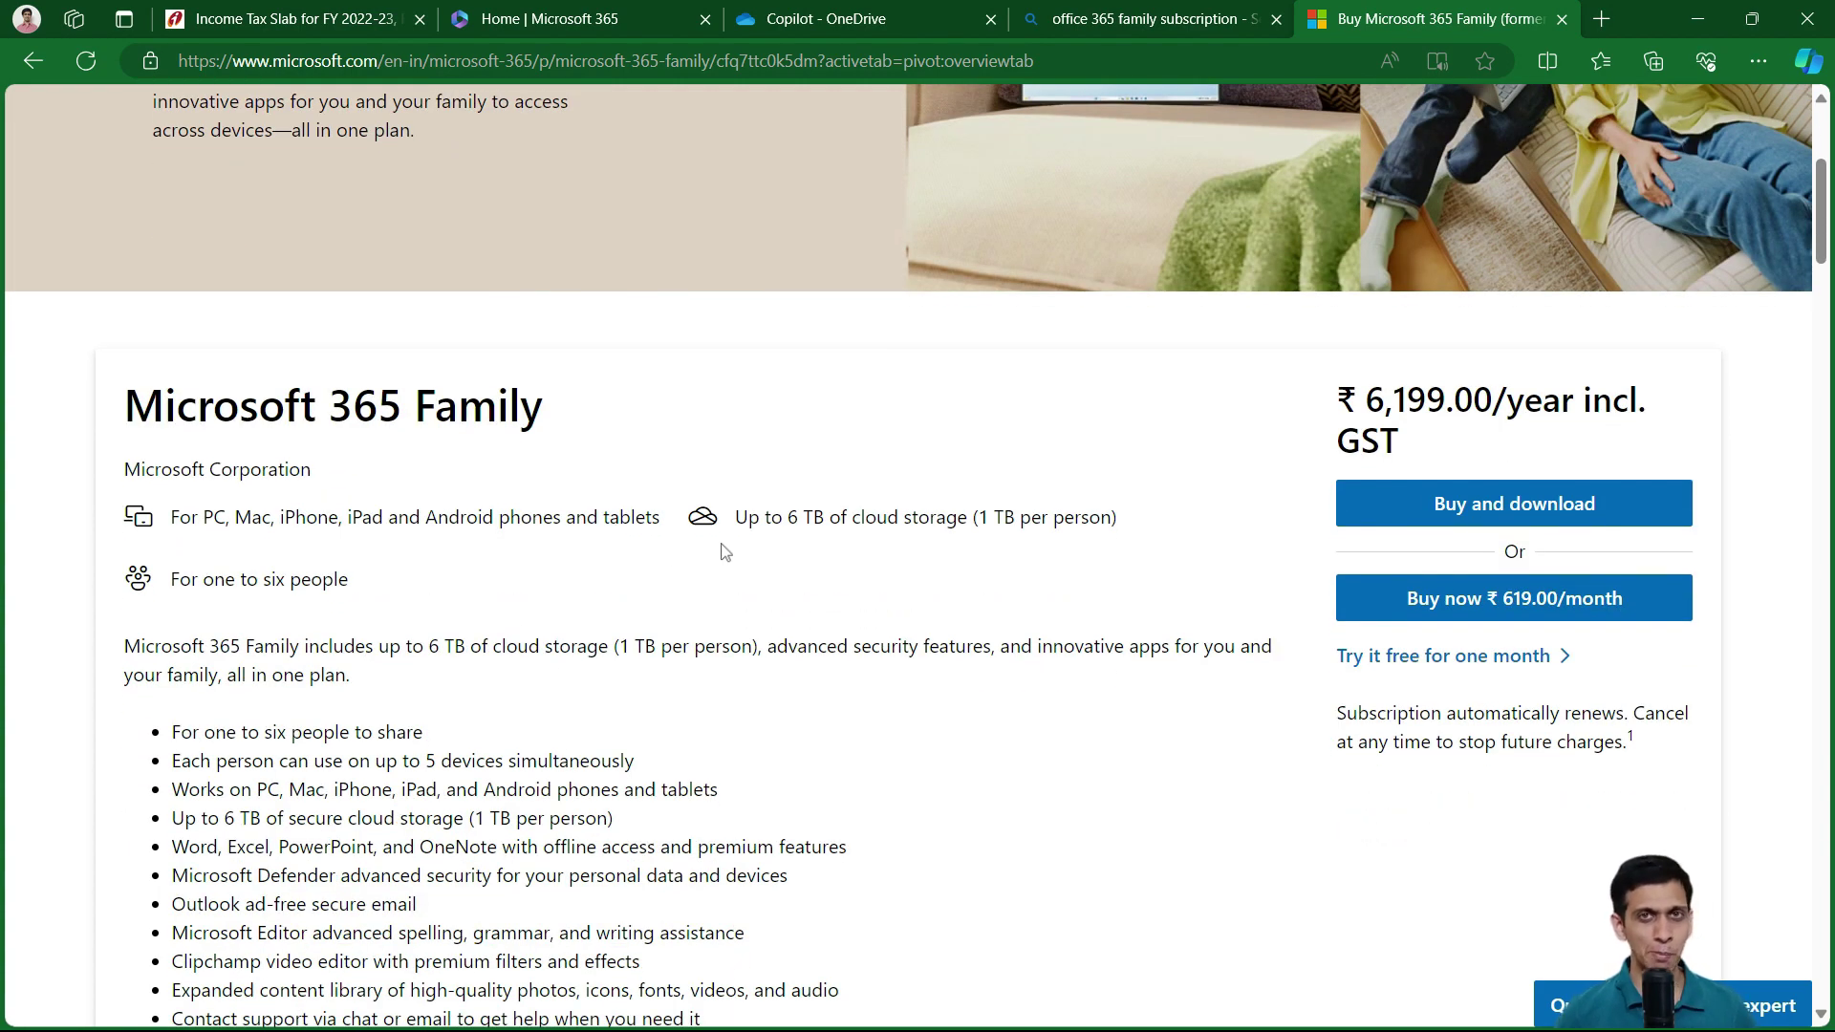
{"action": "scroll", "coordinate": [726, 554], "scroll_direction": "up", "scroll_amount": 2}
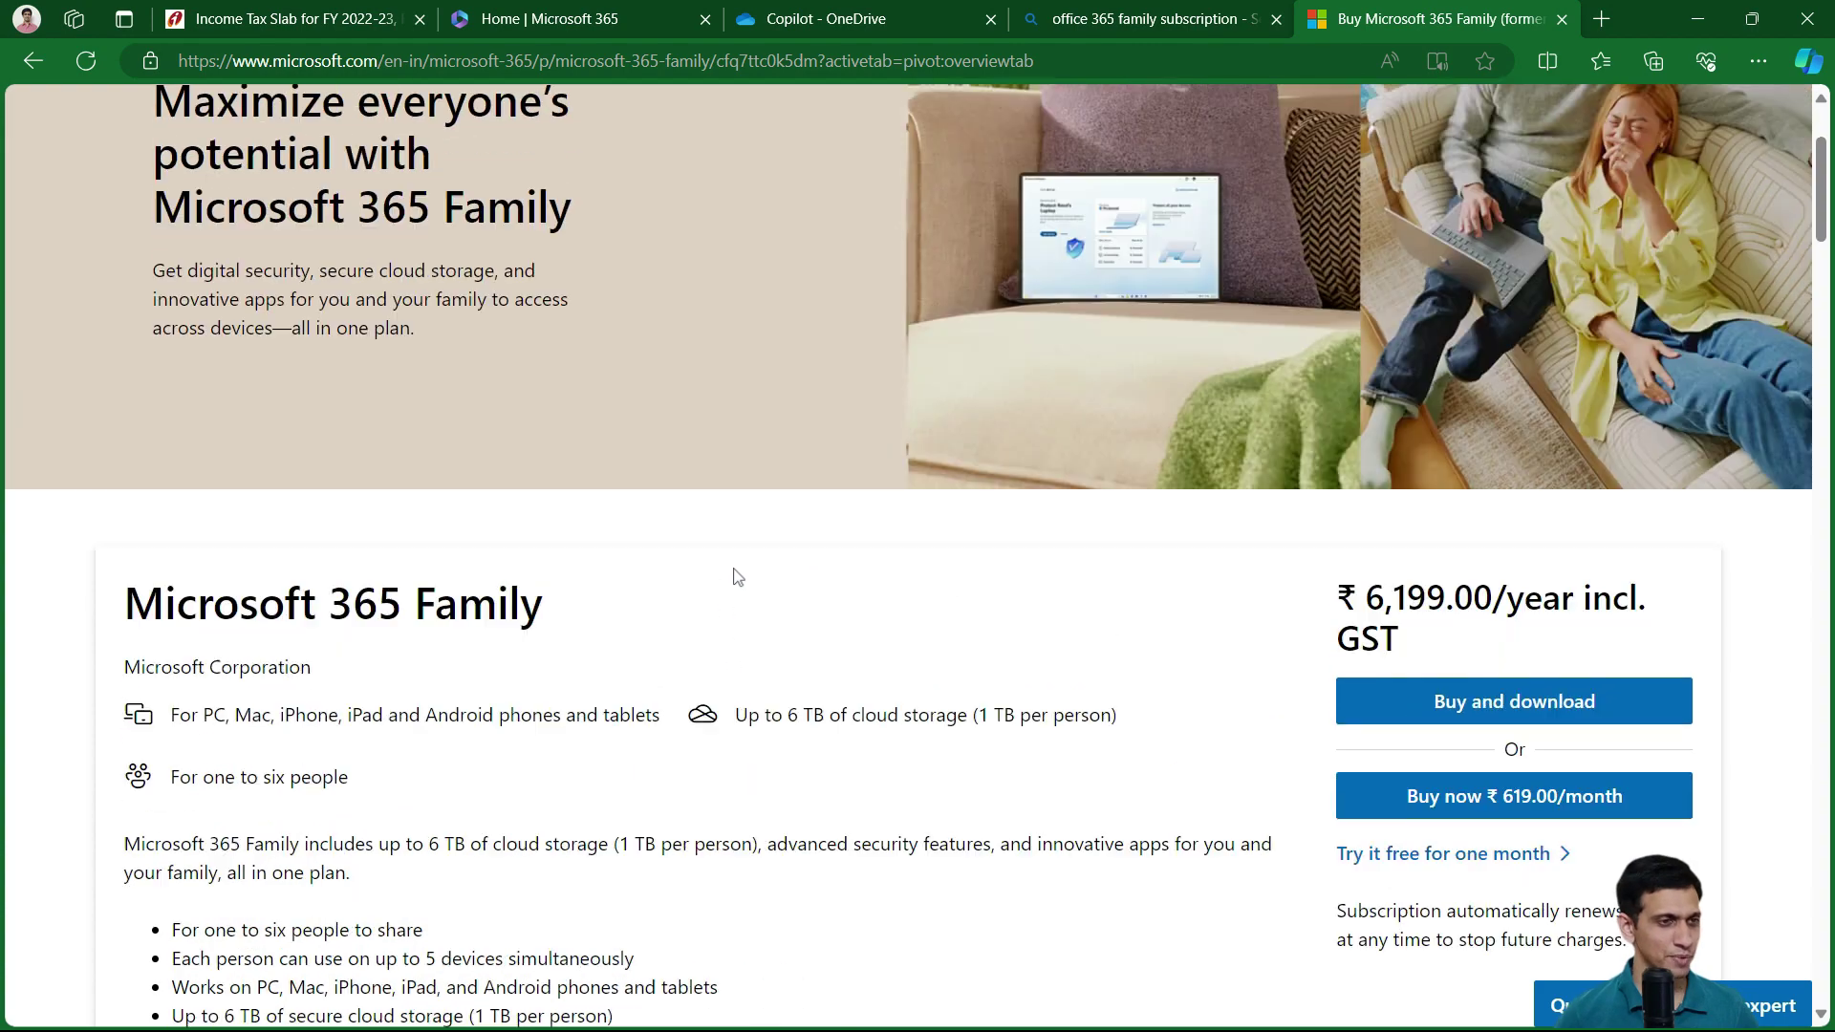
{"action": "scroll", "coordinate": [593, 355], "scroll_direction": "up", "scroll_amount": 1}
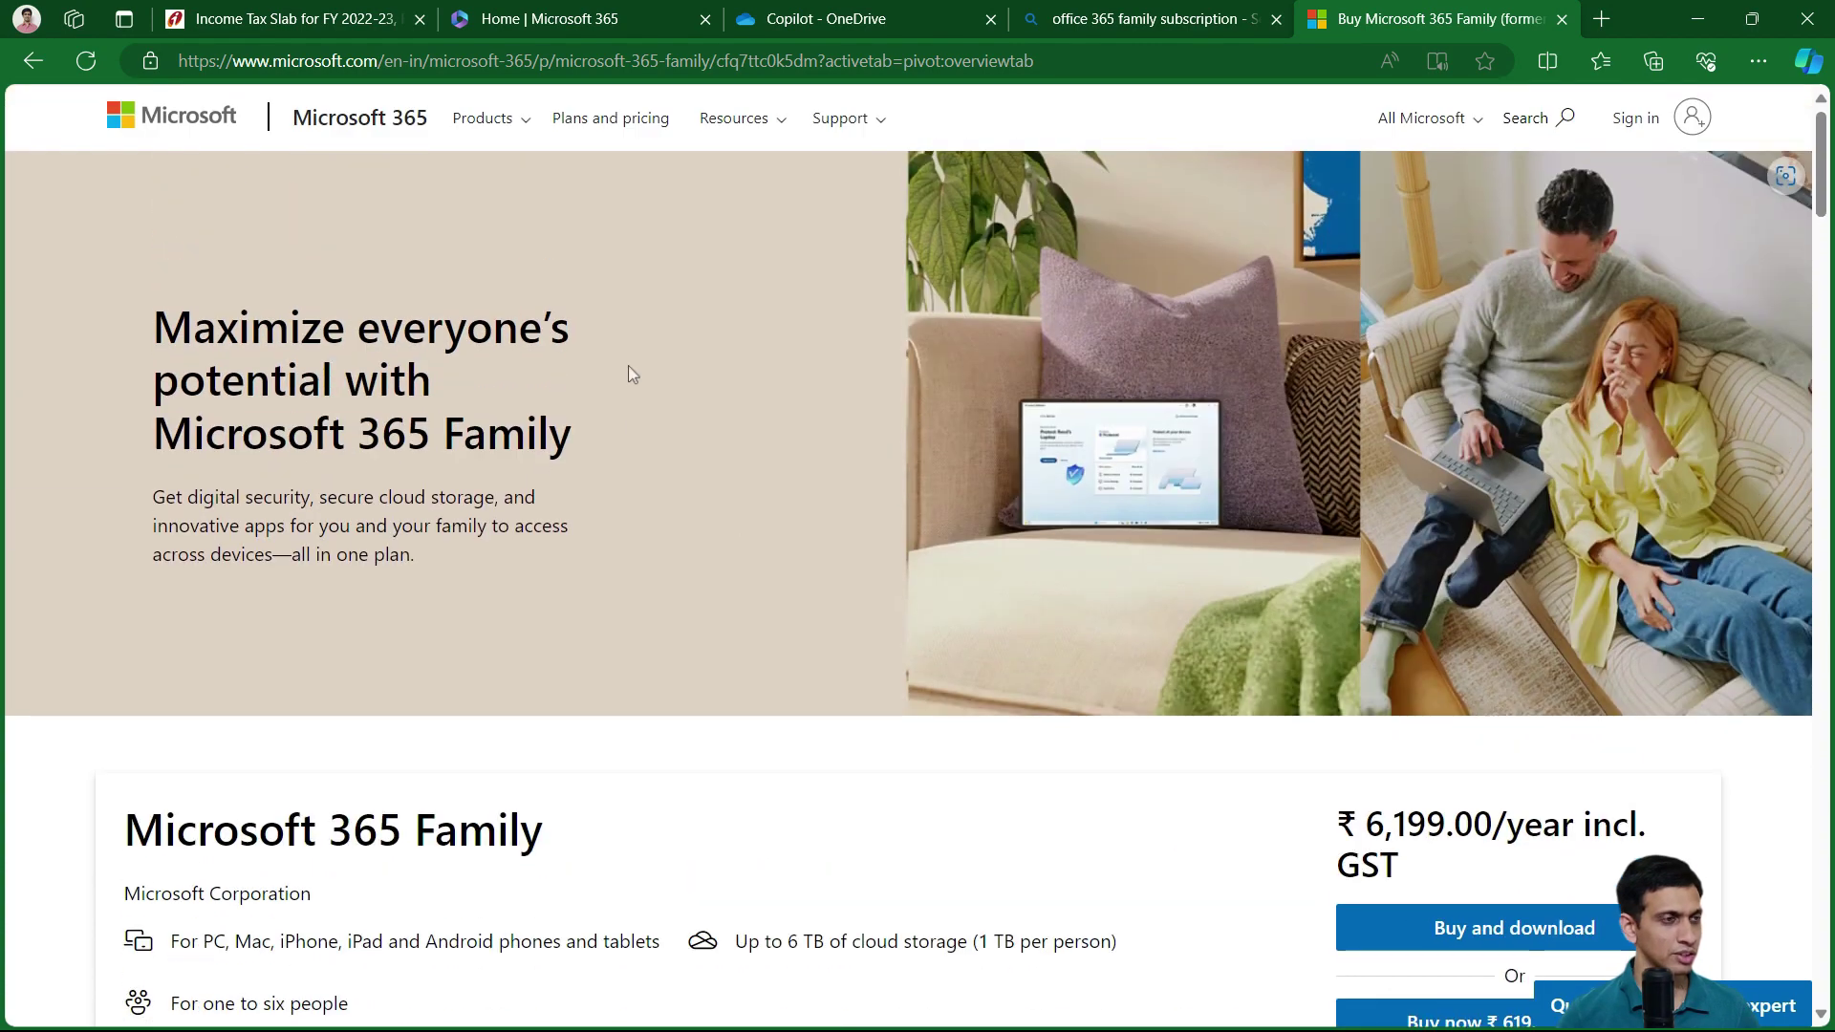
{"action": "scroll", "coordinate": [967, 496], "scroll_direction": "down", "scroll_amount": 9}
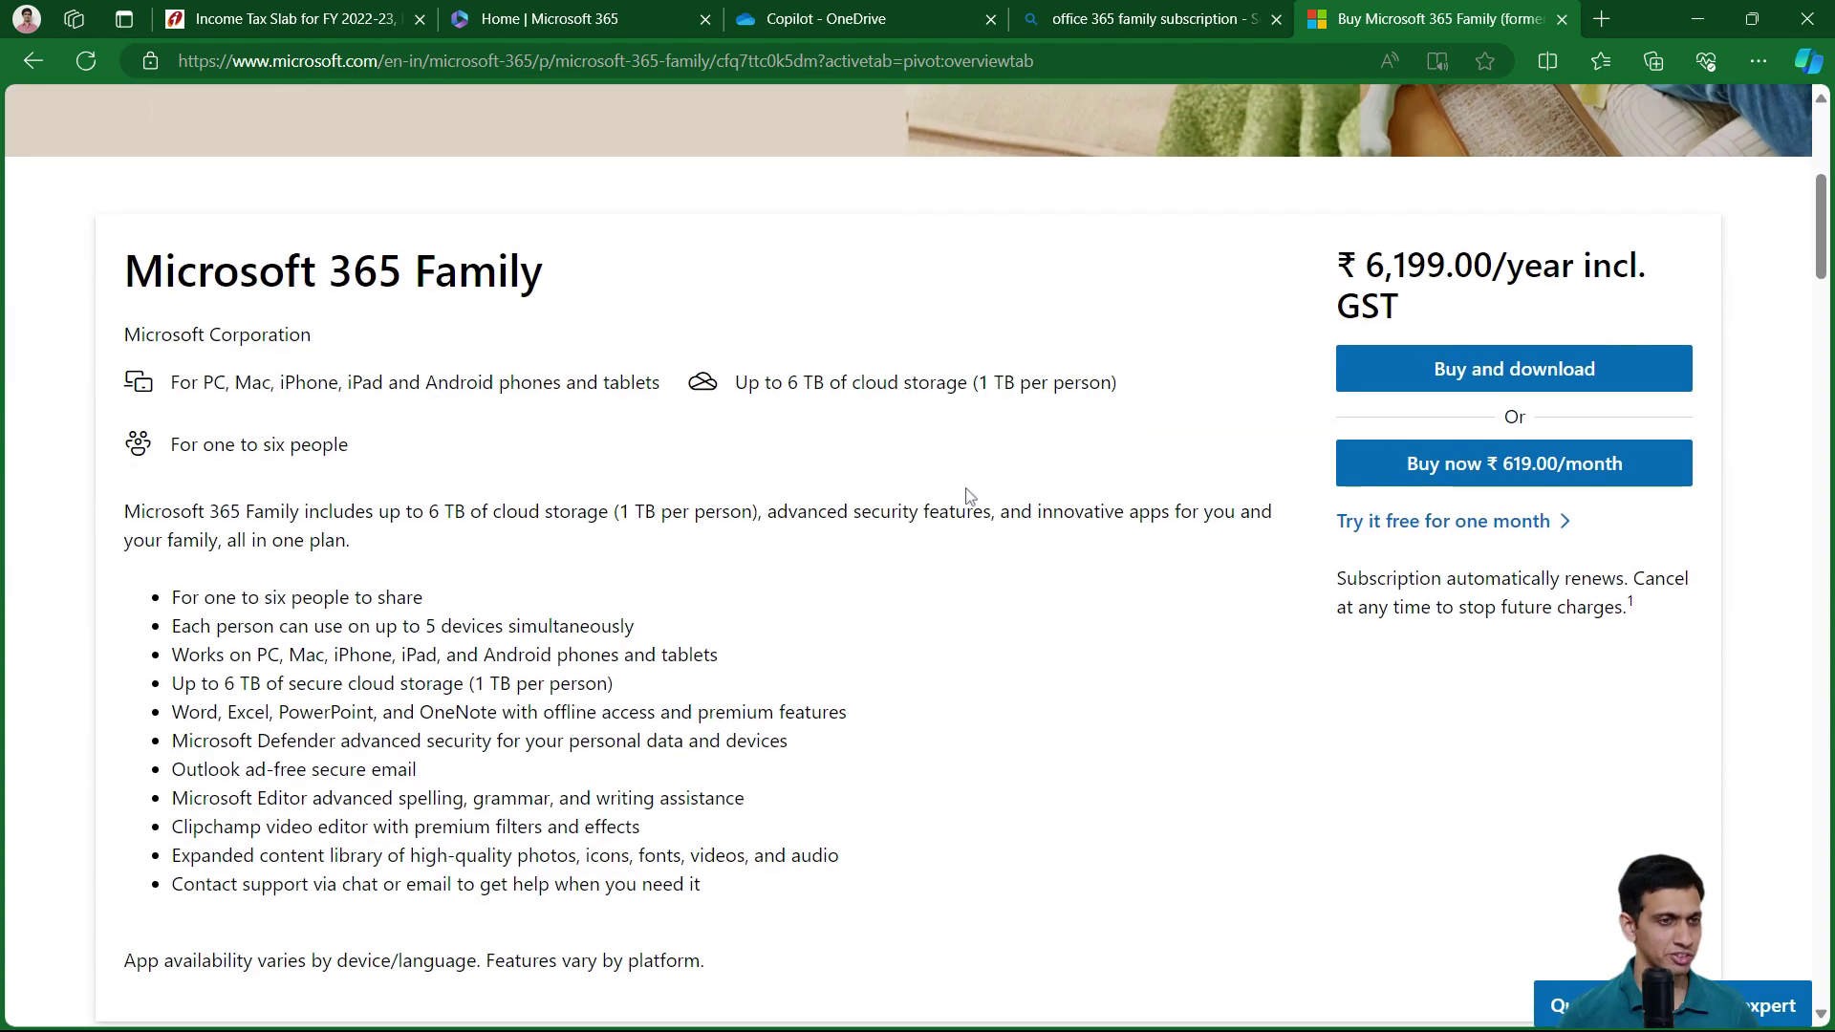
{"action": "scroll", "coordinate": [1290, 308], "scroll_direction": "up", "scroll_amount": 5}
{"action": "scroll", "coordinate": [1289, 307], "scroll_direction": "up", "scroll_amount": 4}
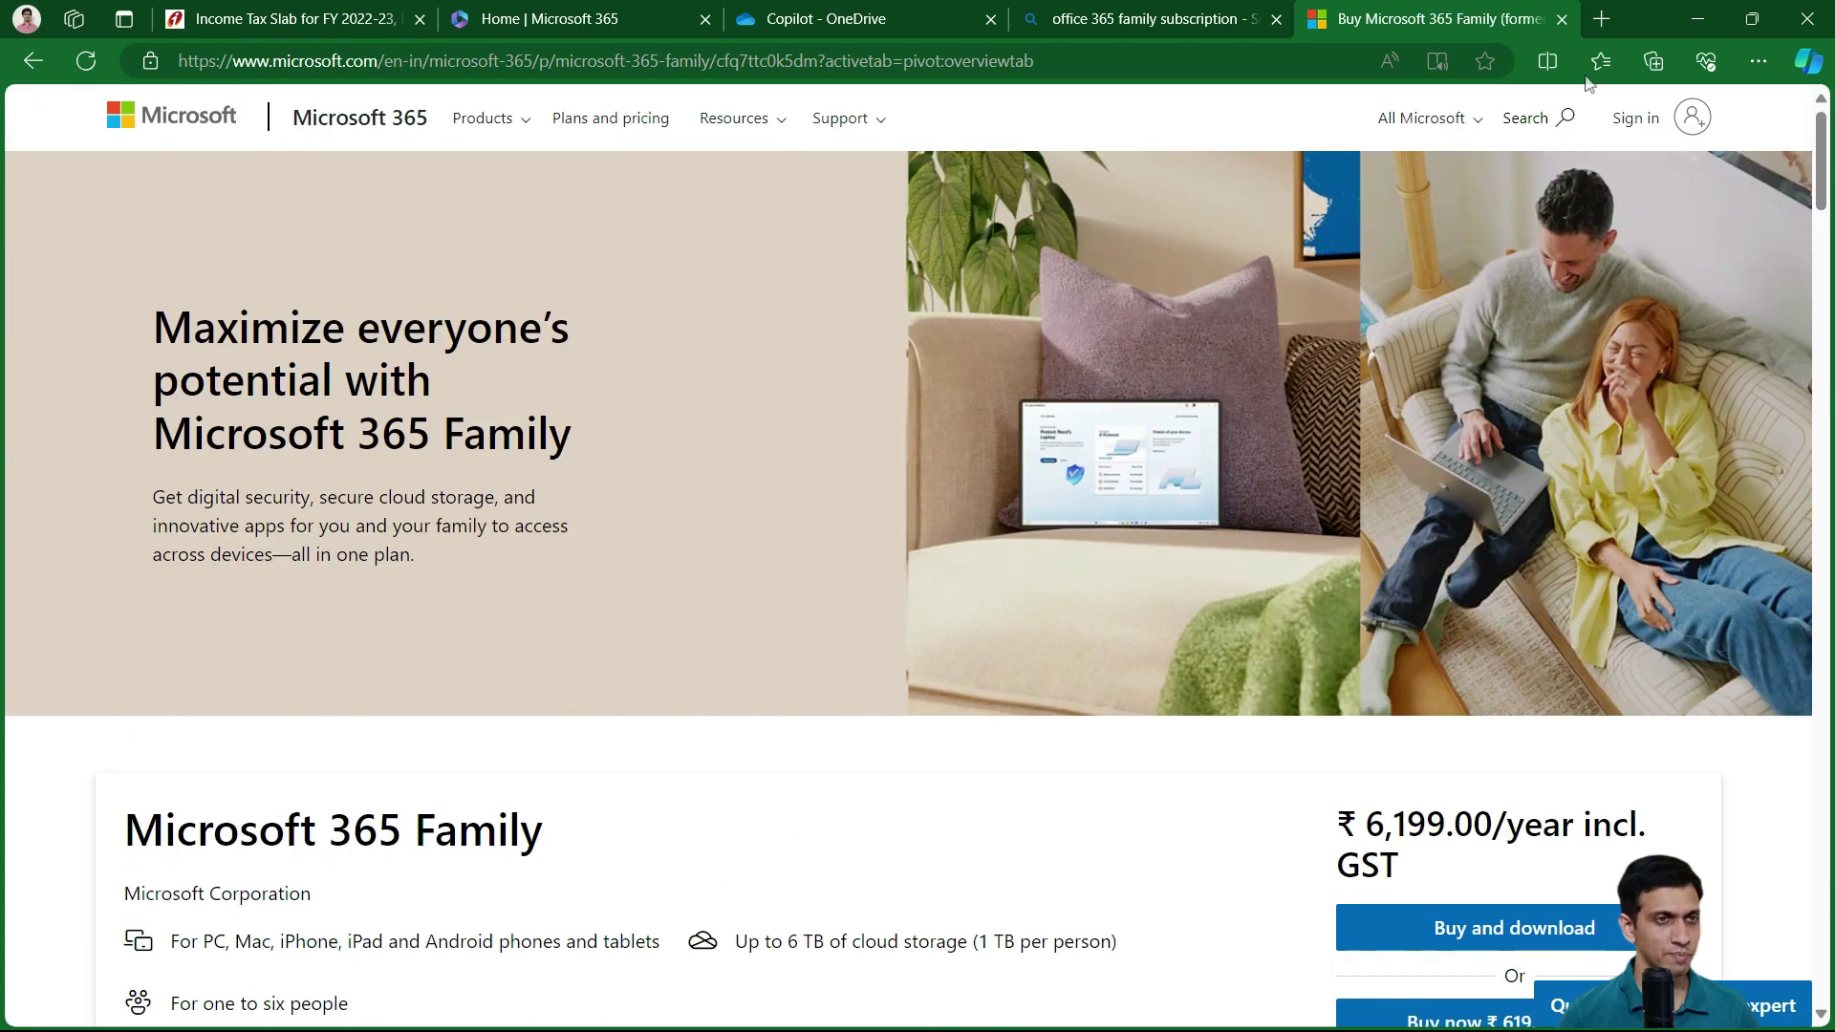
{"action": "left_click", "coordinate": [1613, 21]}
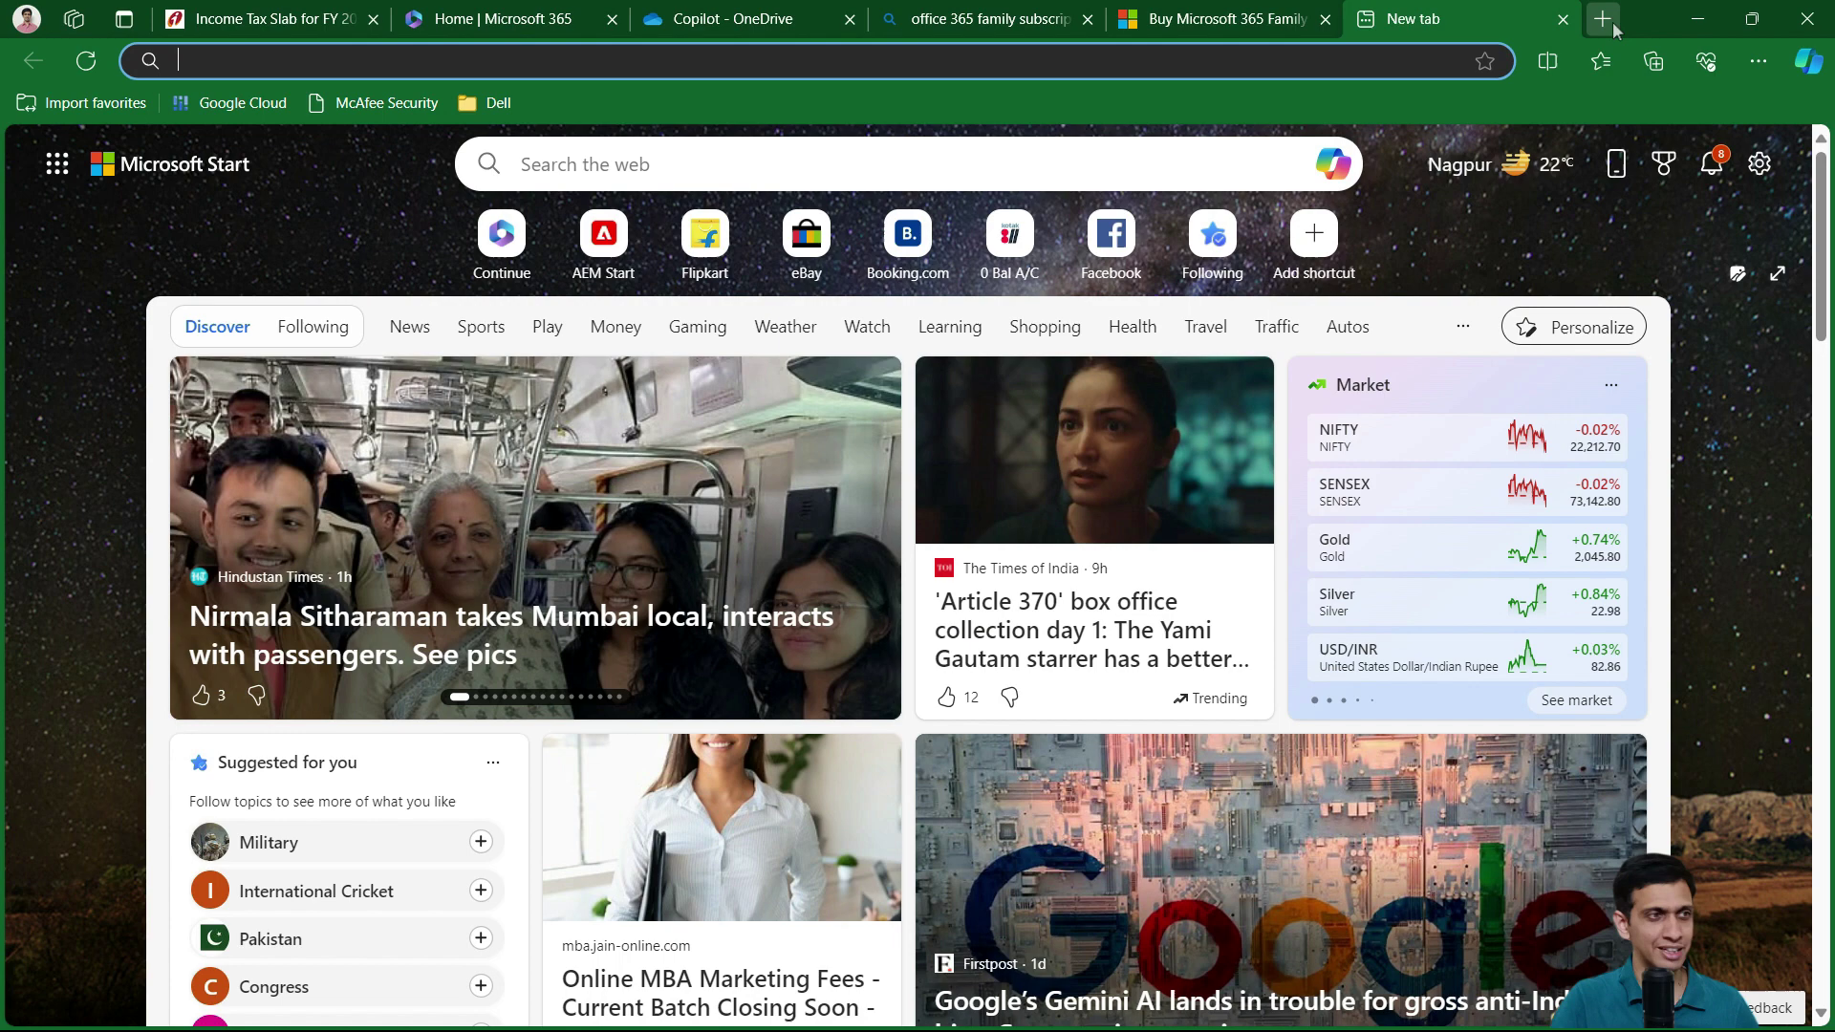
Search for 'copilot pro' and scroll the results to reach the Copilot Pro store page.
{"action": "type", "text": "copilot pro"}
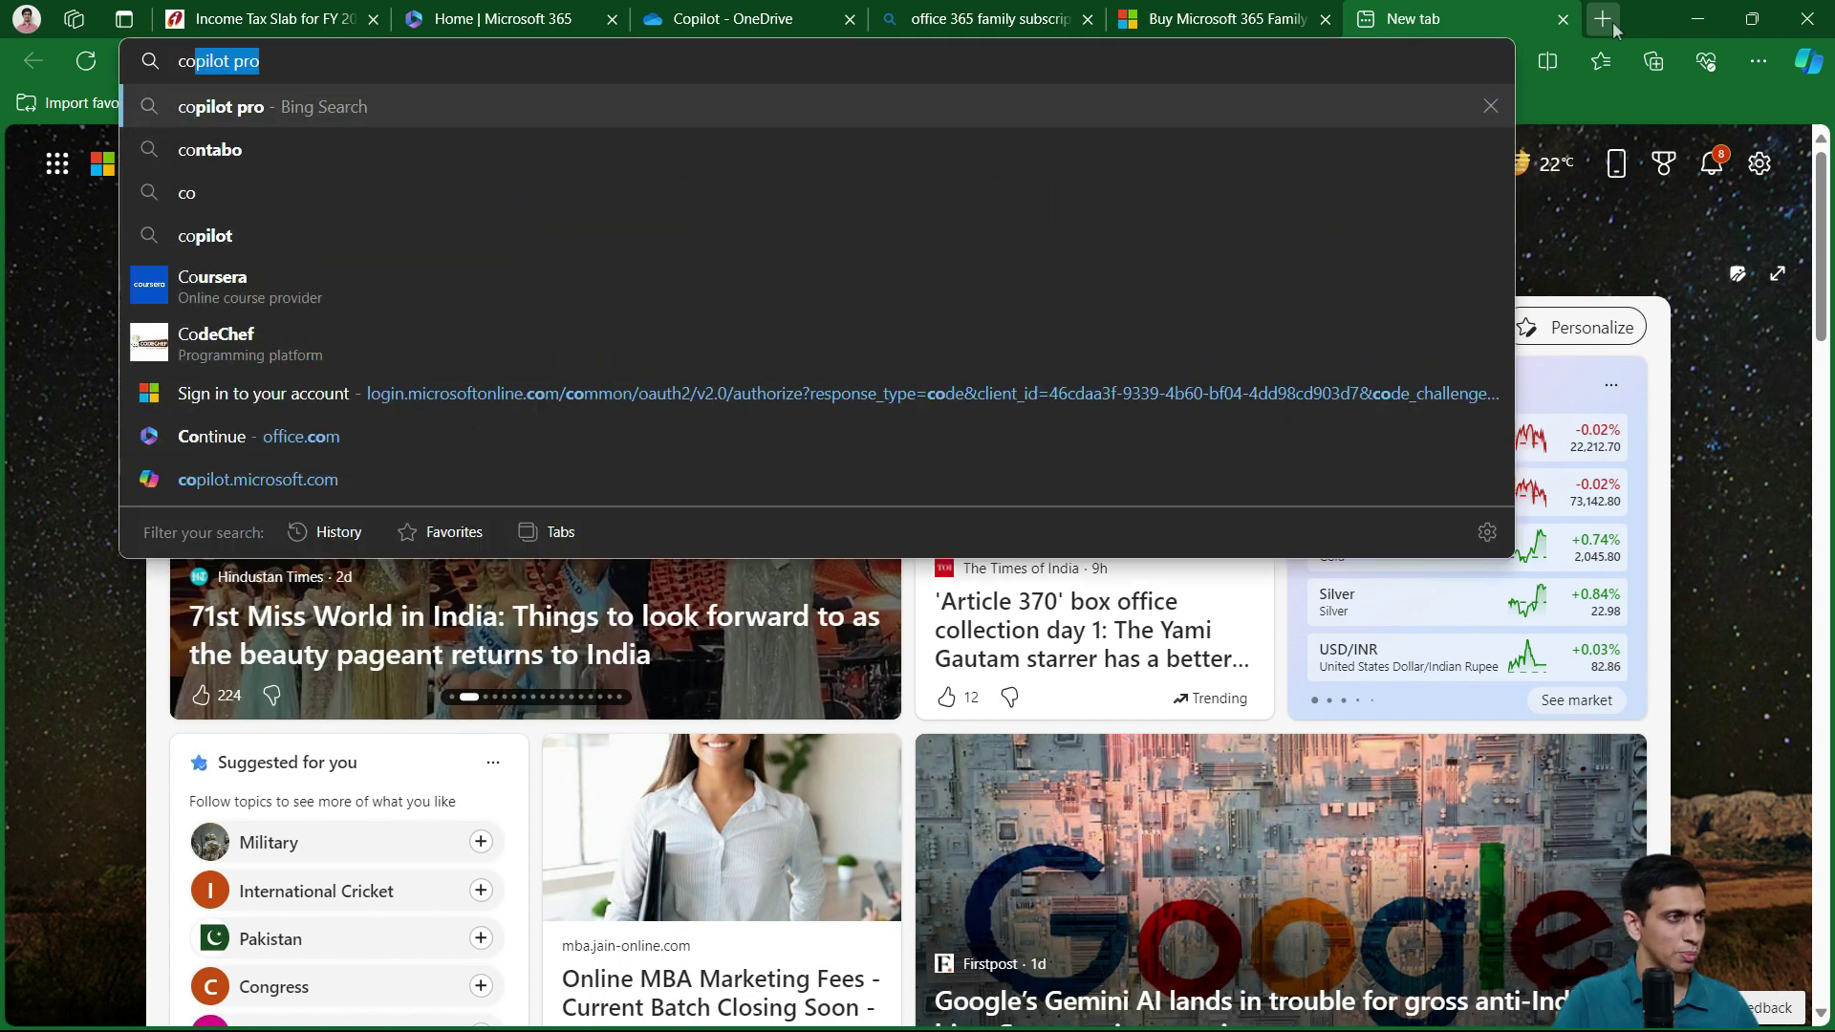
{"action": "key", "text": "Return"}
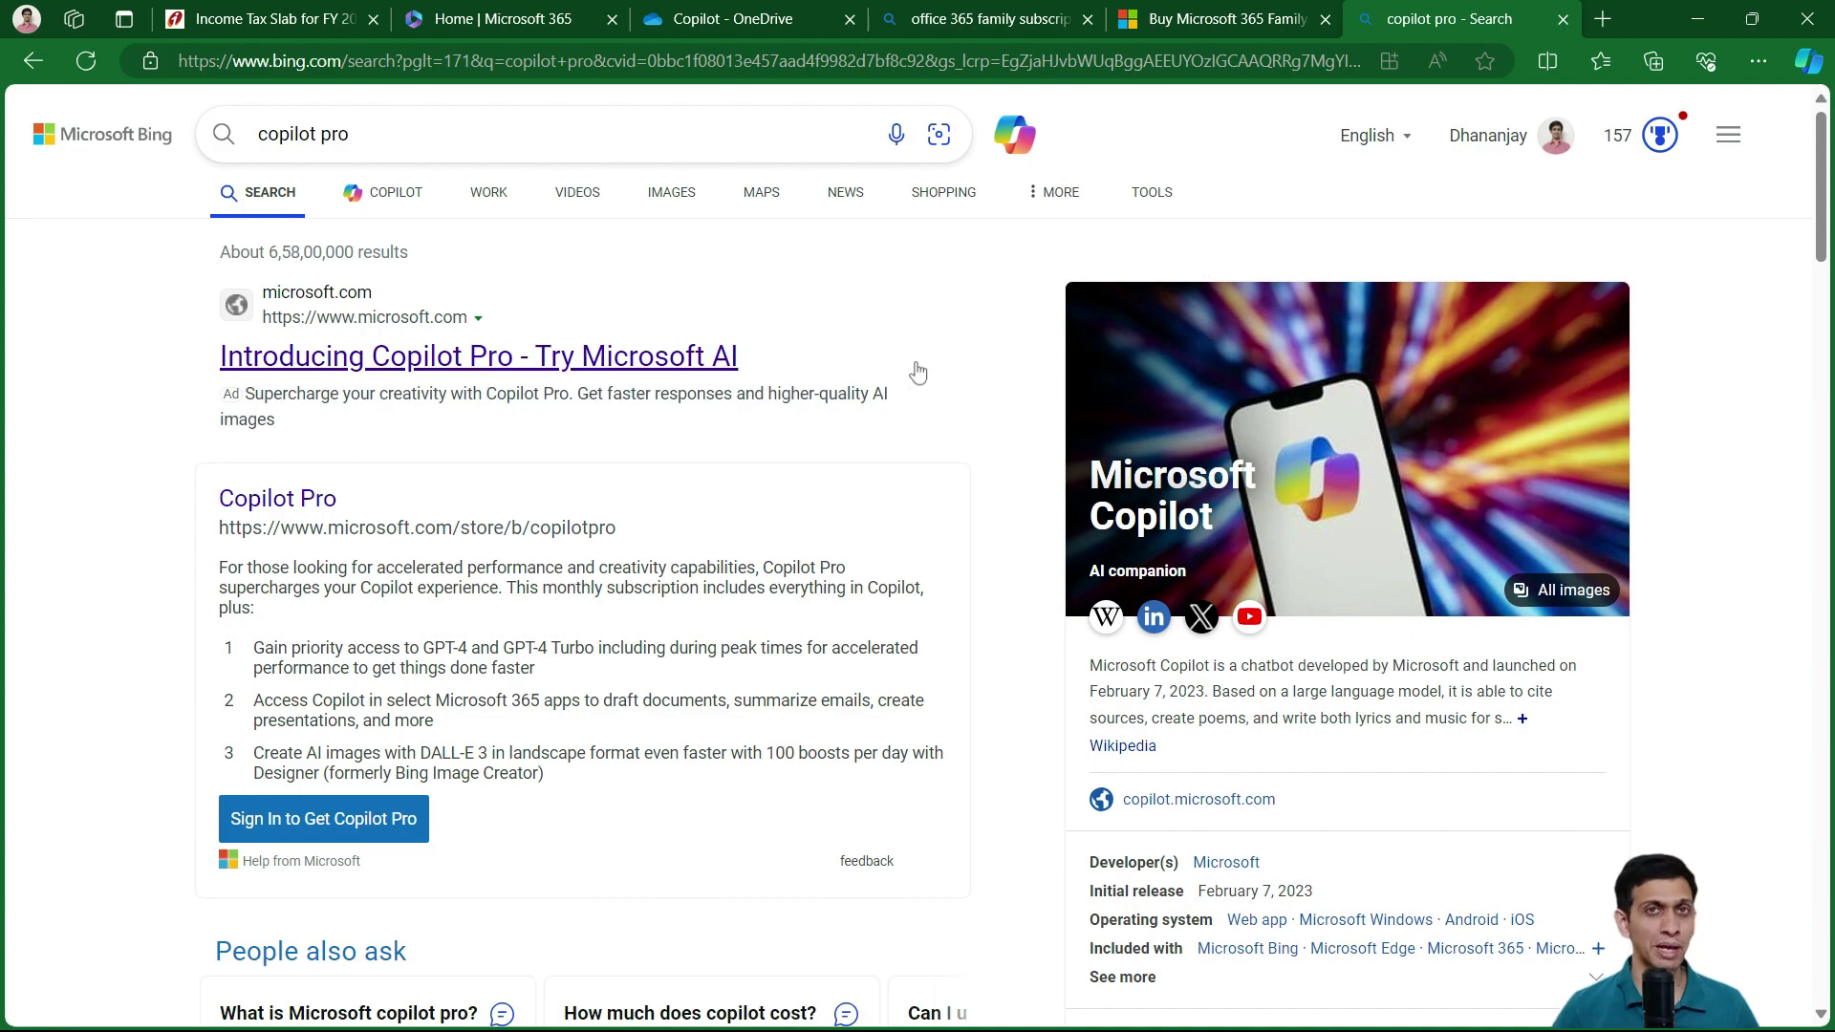
{"action": "scroll", "coordinate": [827, 421], "scroll_direction": "down", "scroll_amount": 4}
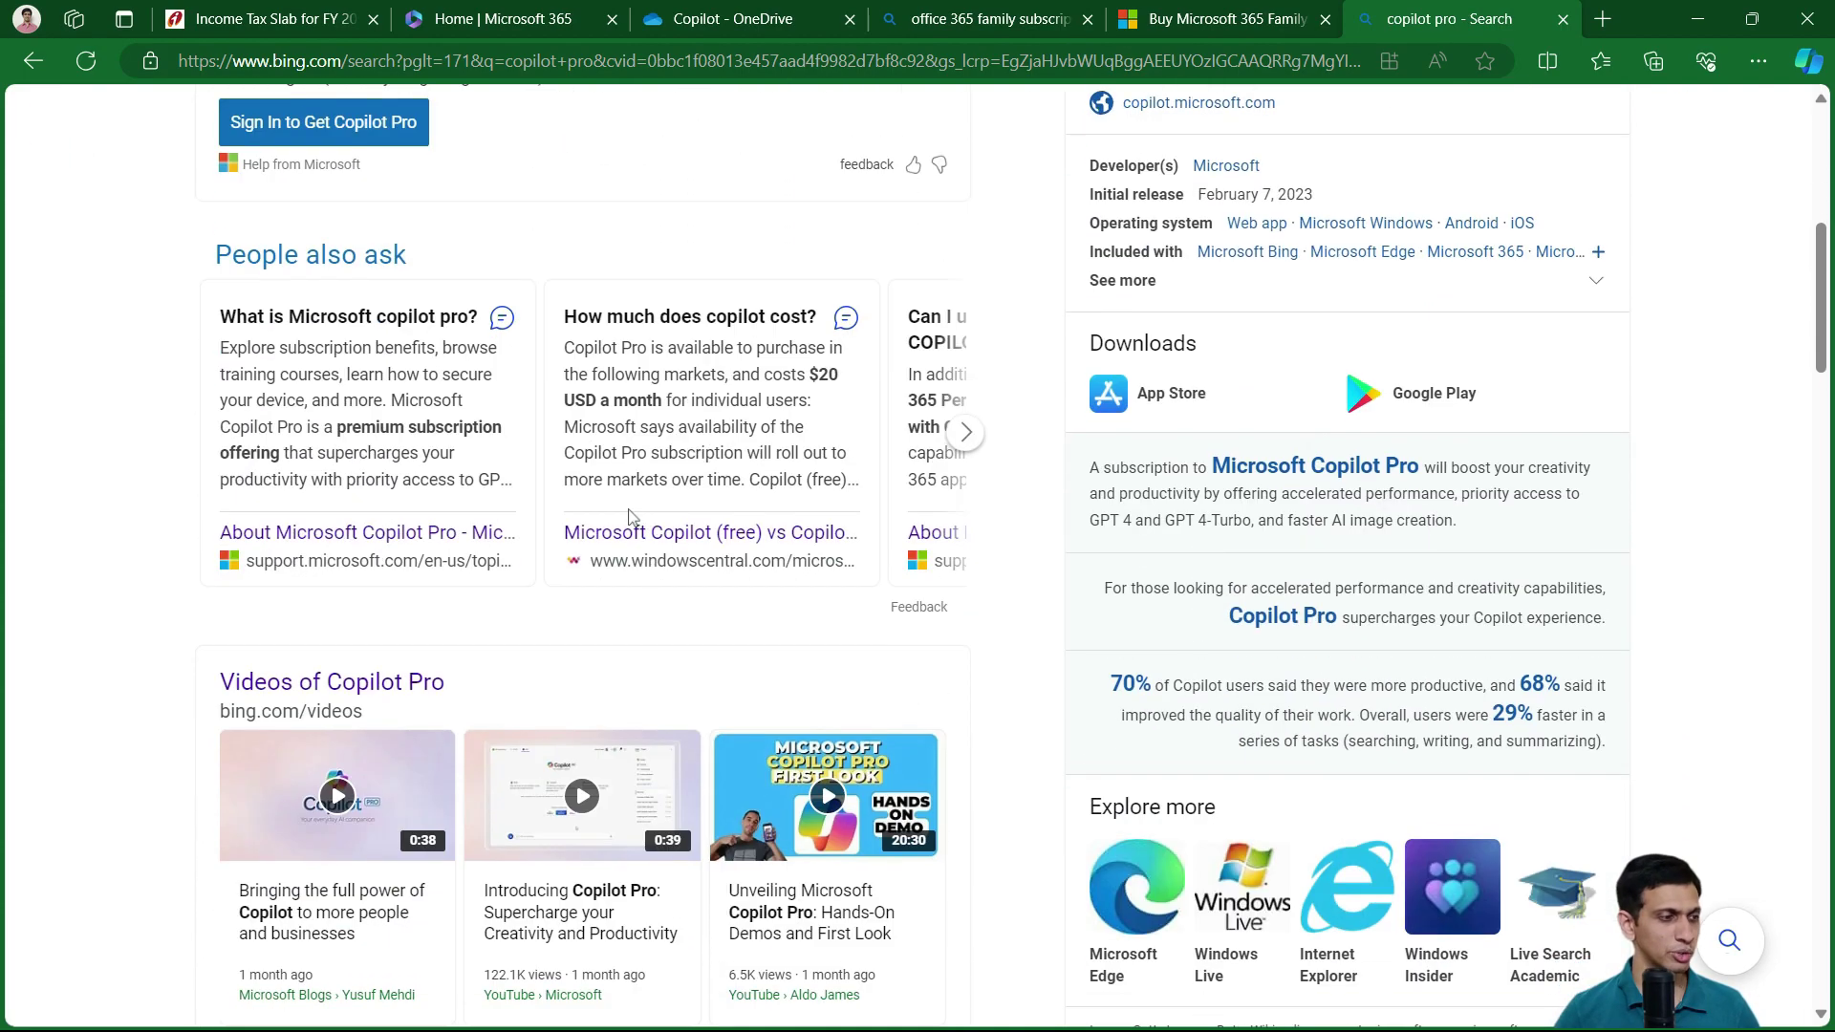
{"action": "scroll", "coordinate": [628, 517], "scroll_direction": "down", "scroll_amount": 10}
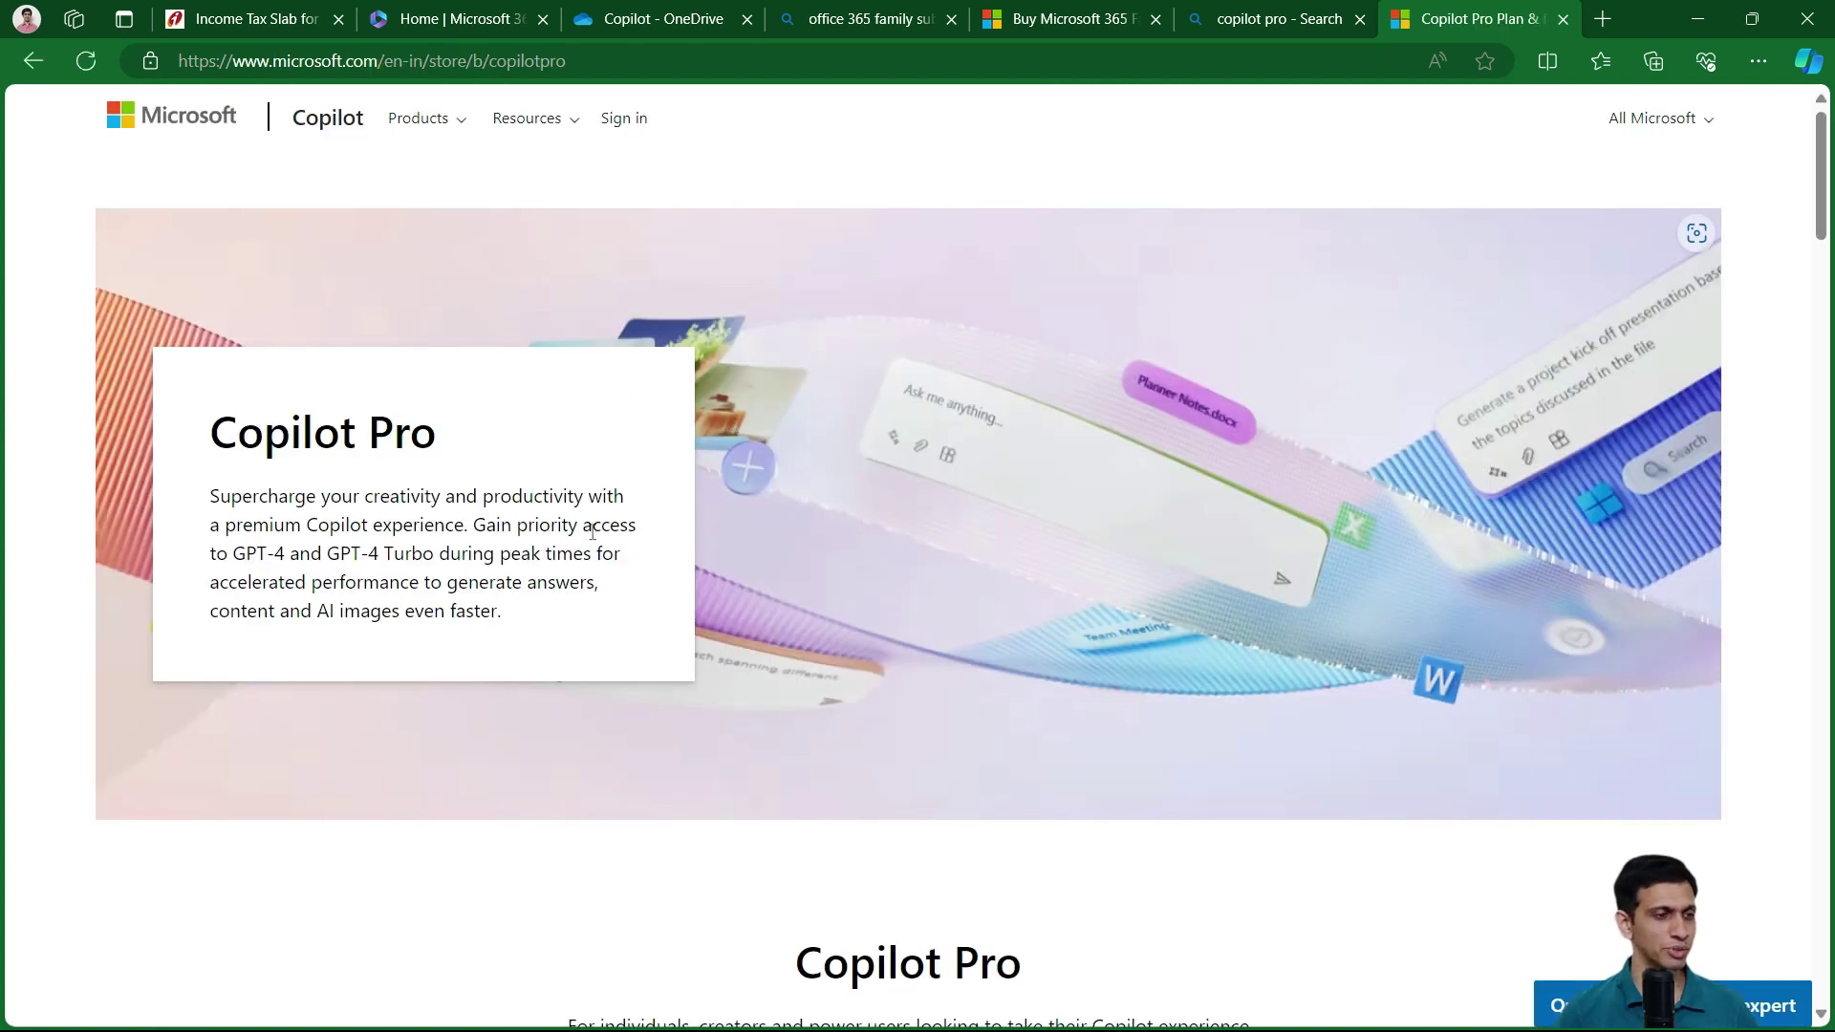
Scroll to the Copilot Pro price of ₹2,000.00 user/month, then return to the Microsoft 365 Family tab.
{"action": "scroll", "coordinate": [593, 532], "scroll_direction": "down", "scroll_amount": 5}
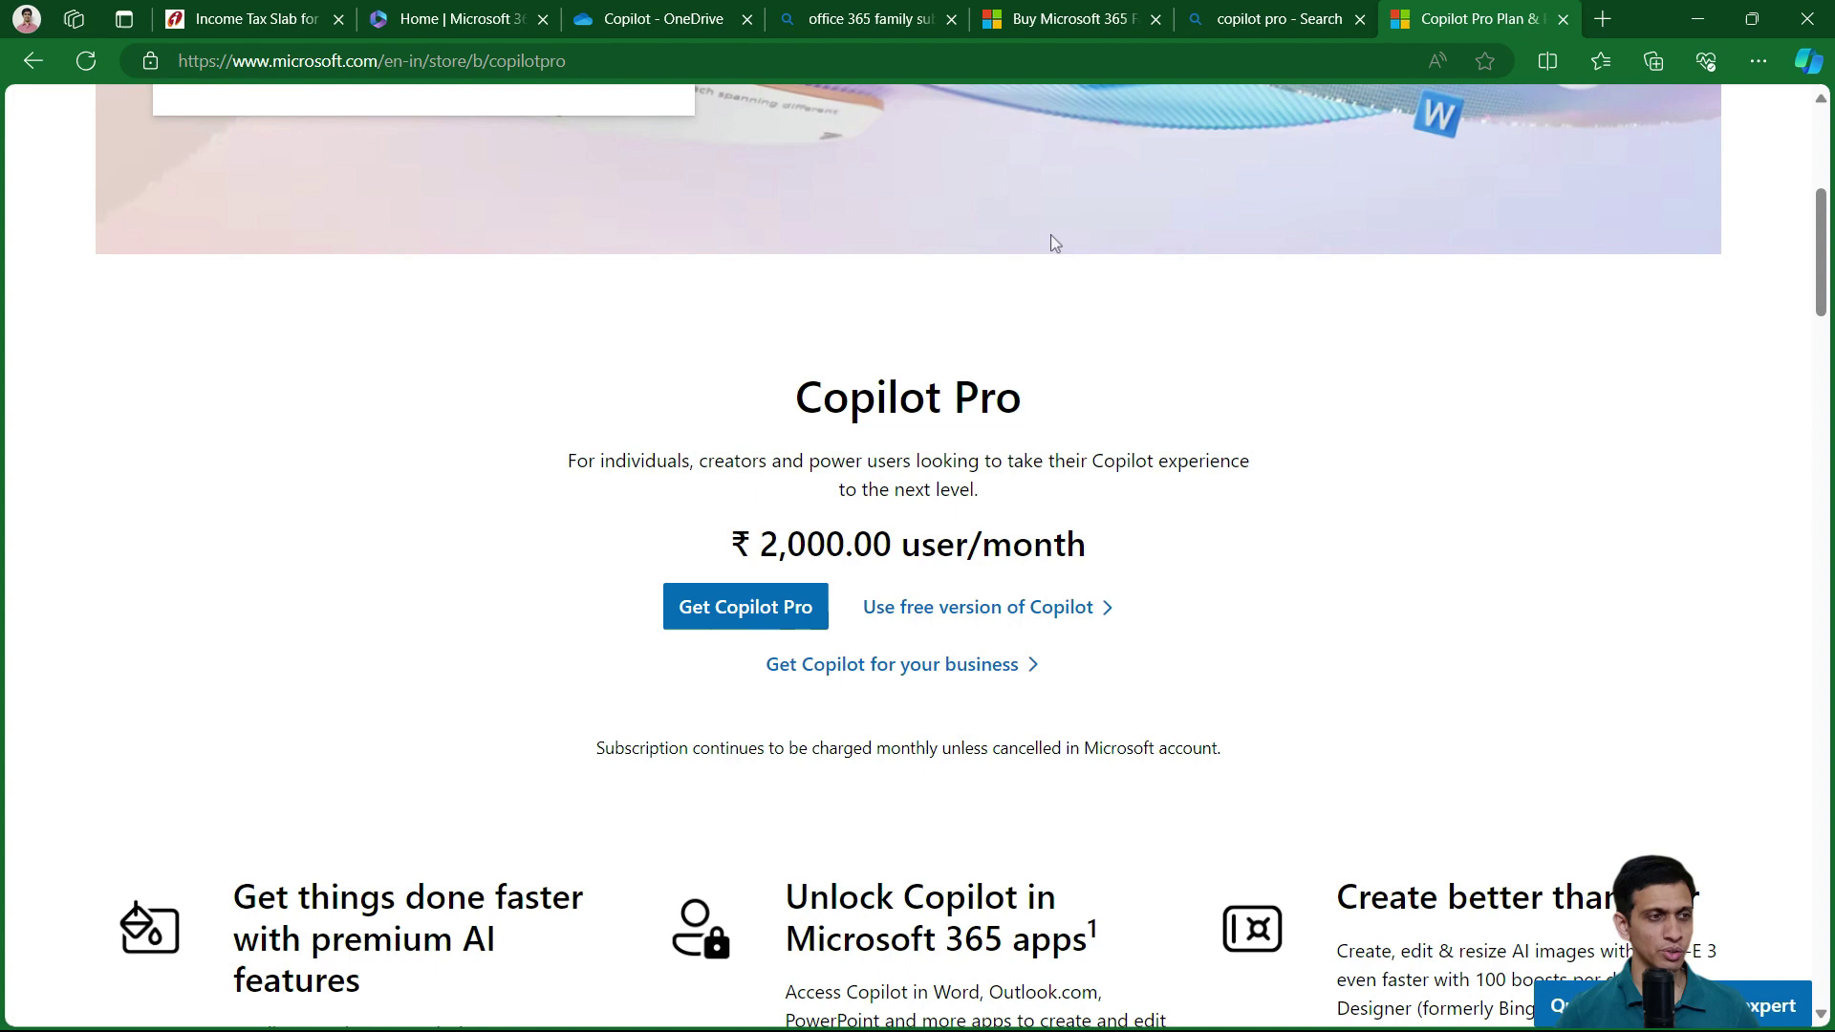
{"action": "left_click", "coordinate": [1064, 27]}
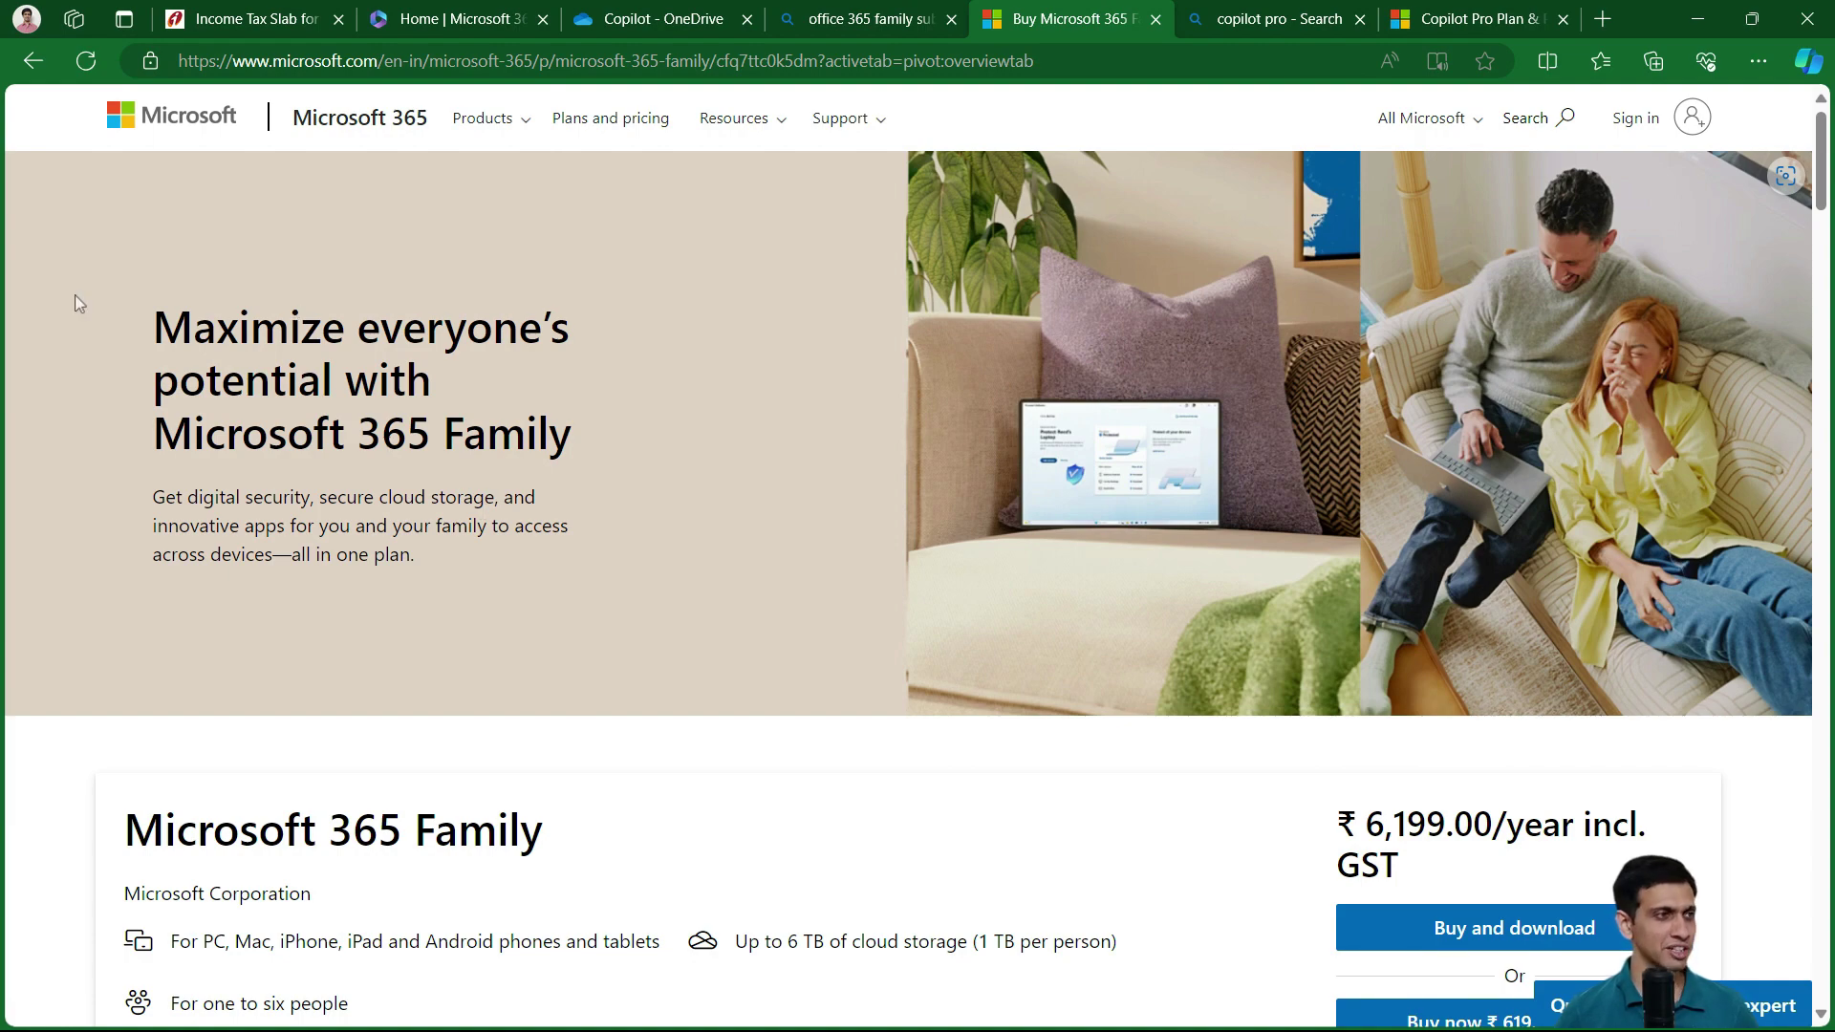
Browse Pricing for Business plans (₹145–₹1,830 user/month), then switch back to the Copilot Pro tab.
{"action": "left_click", "coordinate": [520, 122]}
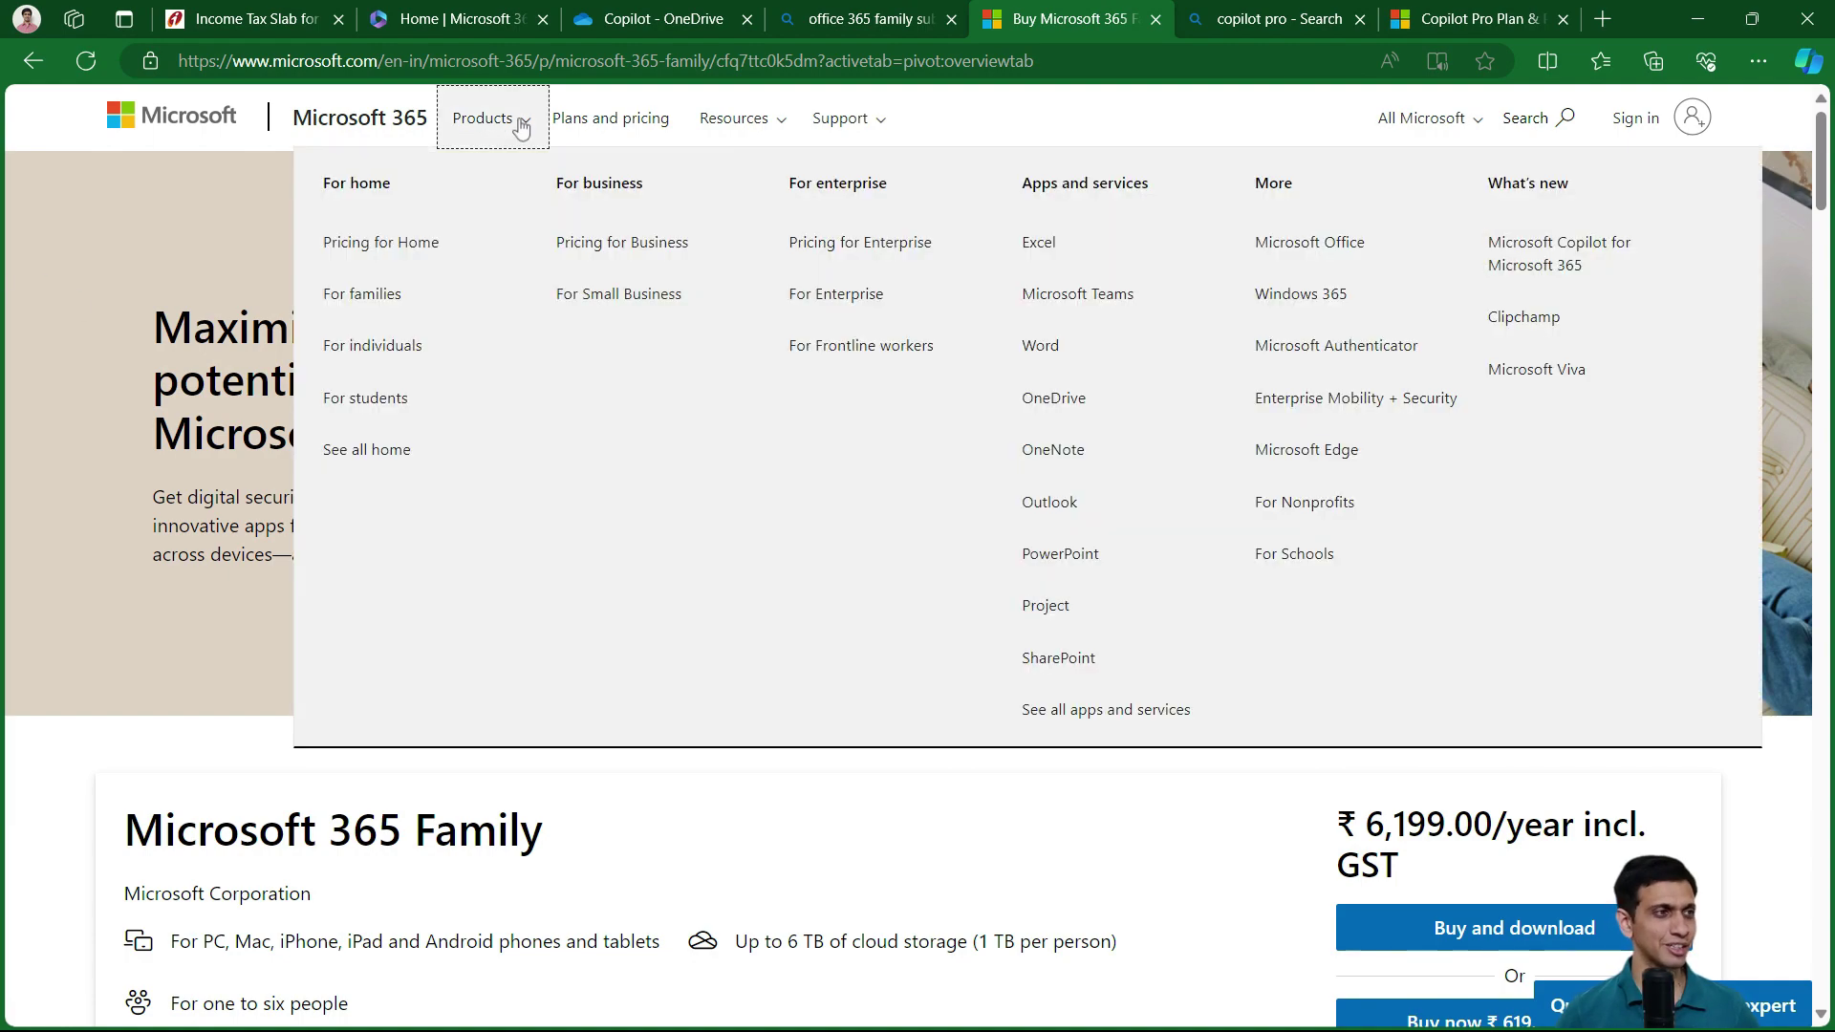
{"action": "left_click", "coordinate": [620, 256]}
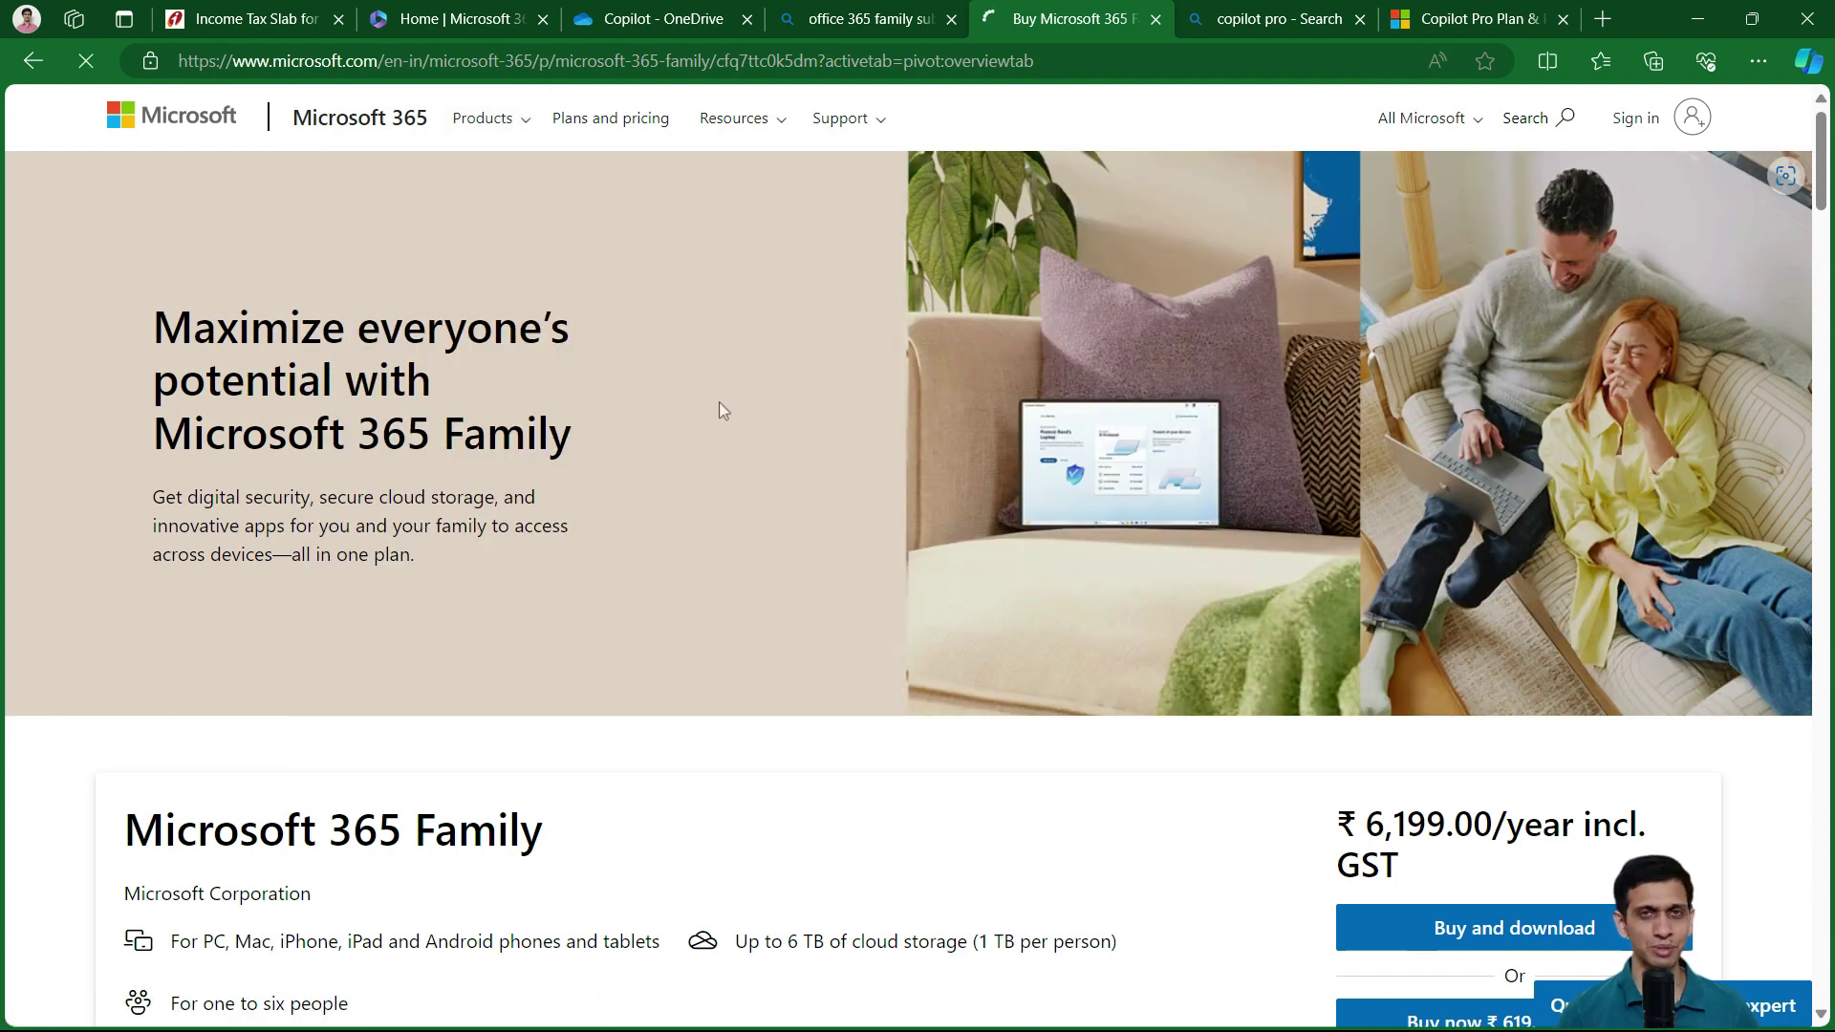
{"action": "scroll", "coordinate": [789, 413], "scroll_direction": "down", "scroll_amount": 3}
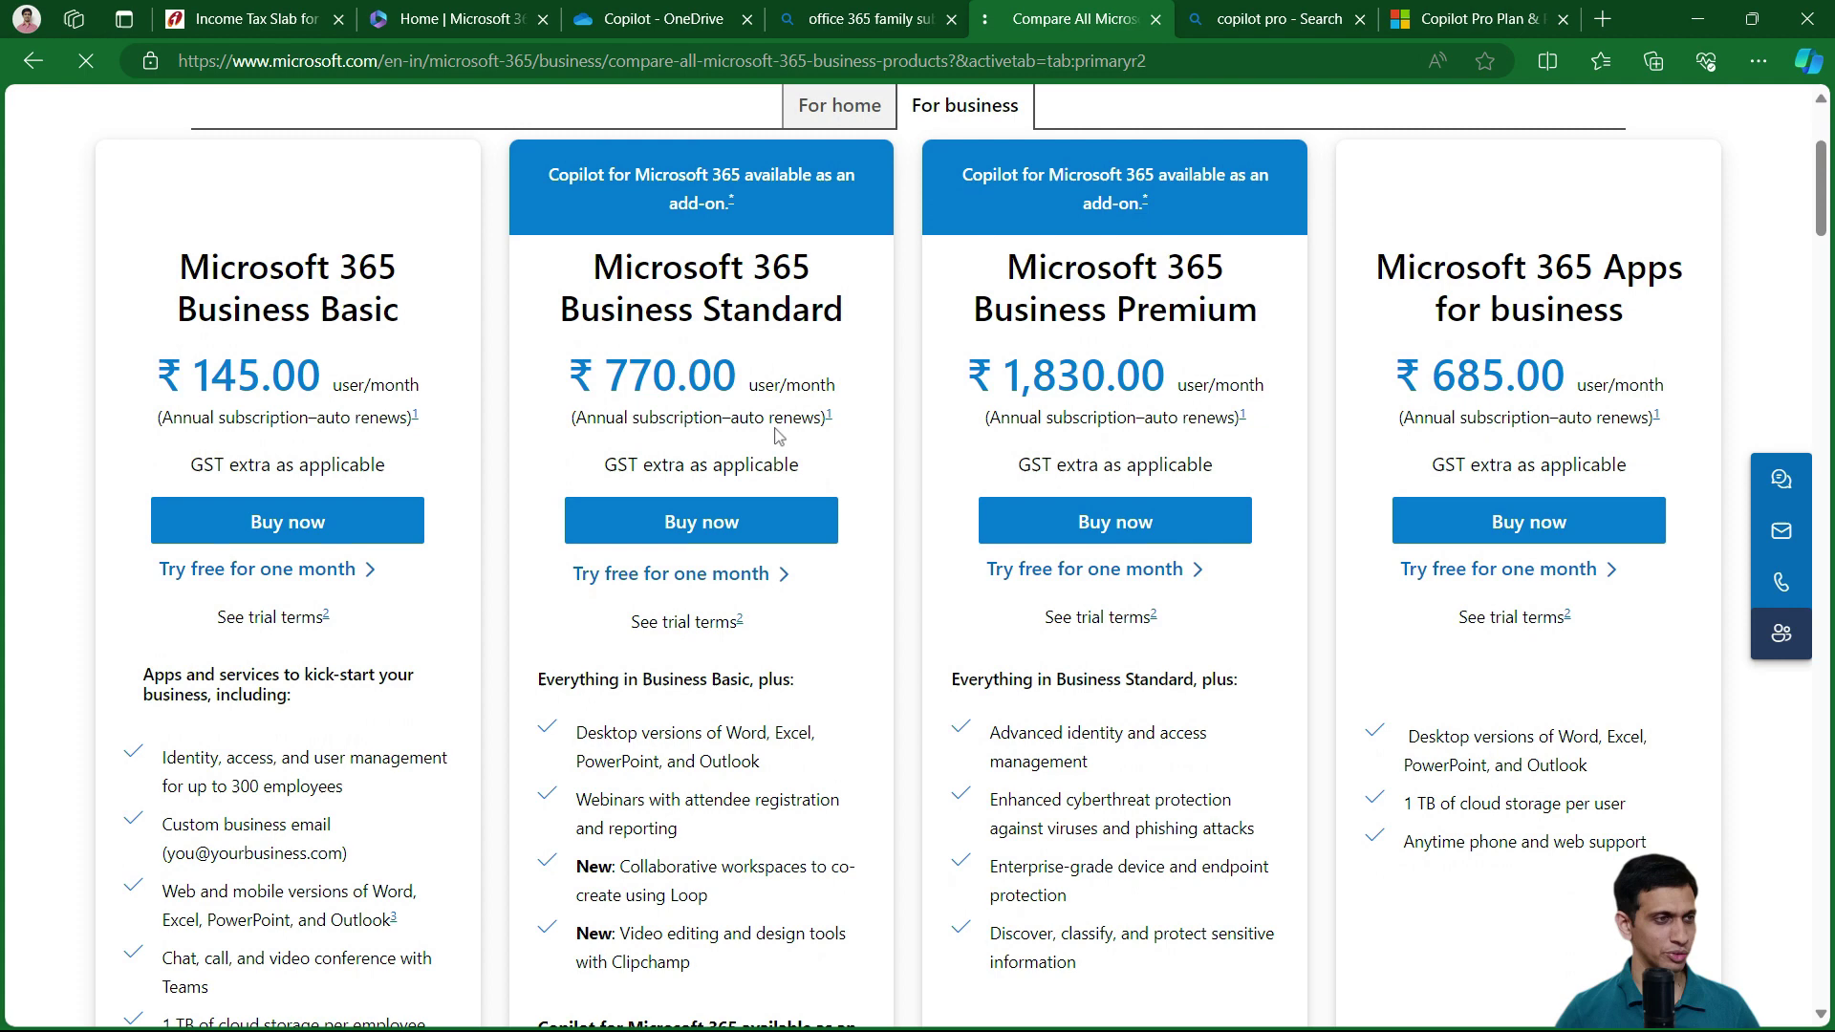
{"action": "scroll", "coordinate": [789, 413], "scroll_direction": "up", "scroll_amount": 3}
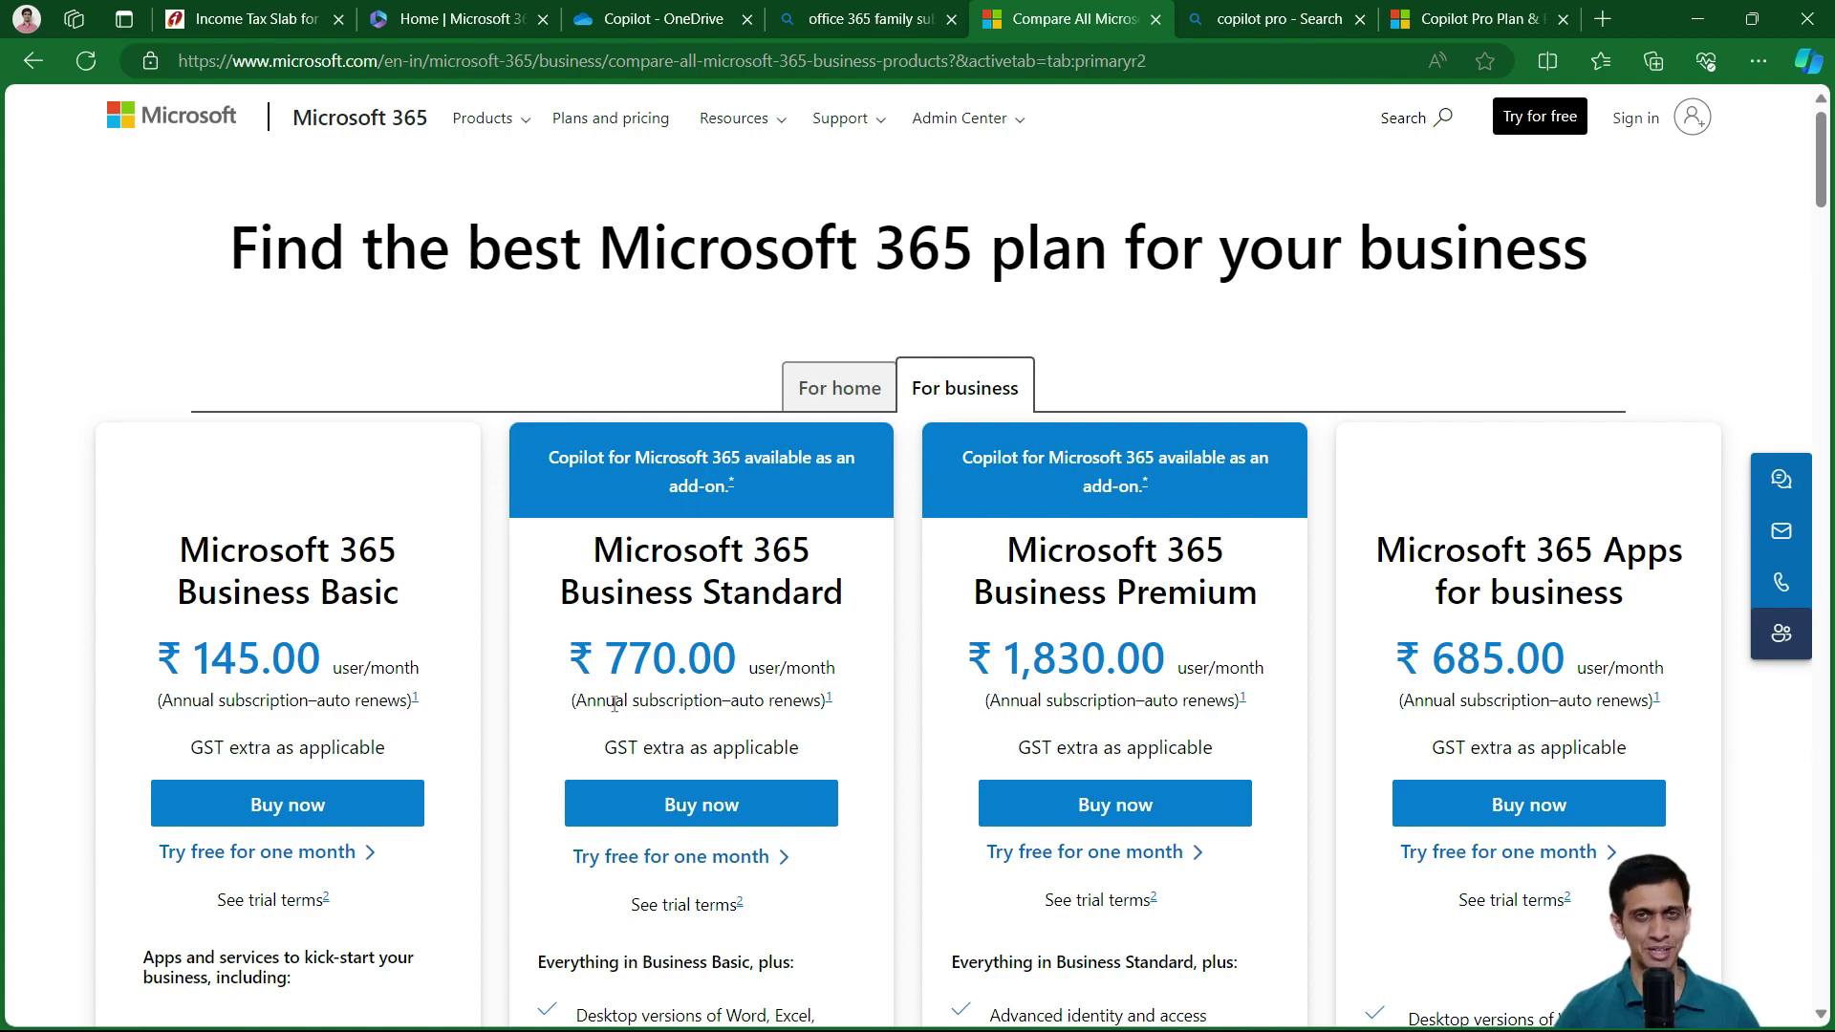
{"action": "scroll", "coordinate": [897, 659], "scroll_direction": "down", "scroll_amount": 8}
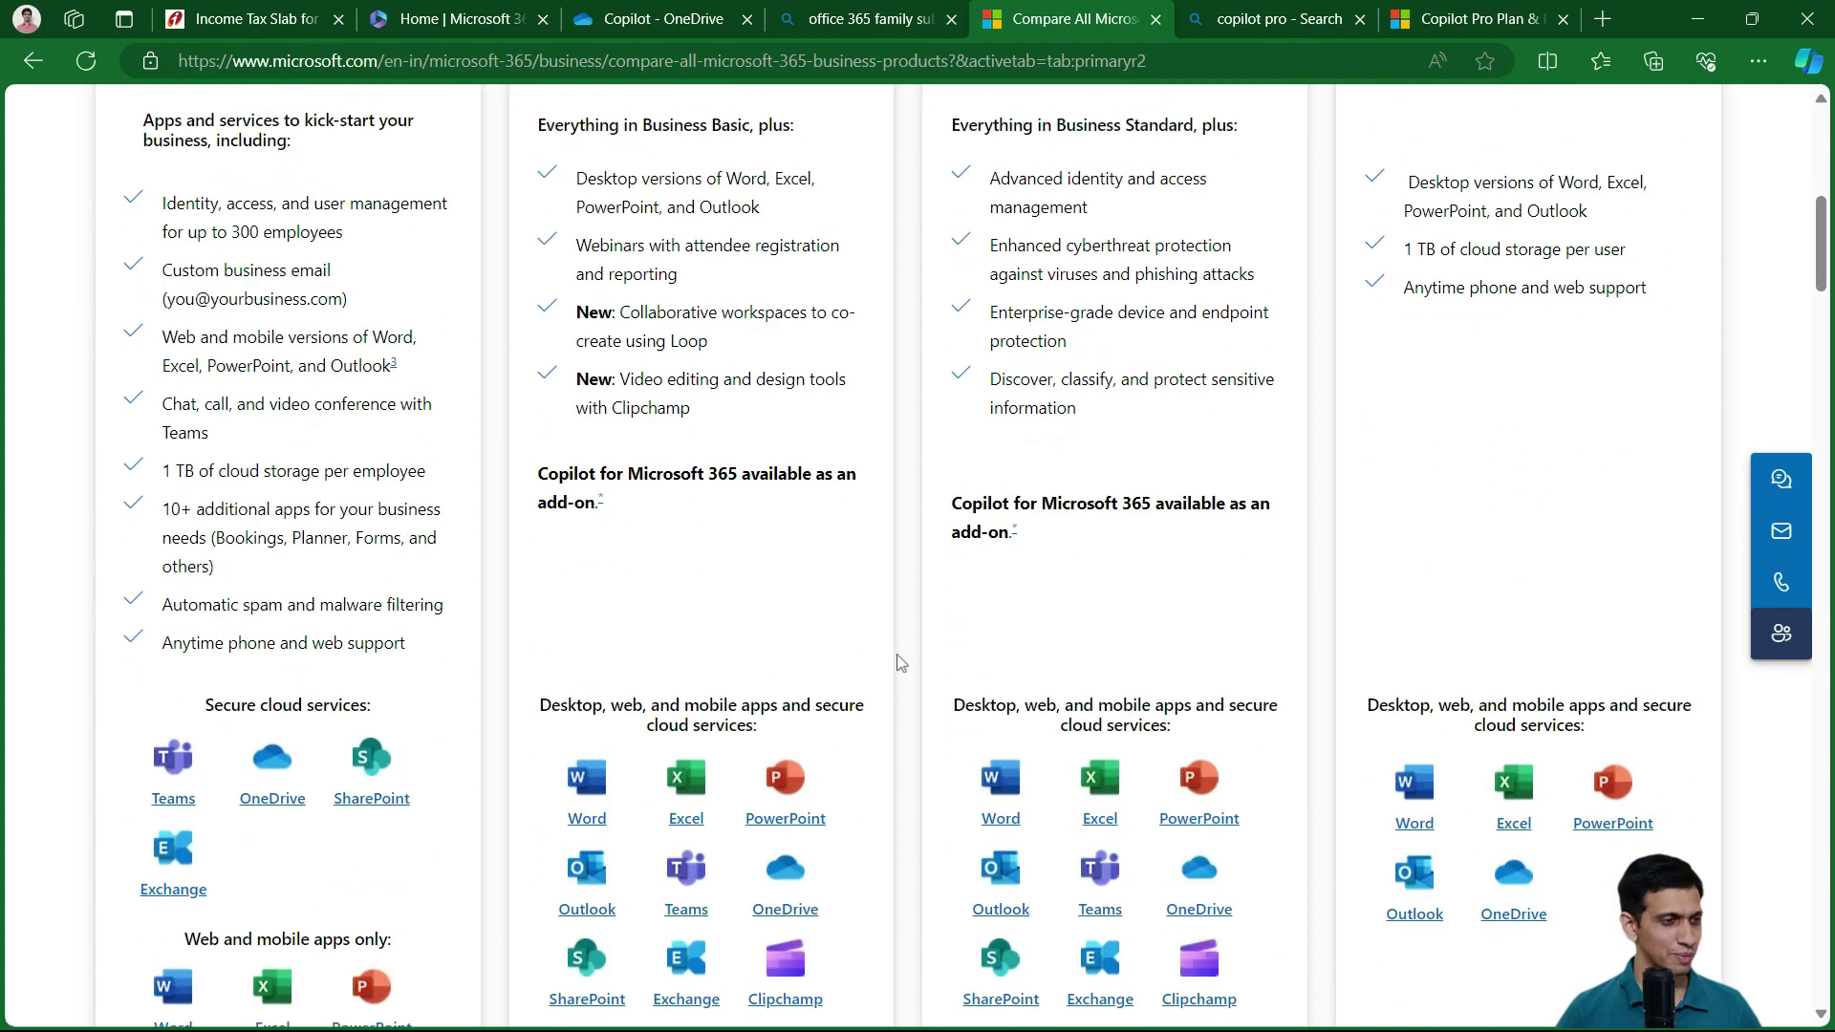
{"action": "scroll", "coordinate": [908, 631], "scroll_direction": "up", "scroll_amount": 8}
{"action": "scroll", "coordinate": [879, 612], "scroll_direction": "down", "scroll_amount": 15}
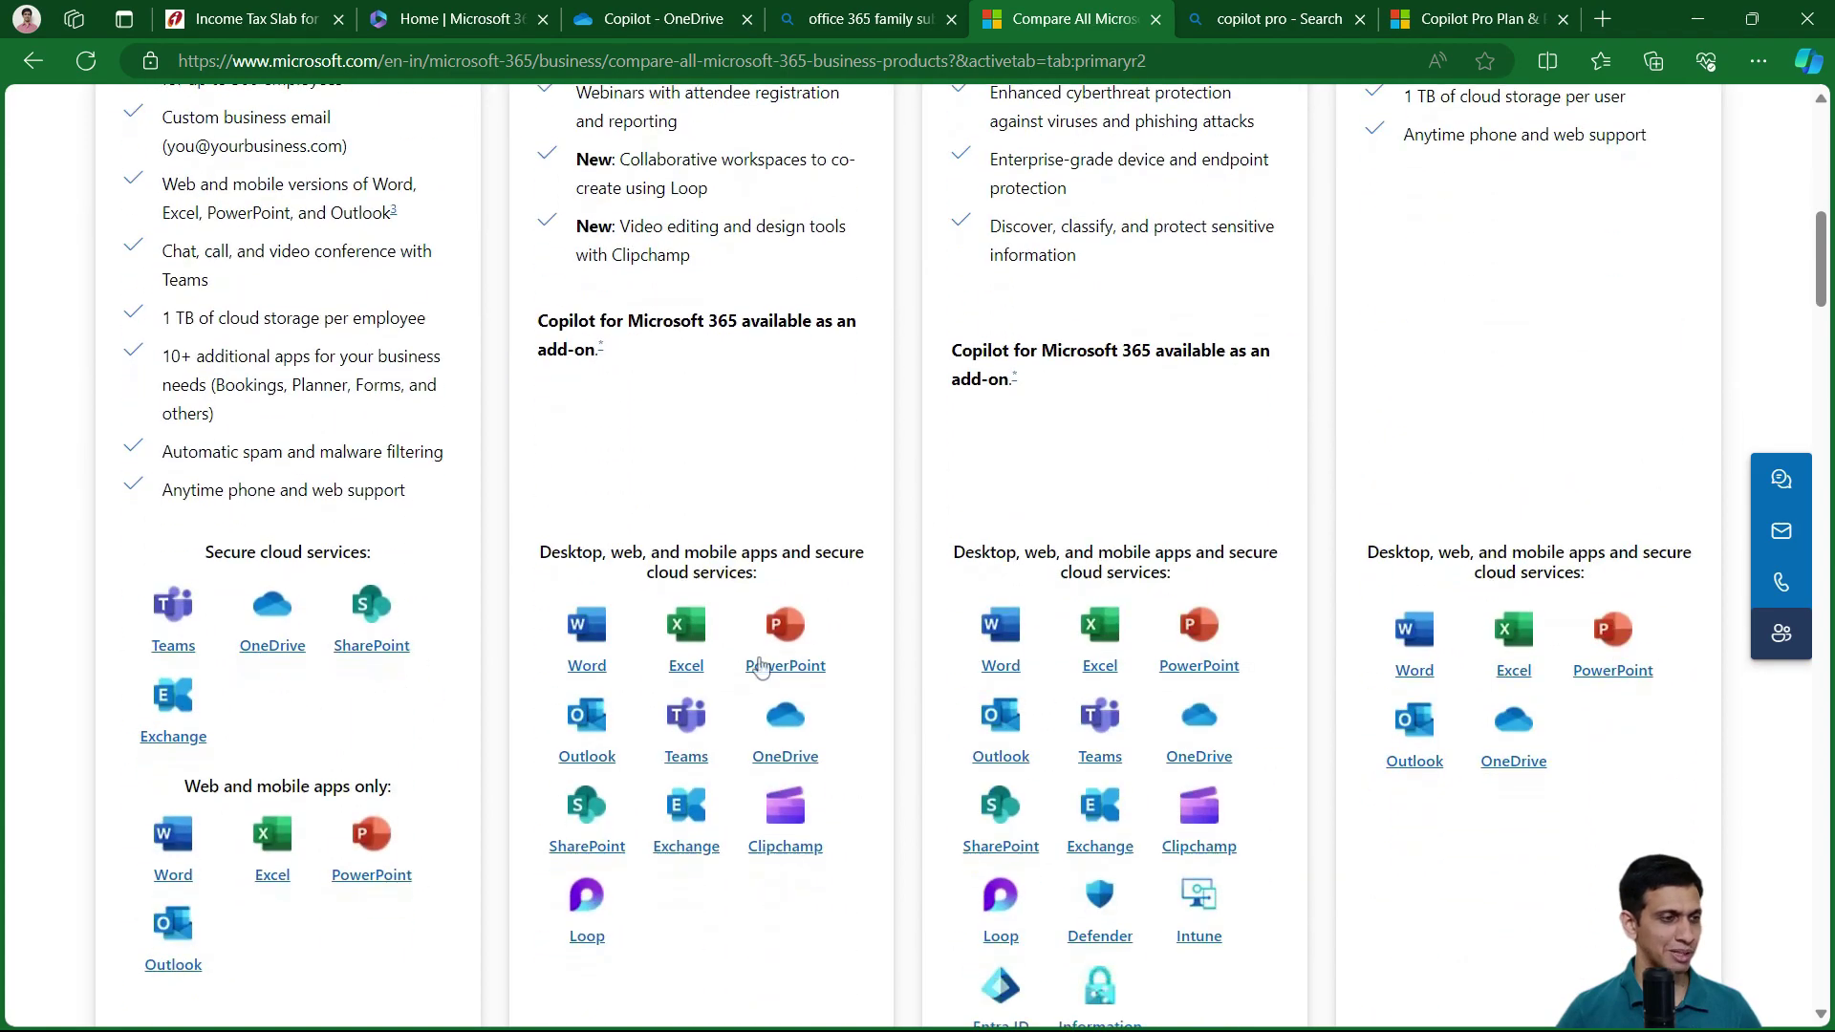
{"action": "scroll", "coordinate": [752, 684], "scroll_direction": "down", "scroll_amount": 5}
{"action": "scroll", "coordinate": [753, 685], "scroll_direction": "up", "scroll_amount": 8}
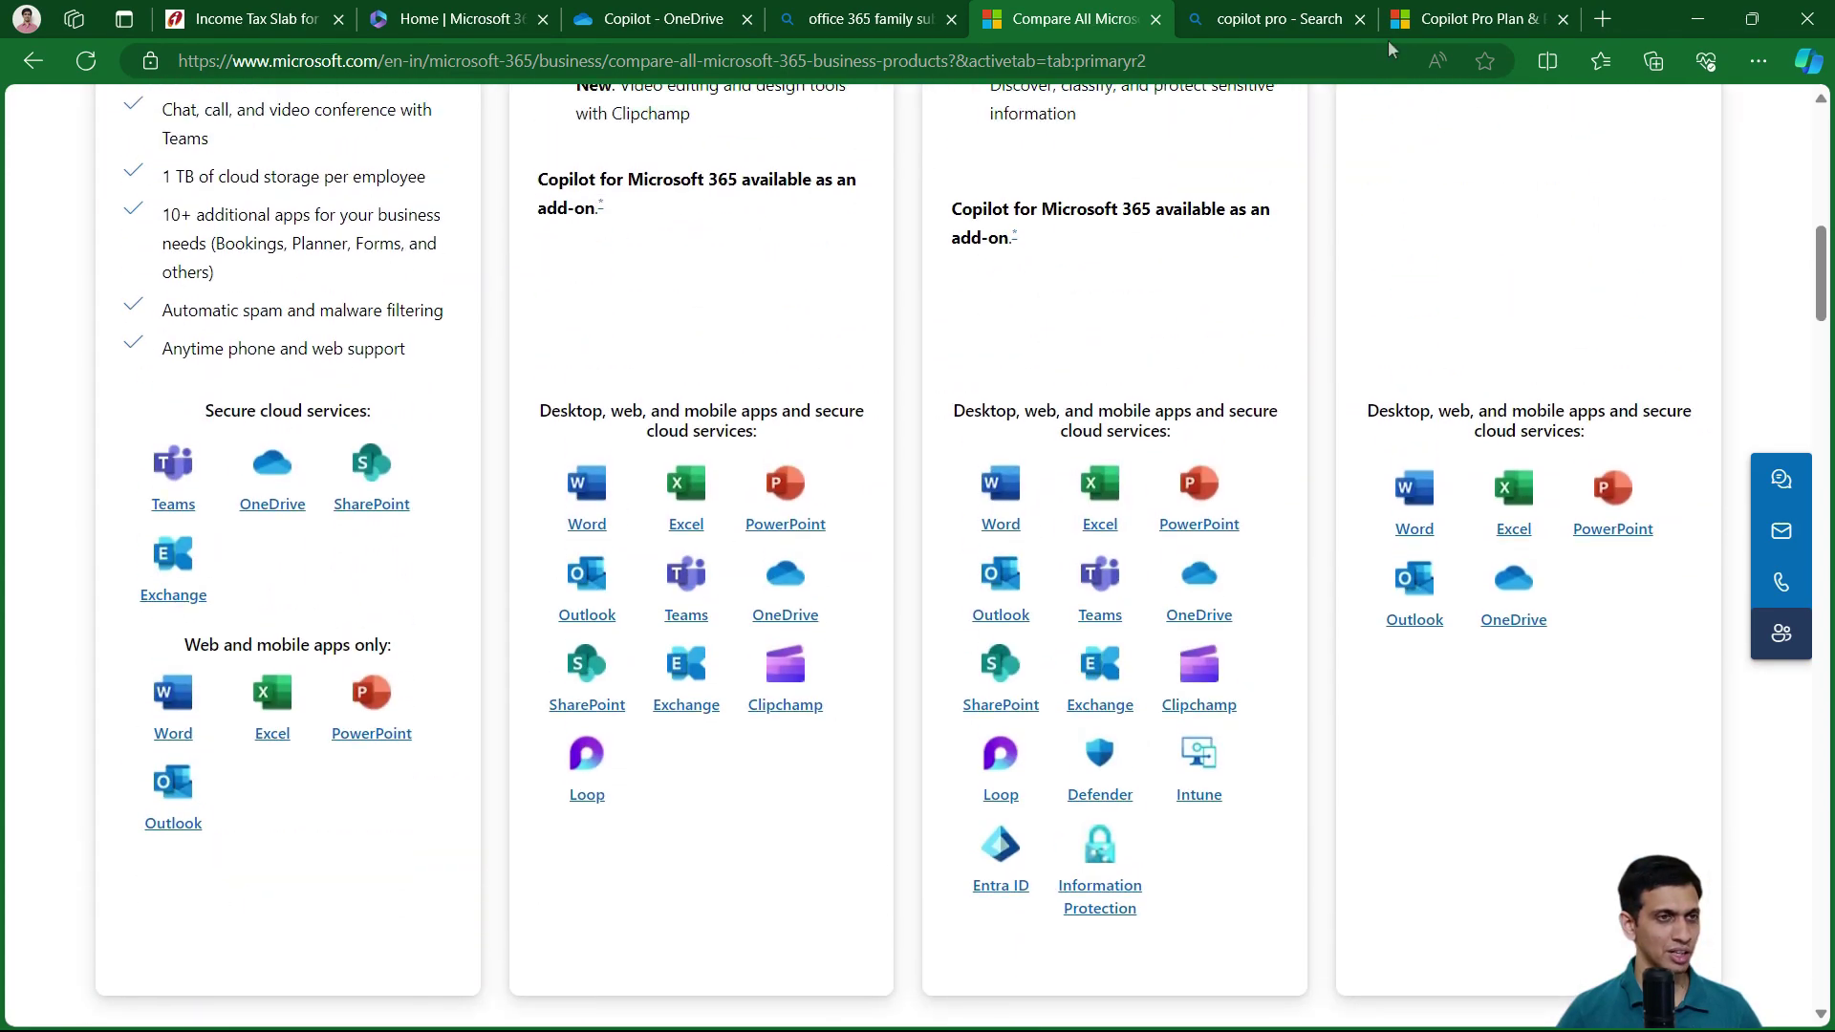
{"action": "left_click", "coordinate": [1431, 14]}
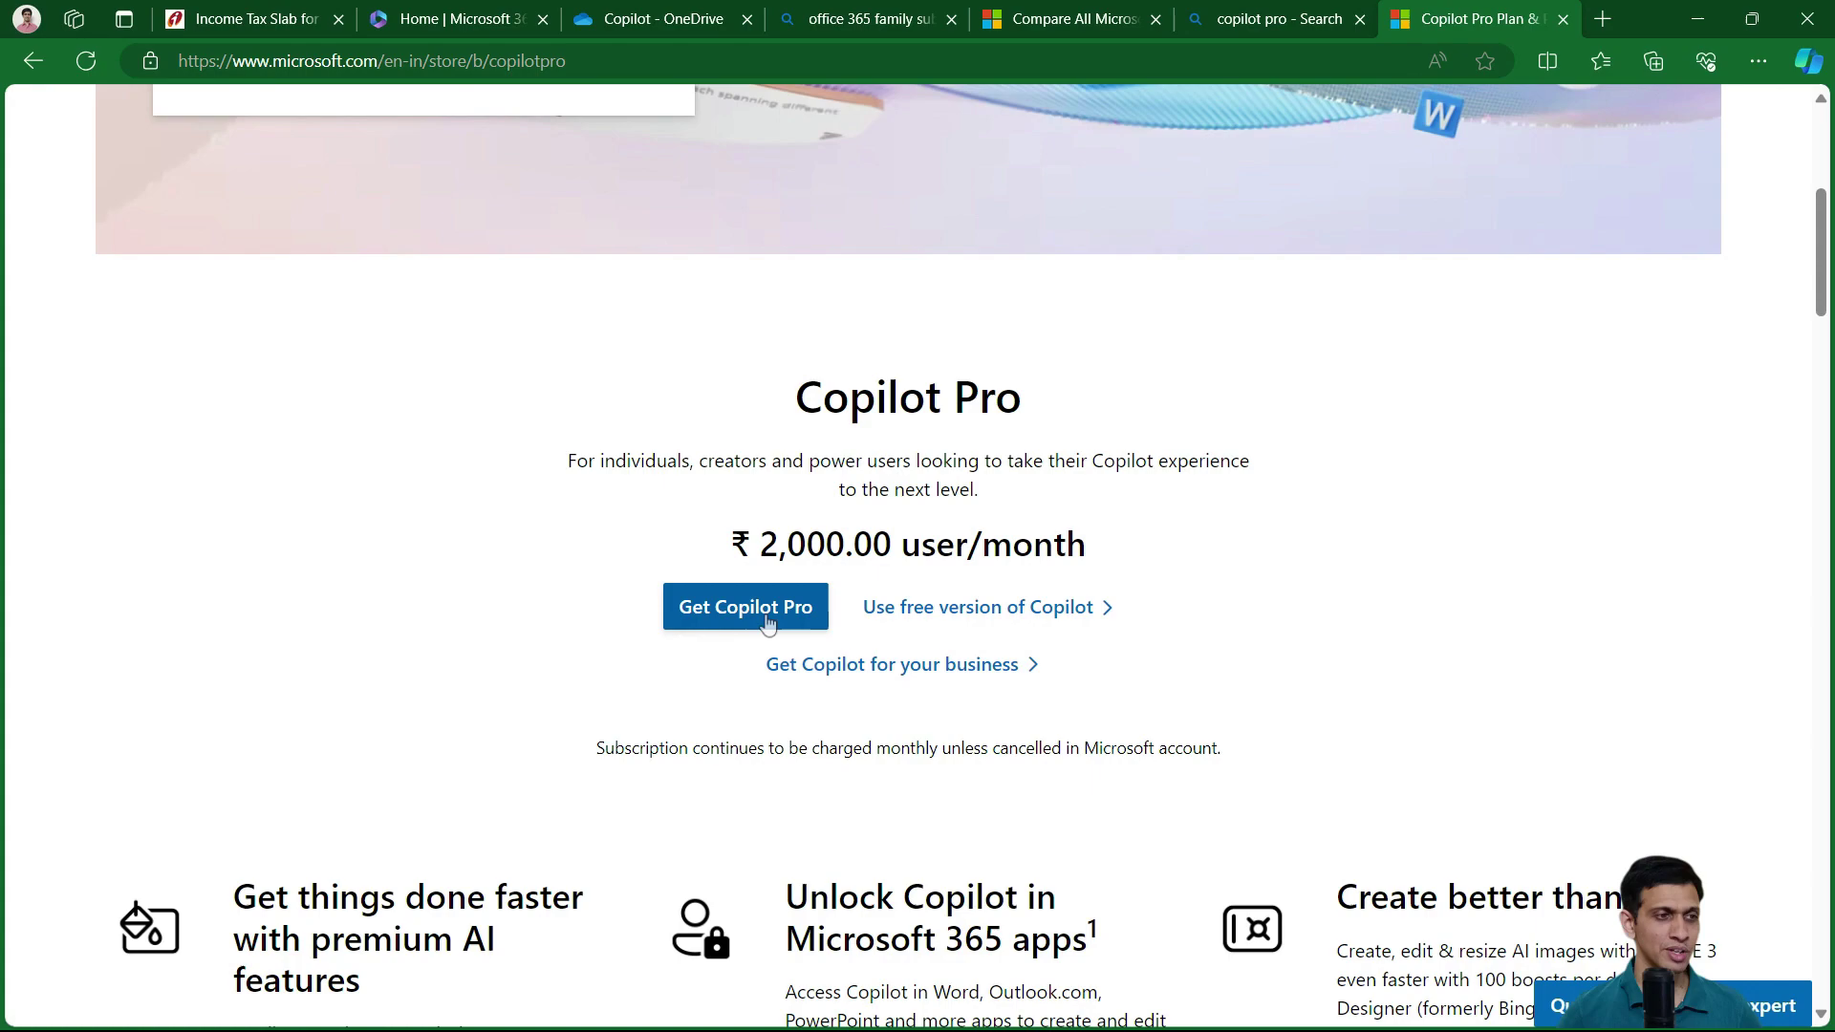
Scroll down Copilot Pro and follow the Get Copilot for Microsoft 365 business link.
{"action": "scroll", "coordinate": [1097, 541], "scroll_direction": "down", "scroll_amount": 10}
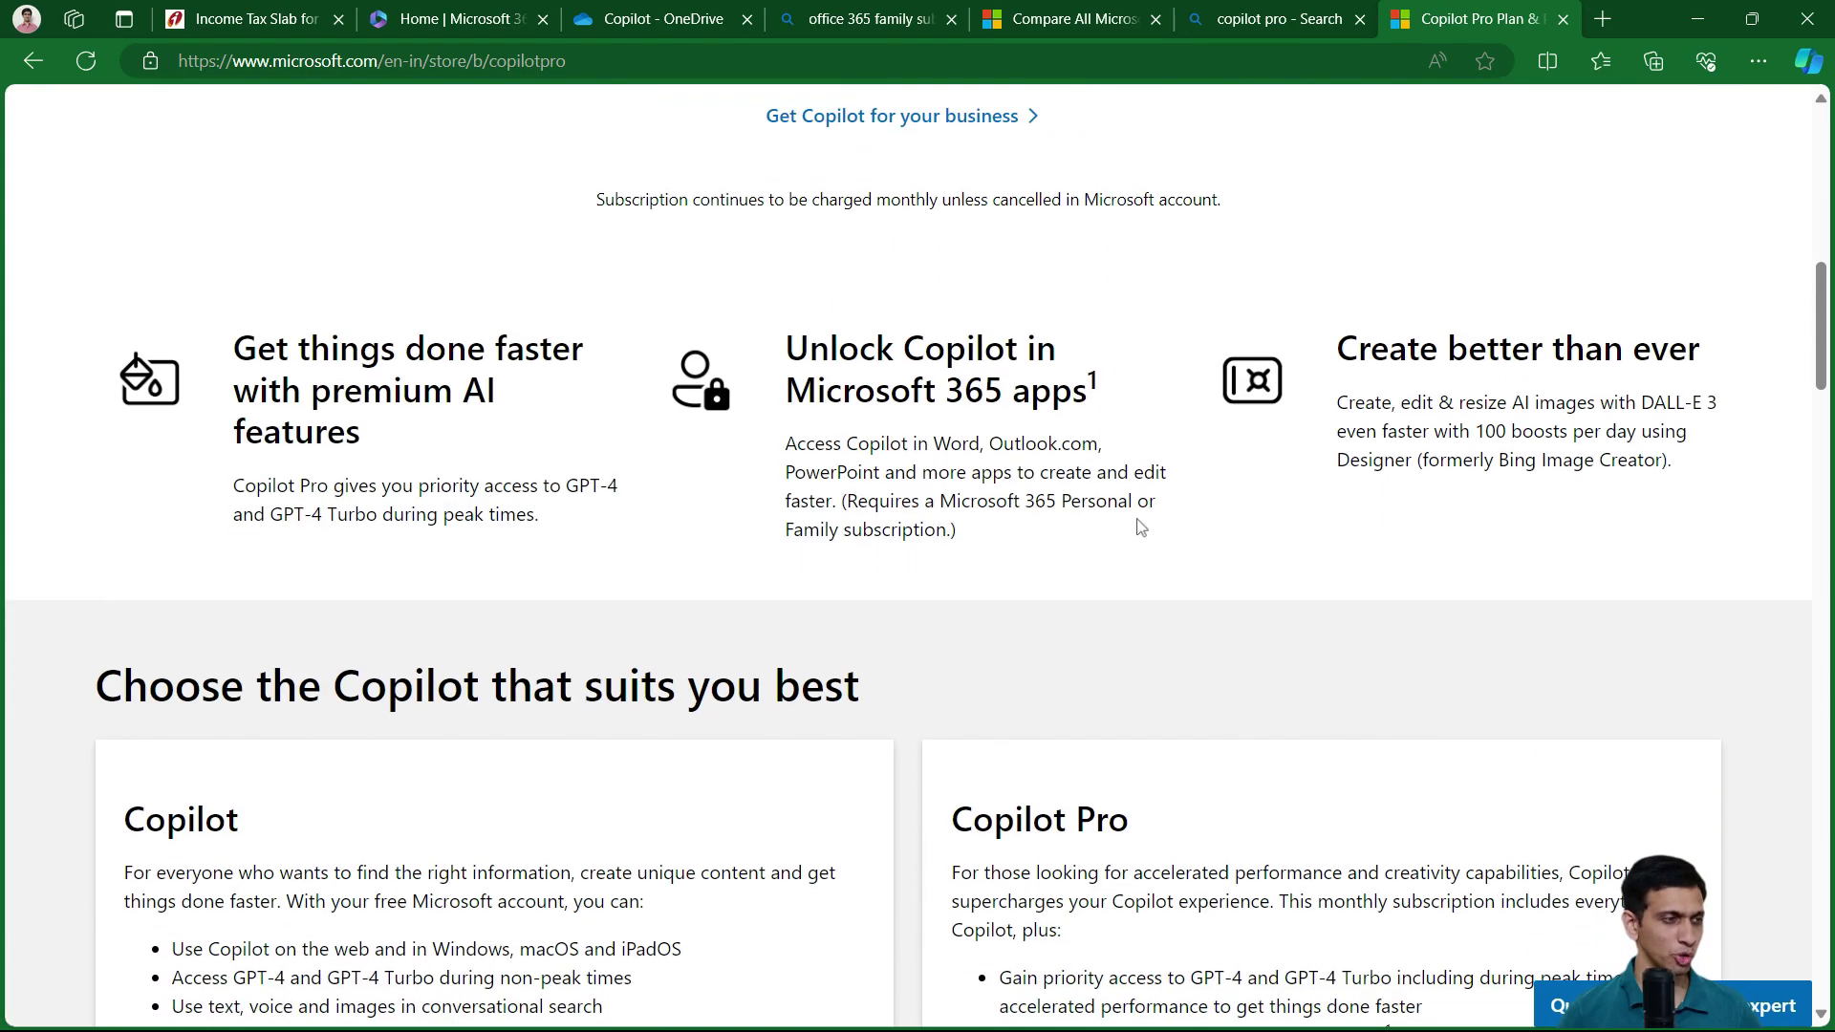
{"action": "scroll", "coordinate": [1168, 459], "scroll_direction": "down", "scroll_amount": 5}
{"action": "scroll", "coordinate": [1167, 459], "scroll_direction": "up", "scroll_amount": 3}
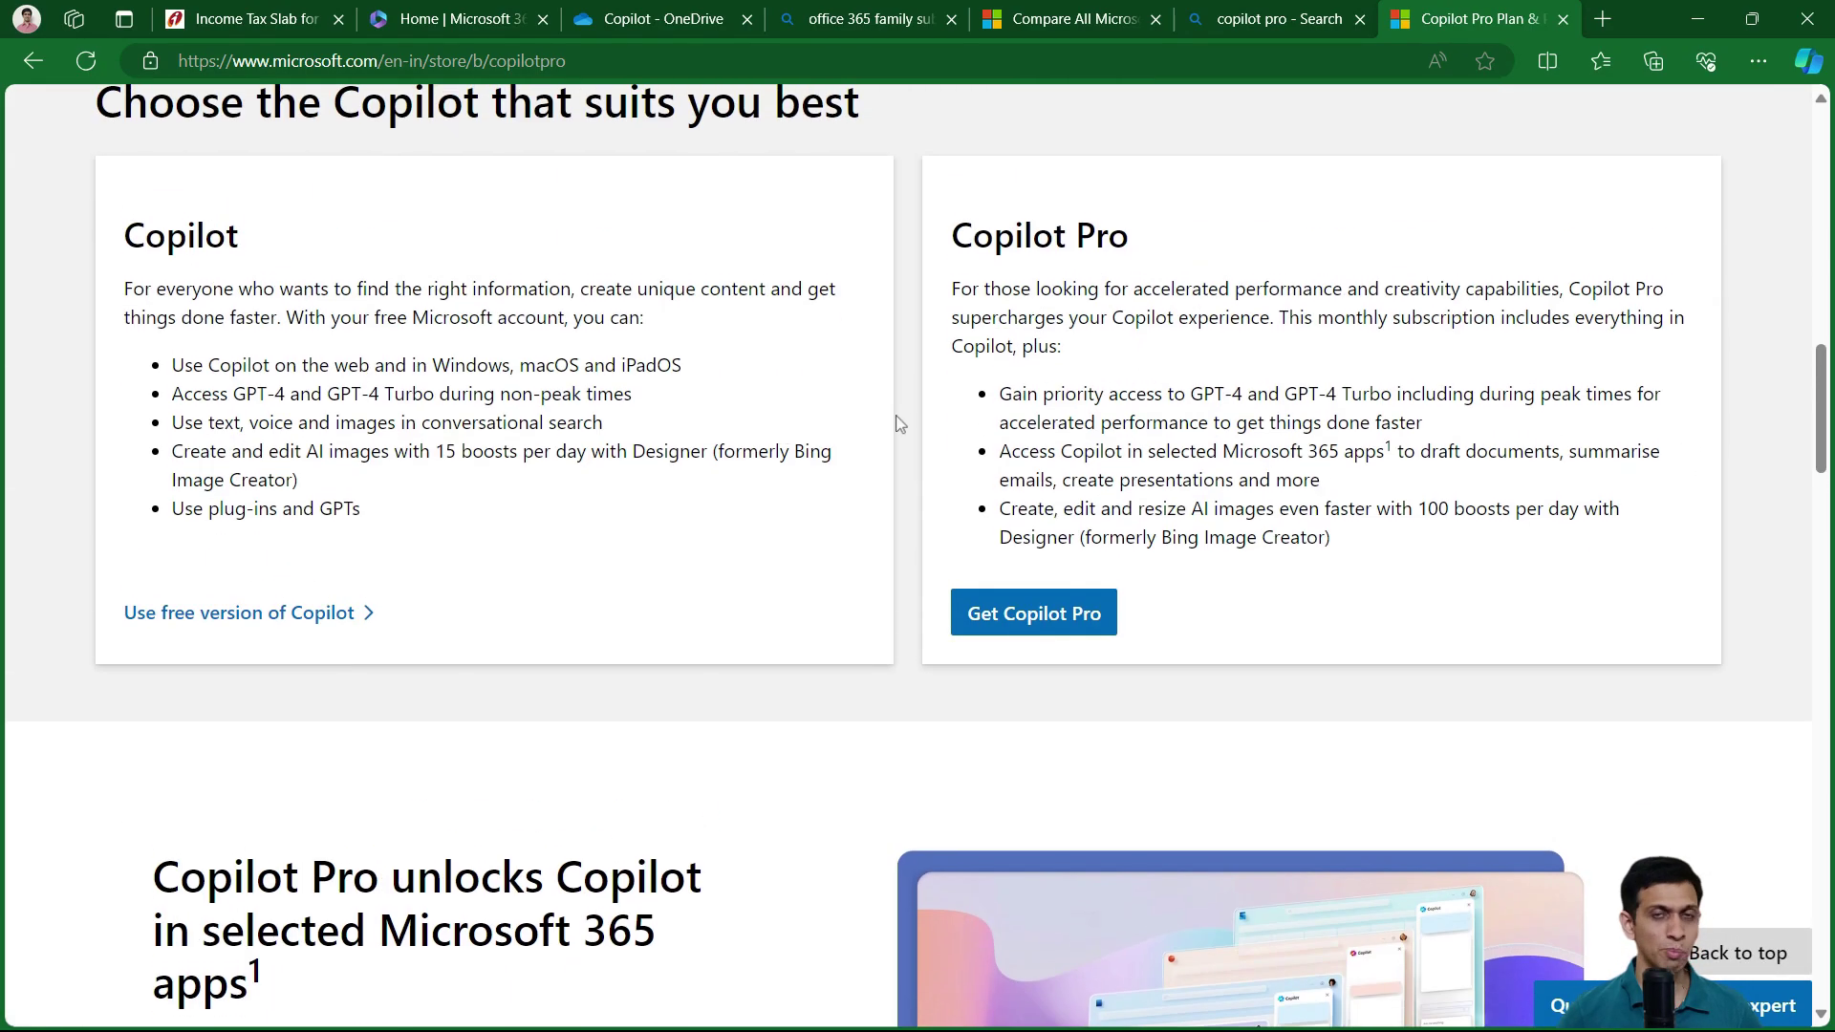
{"action": "scroll", "coordinate": [860, 410], "scroll_direction": "down", "scroll_amount": 12}
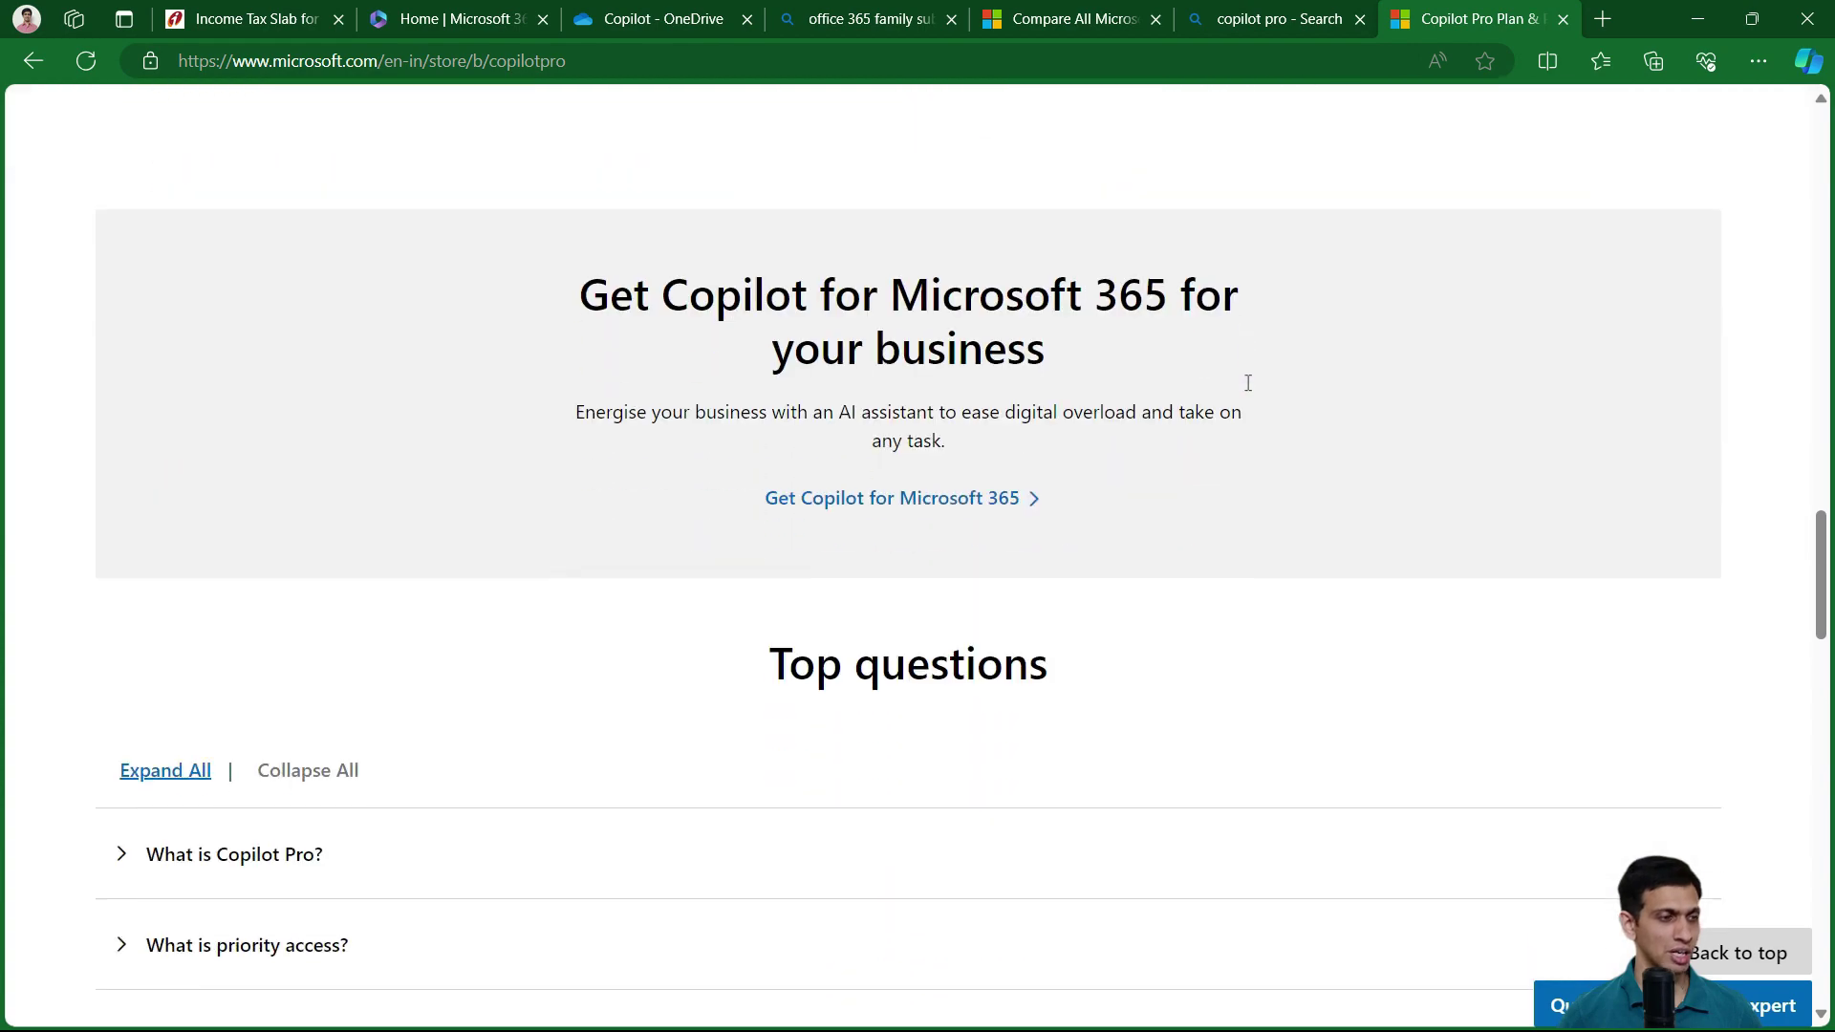
{"action": "left_click", "coordinate": [884, 455]}
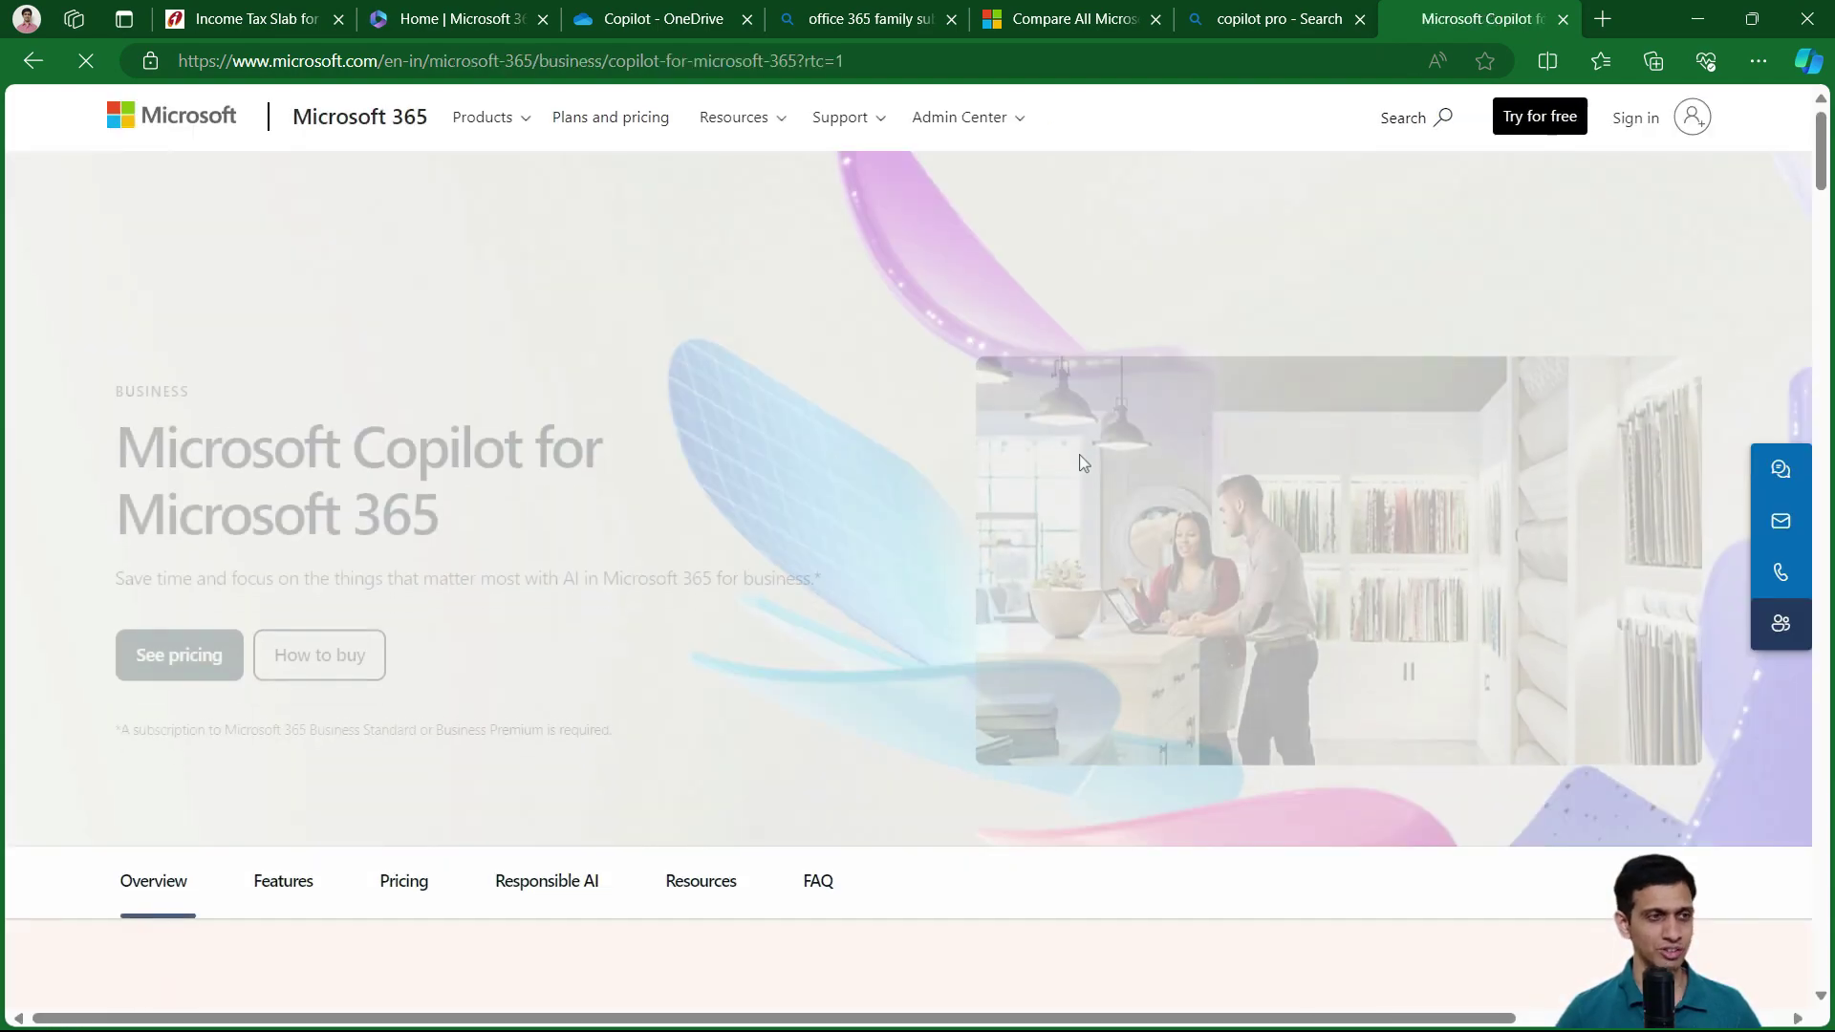
Jump to Copilot for Microsoft 365 Pricing: ₹2,495.00 user/month or ₹29,940.00 user/year.
{"action": "scroll", "coordinate": [967, 513], "scroll_direction": "down", "scroll_amount": 7}
{"action": "scroll", "coordinate": [968, 513], "scroll_direction": "down", "scroll_amount": 12}
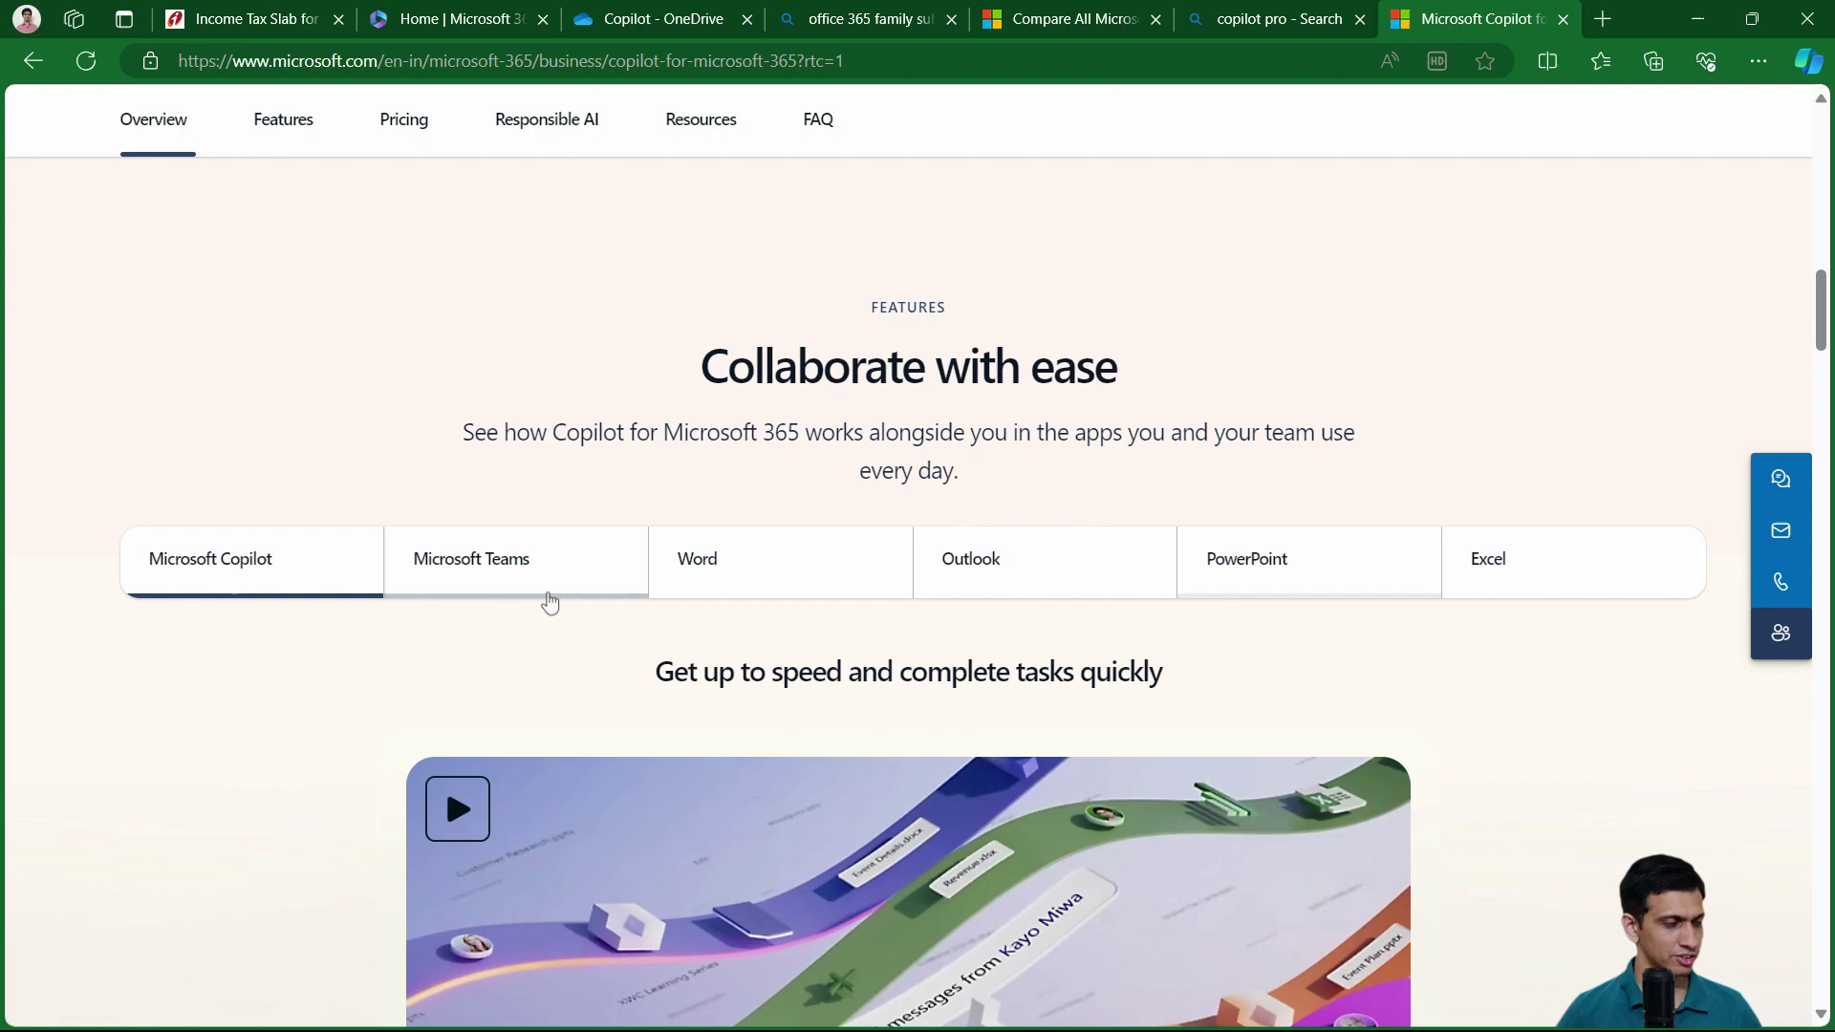
{"action": "scroll", "coordinate": [768, 391], "scroll_direction": "down", "scroll_amount": 10}
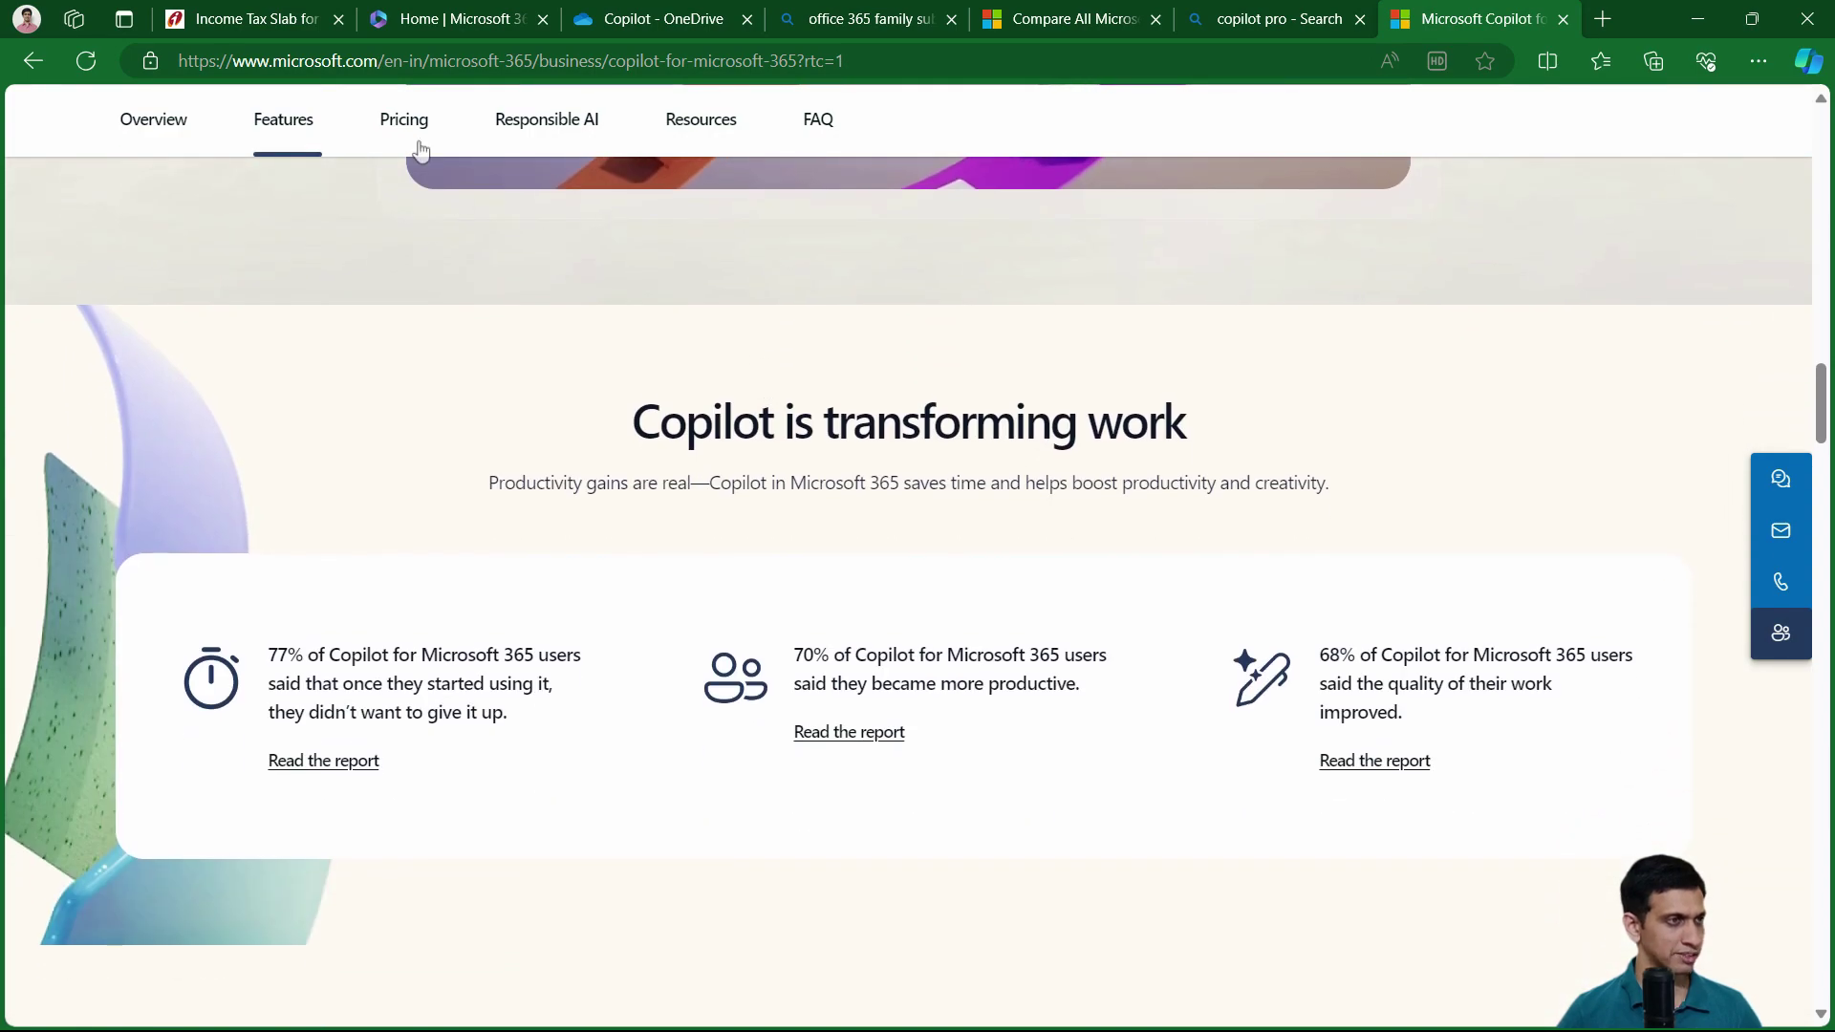
{"action": "left_click", "coordinate": [406, 122]}
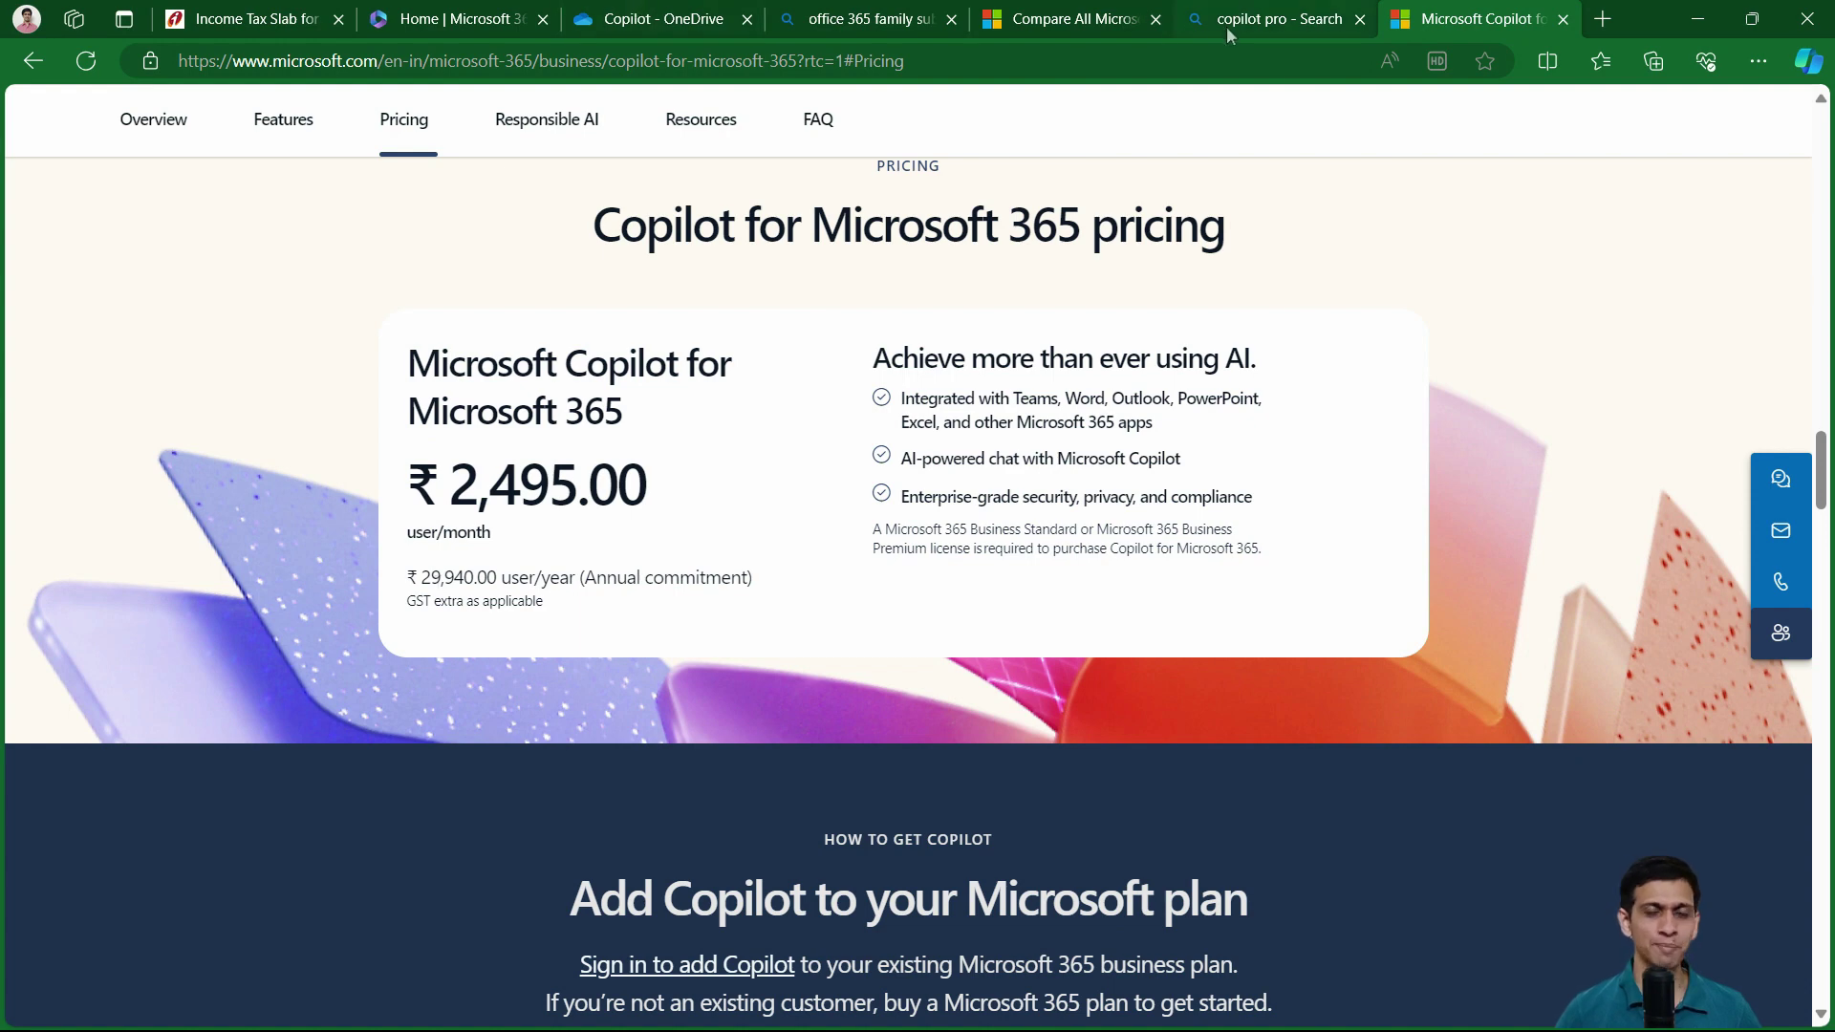
{"action": "mouse_move", "coordinate": [1227, 28]}
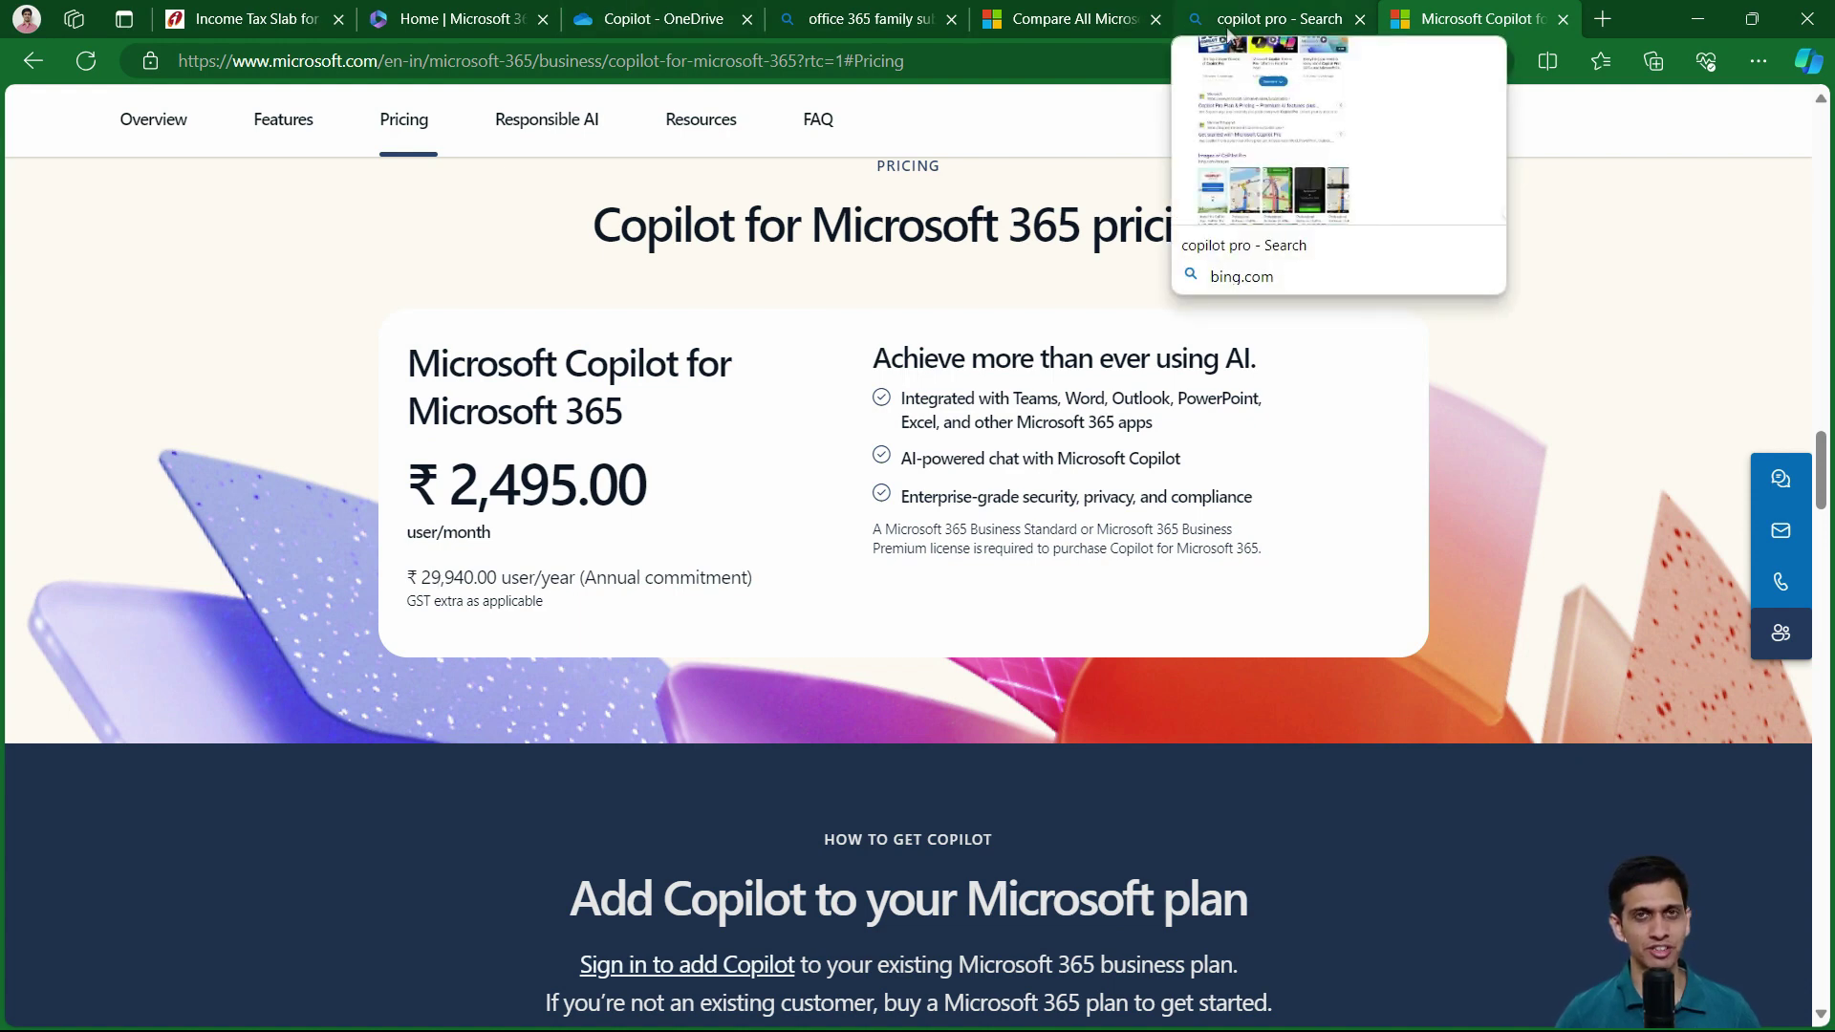